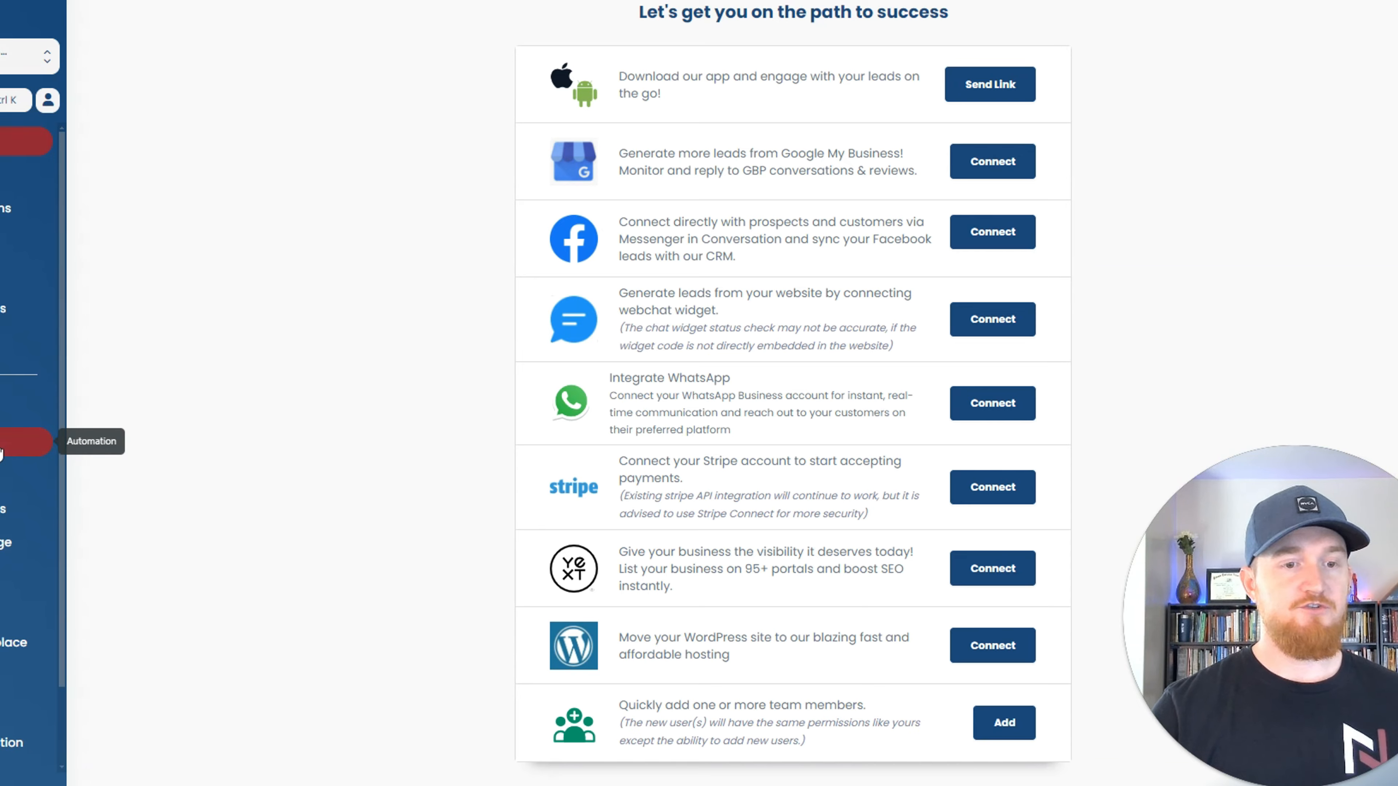
Open the Indemnity - Main Campaign workflow from the Health Workflows folder in the automation area.
left_click(5, 447)
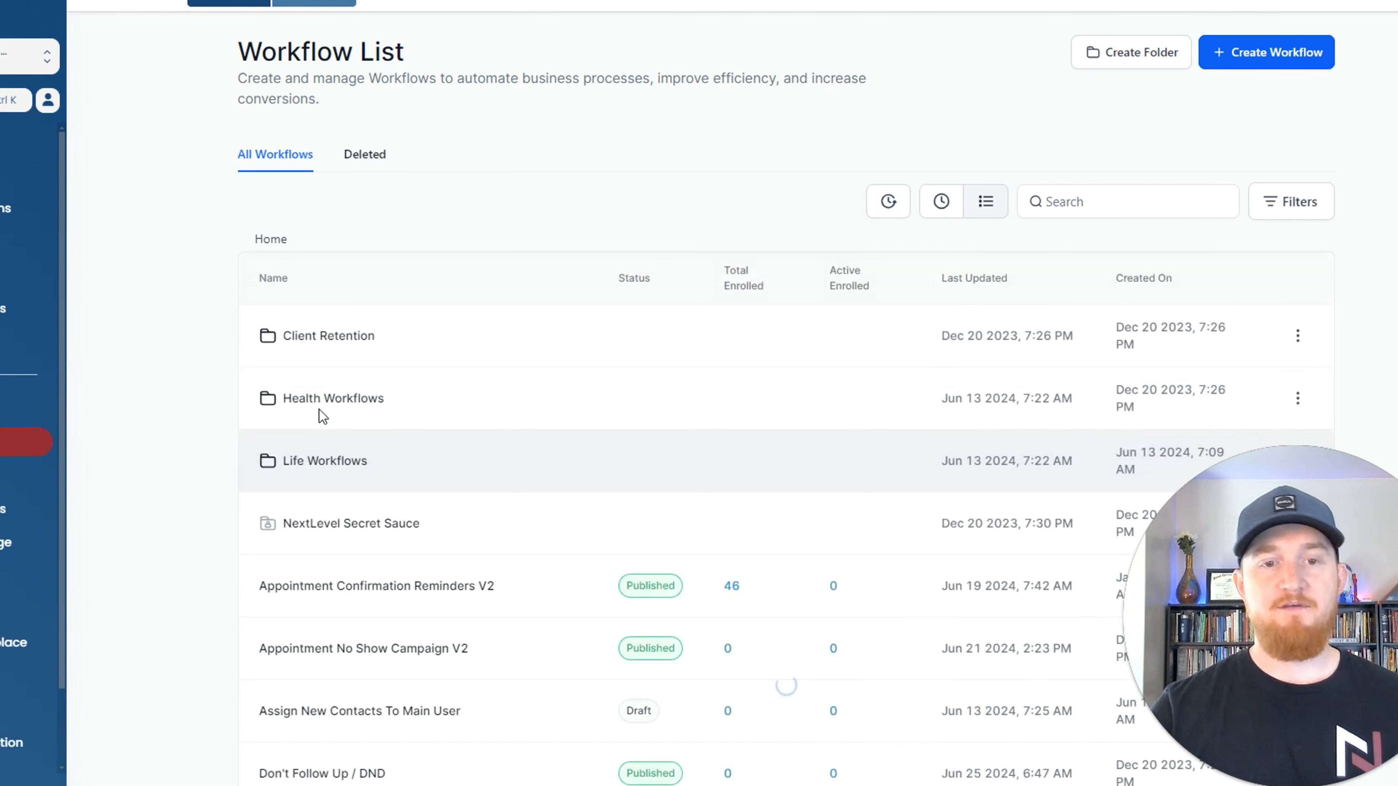
left_click(327, 398)
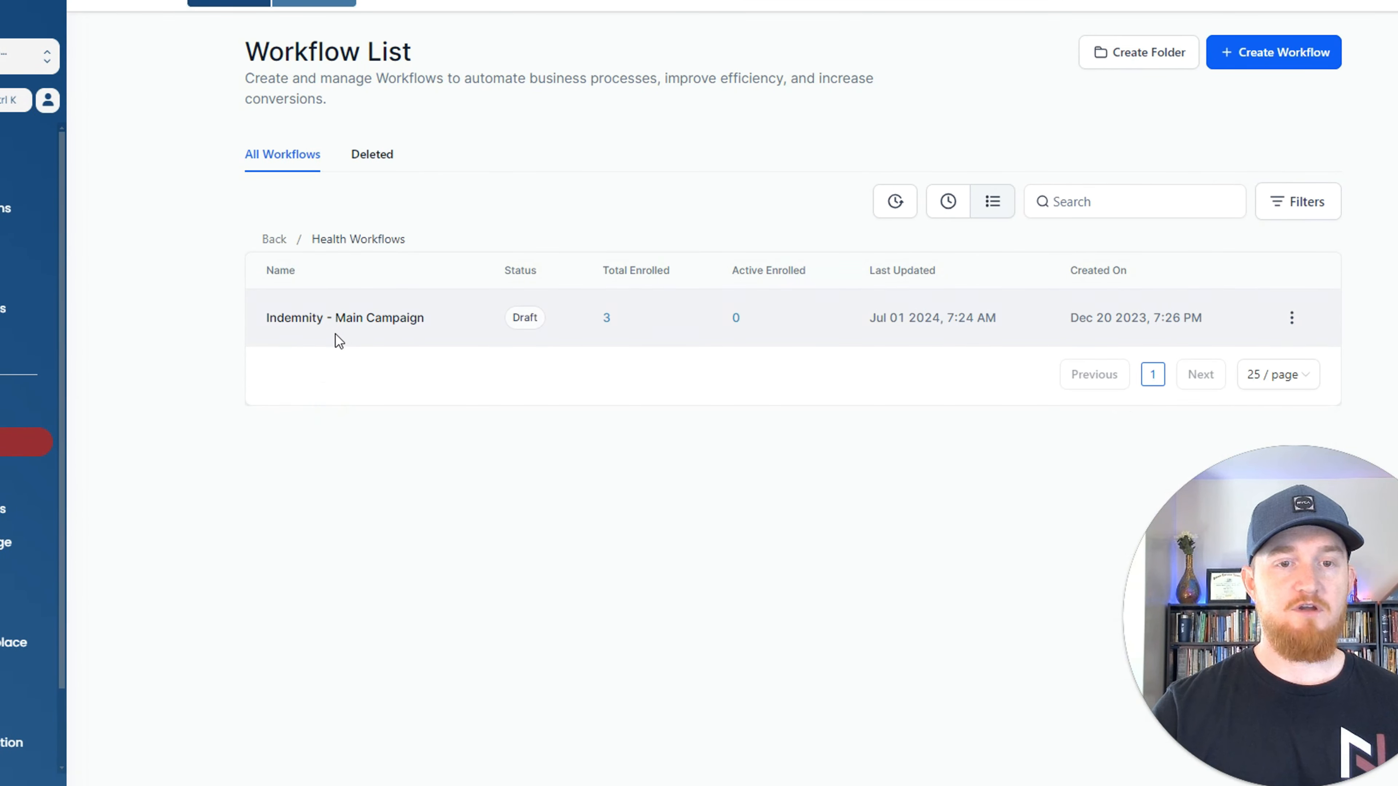
left_click(389, 331)
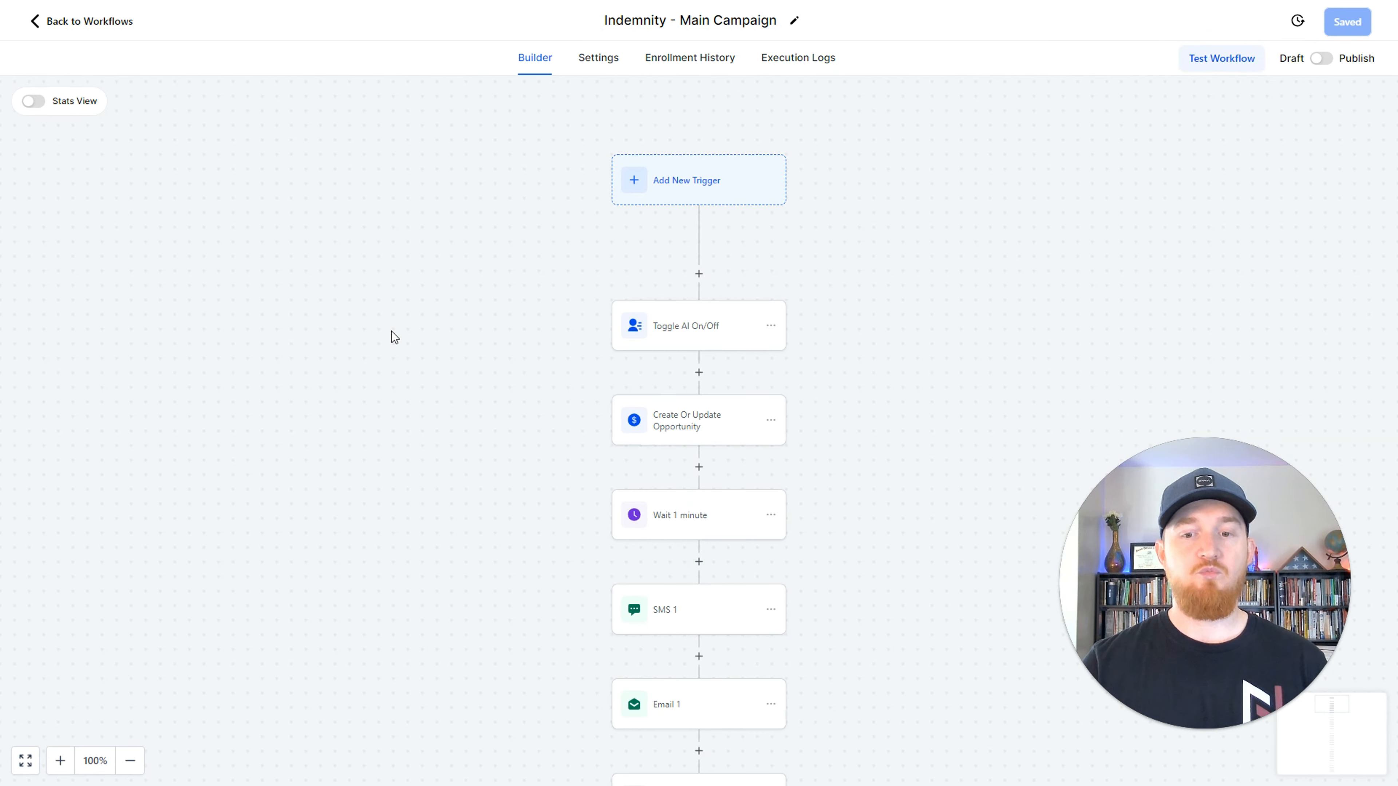
Add a Split action between the Wait 1 minute and SMS 1 steps of the workflow.
scroll(875, 306, "down", 3)
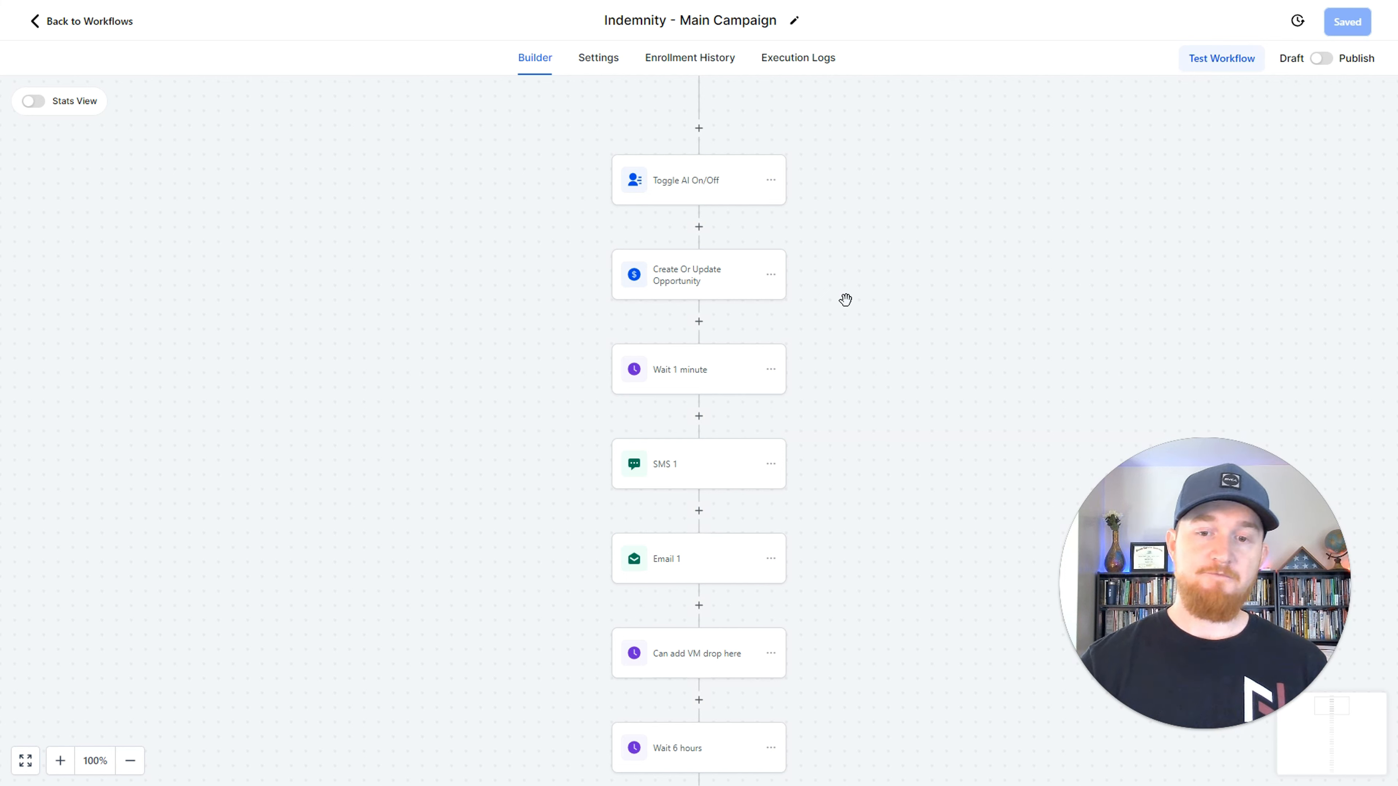
scroll(845, 300, "down", 1)
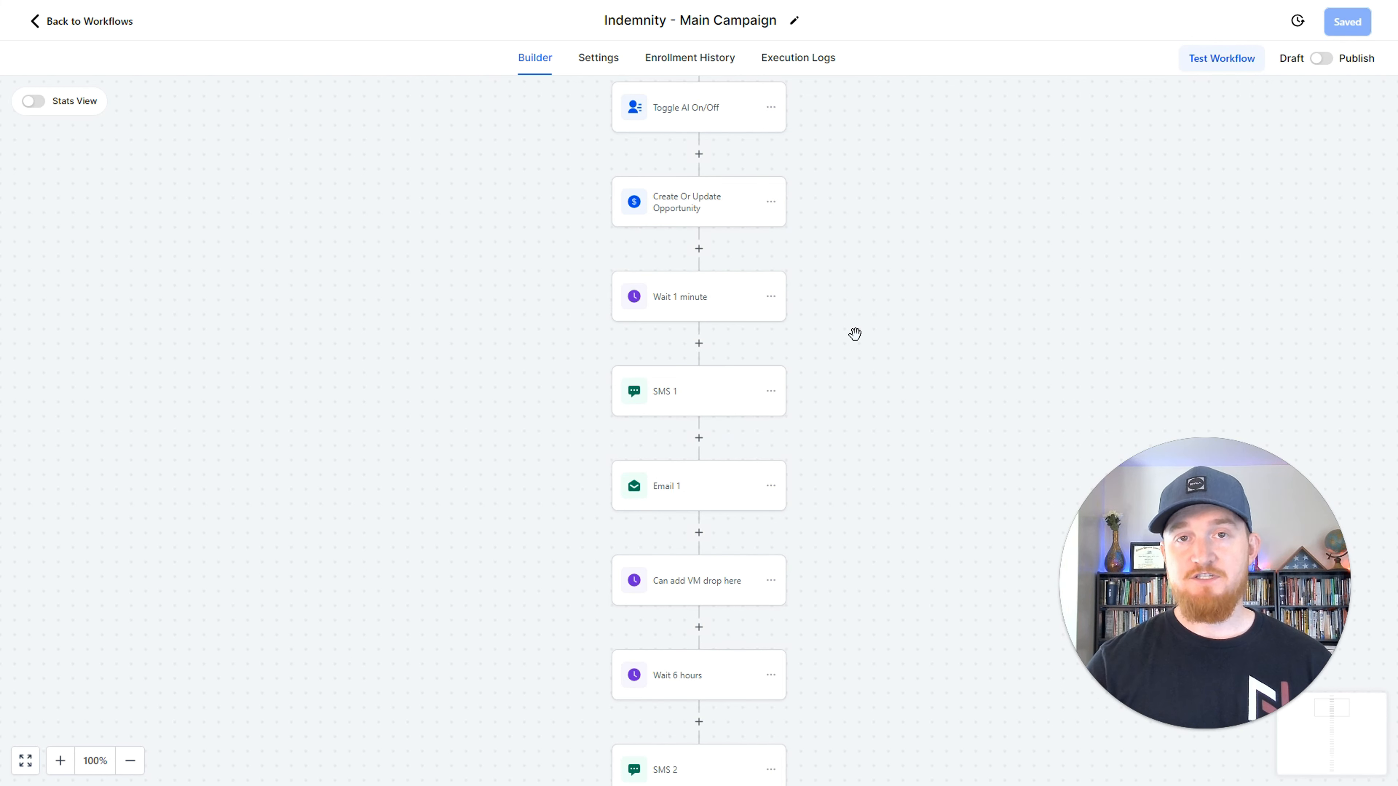
left_click(700, 345)
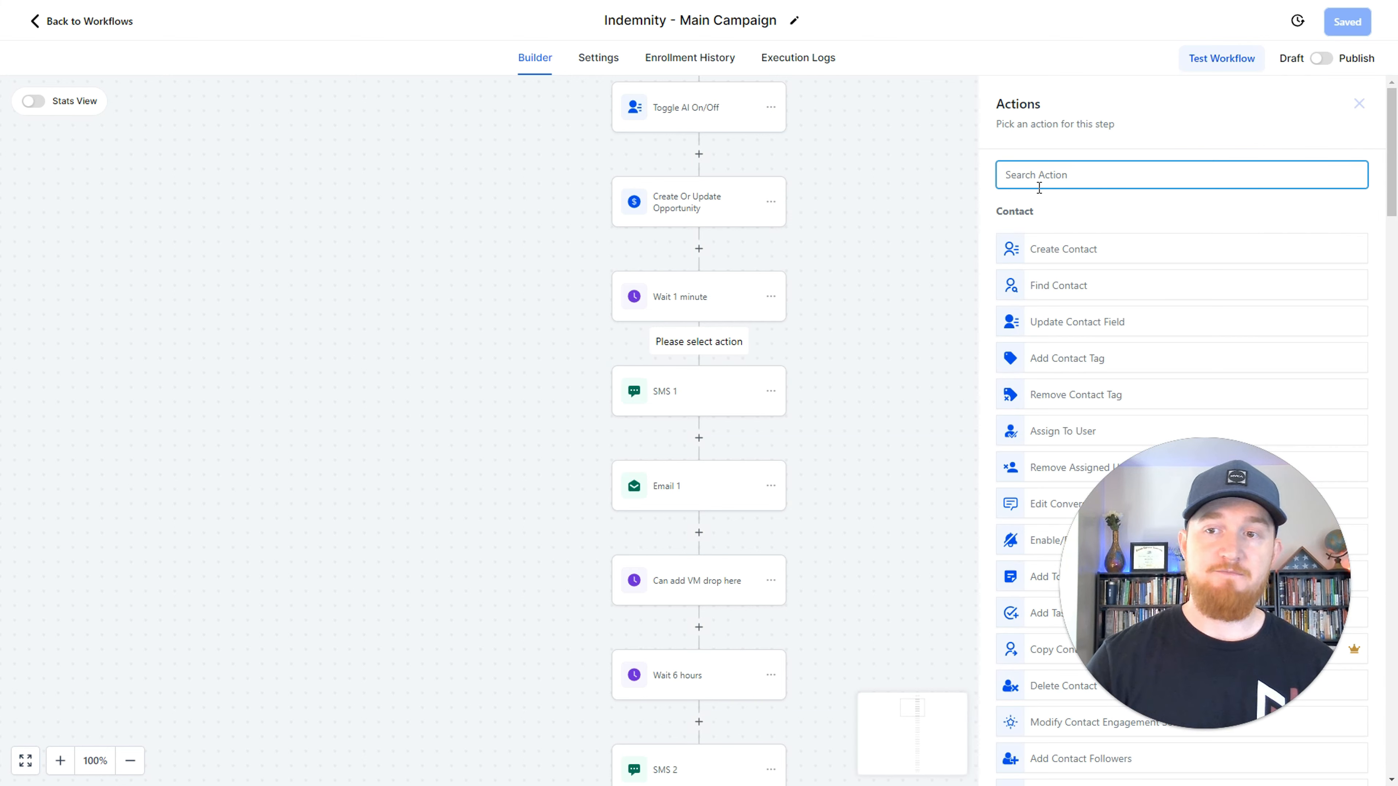
type("split")
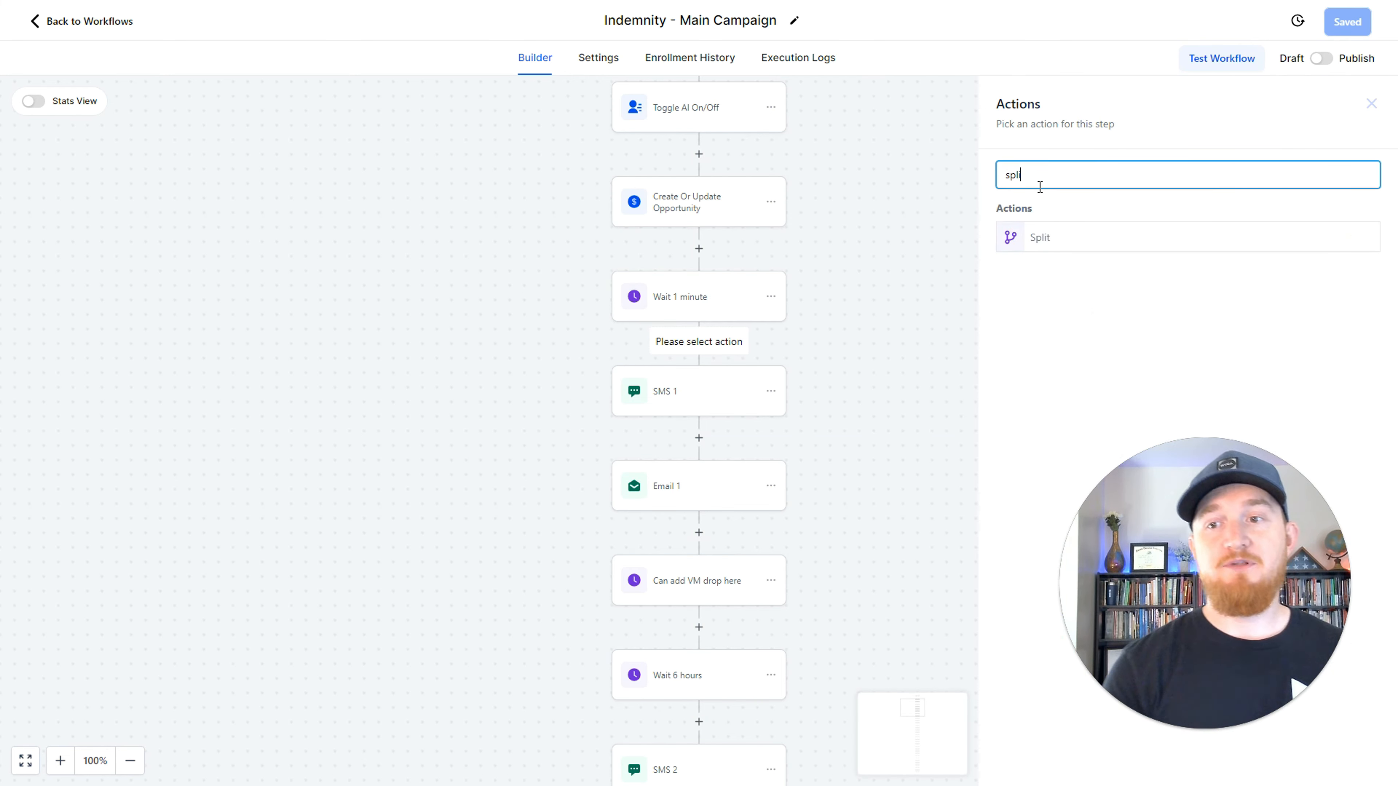
left_click(1047, 236)
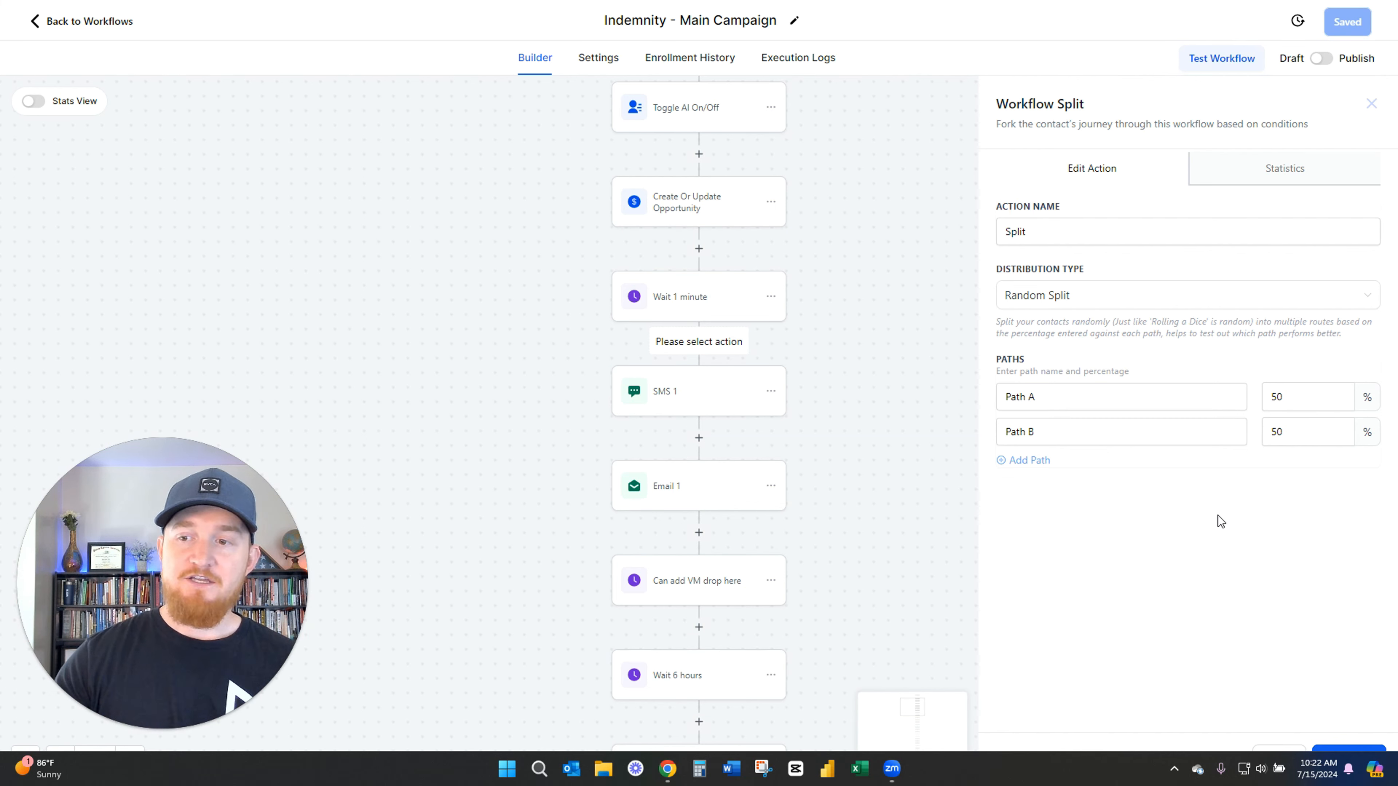
Set the split distribution to 80% for Path A and 20% for Path B.
double_click(1288, 398)
type("80")
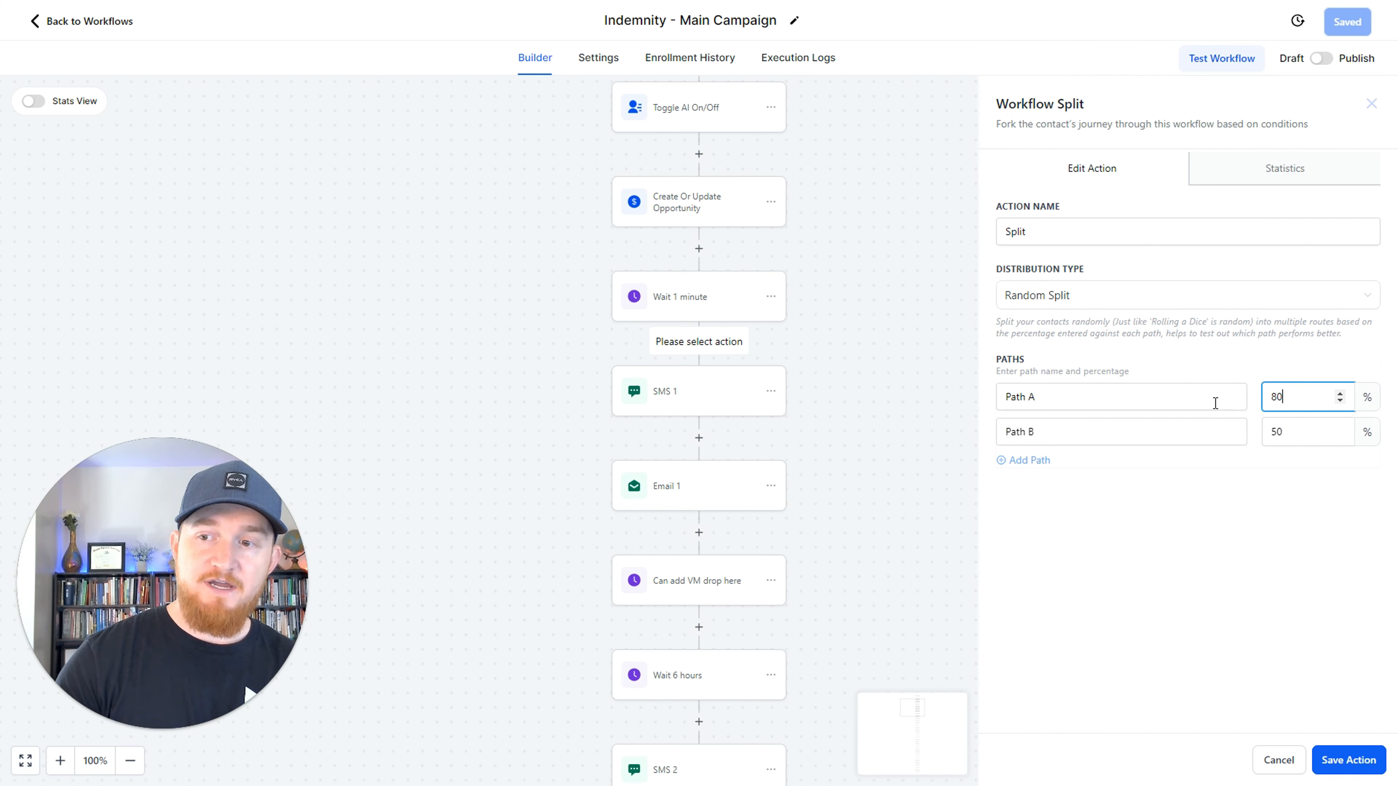
key("Tab")
type("20")
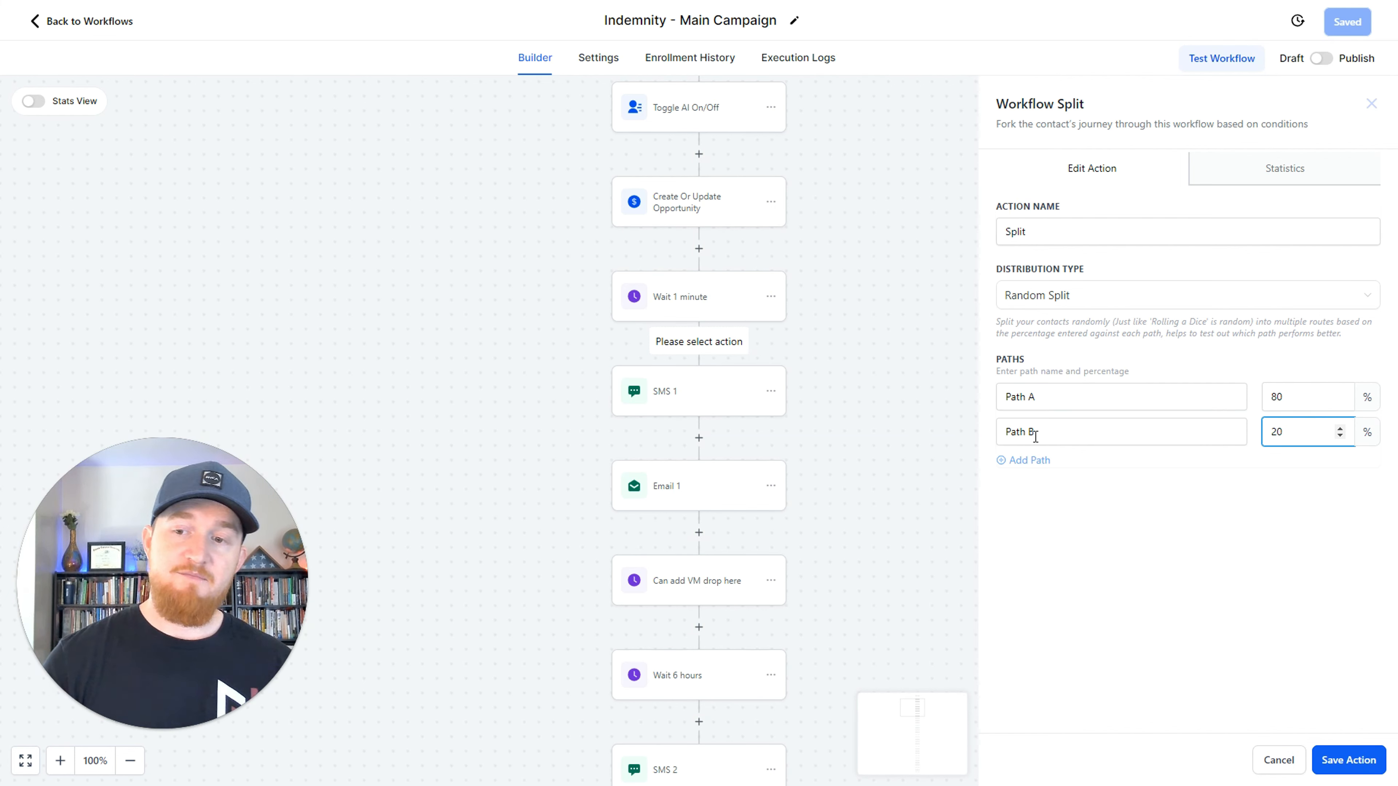
Add a third path to the split and set Path A, Path B and Path C to 33% each.
left_click(1028, 460)
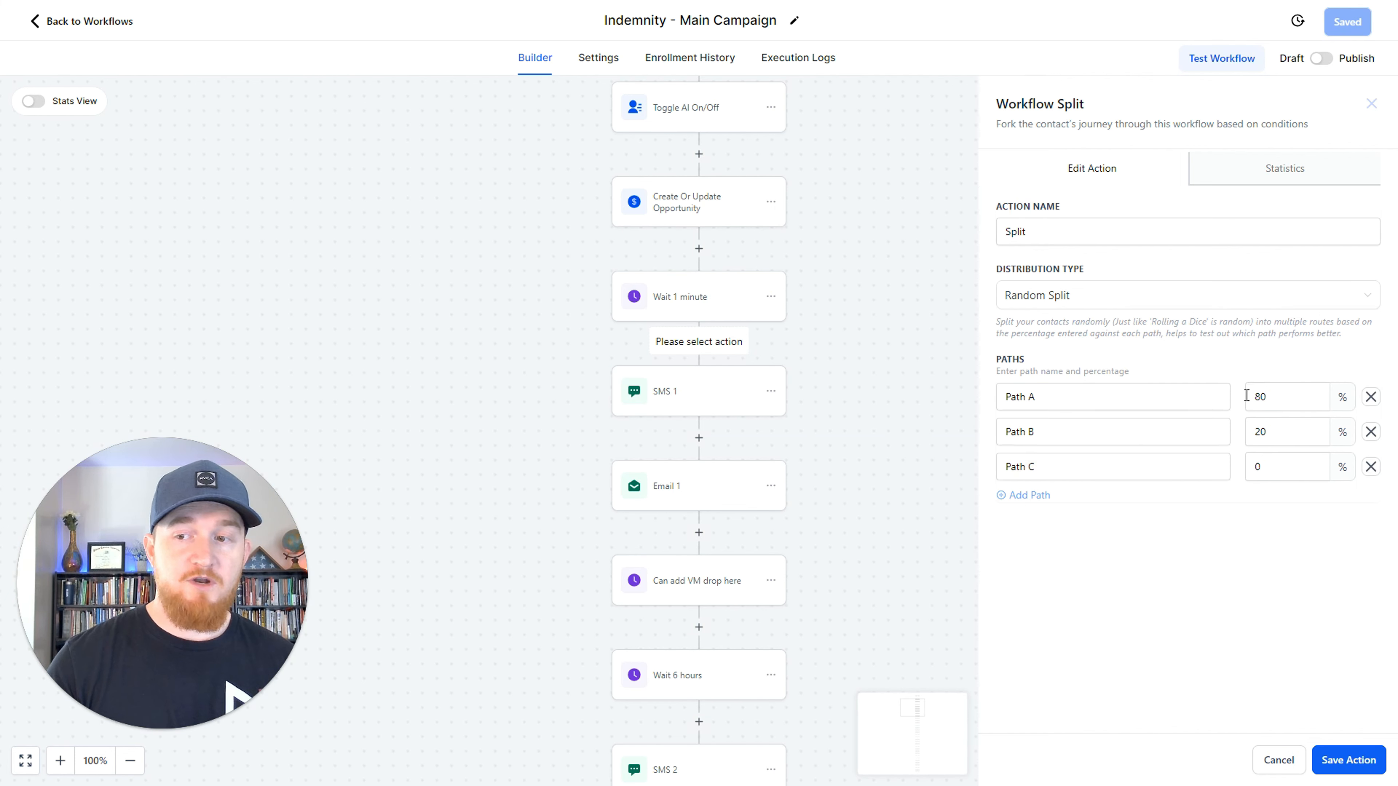
left_click_drag(1276, 397, 1237, 395)
type("33")
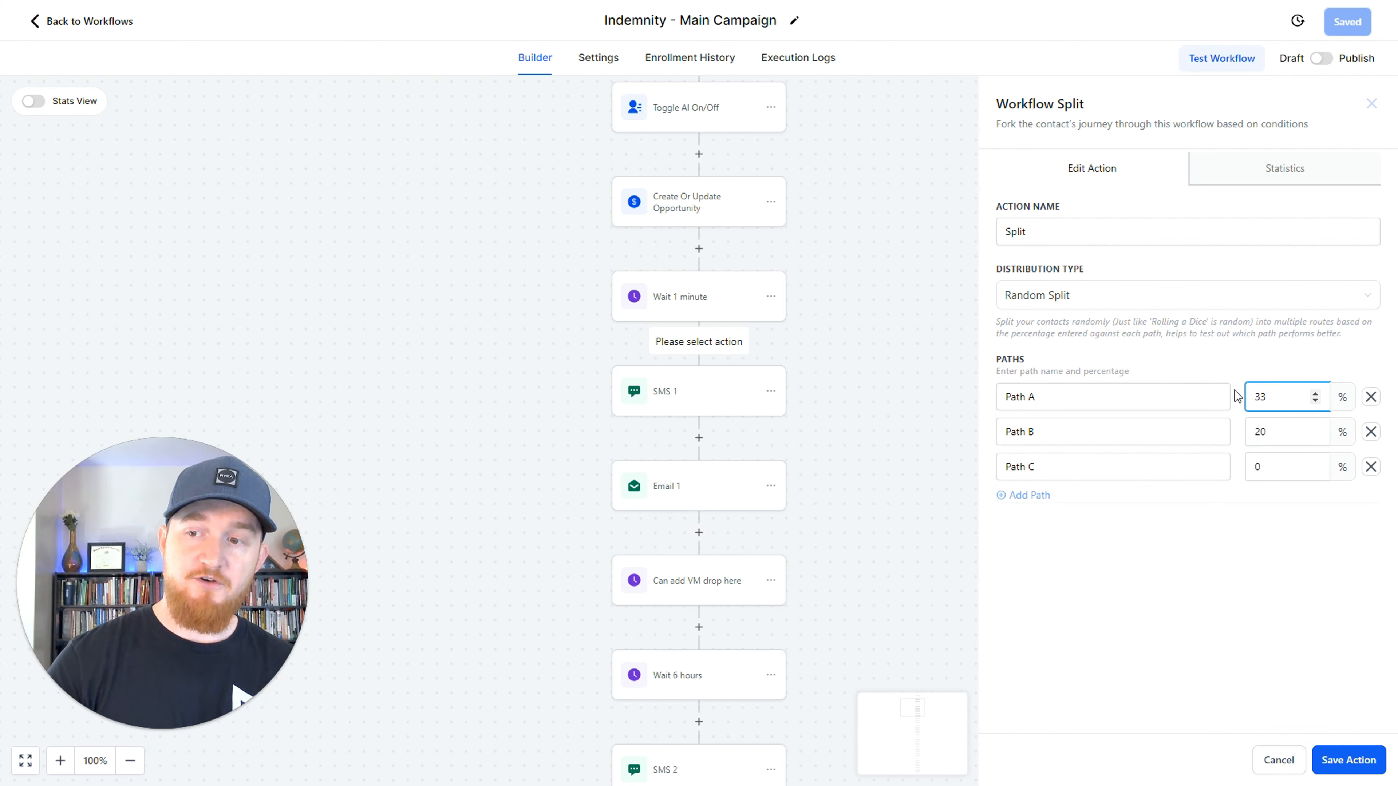
key("Tab")
key("Tab")
type("33")
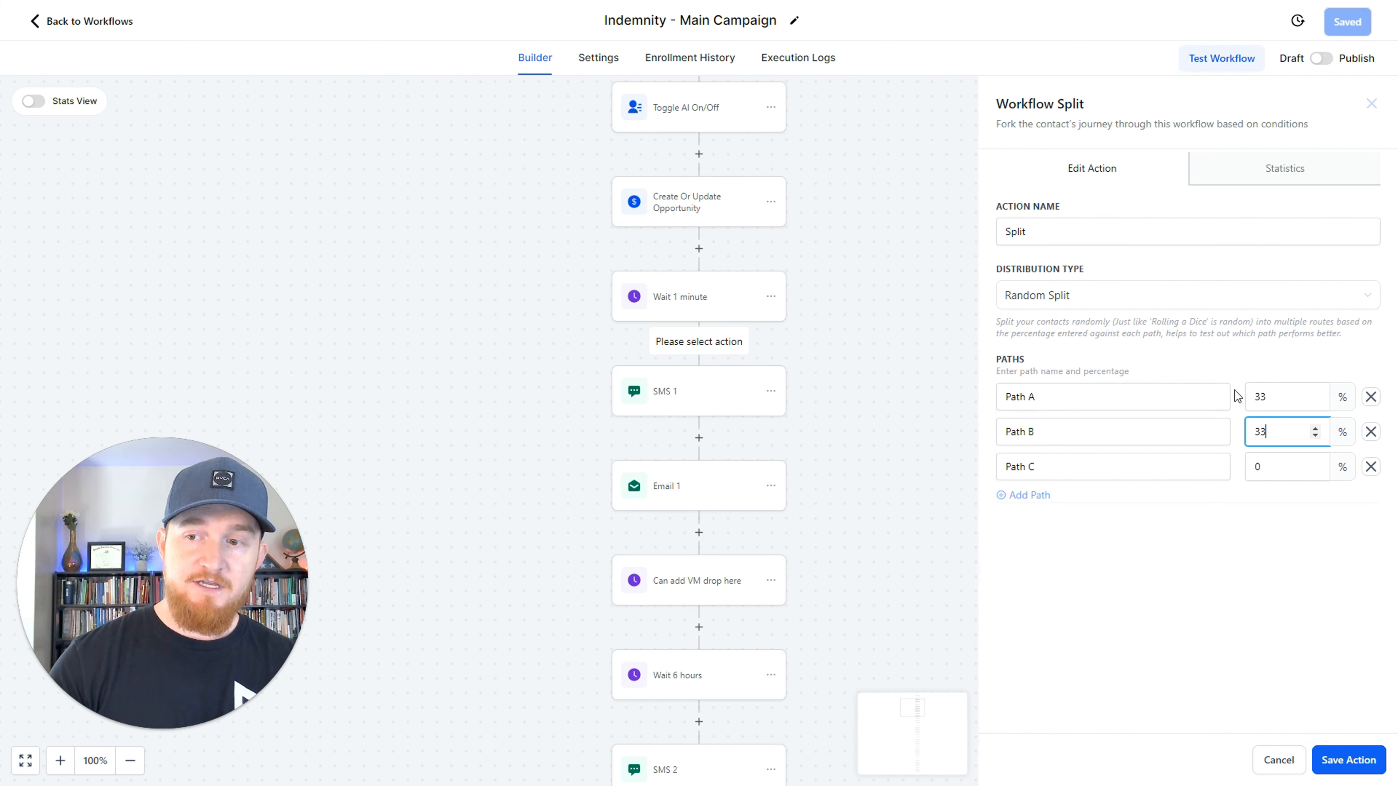
key("Tab")
key("Tab")
type("33")
Rename the three split paths as Text 1, Text 2 and Text 3, and try to save the action.
left_click_drag(1222, 396, 914, 398)
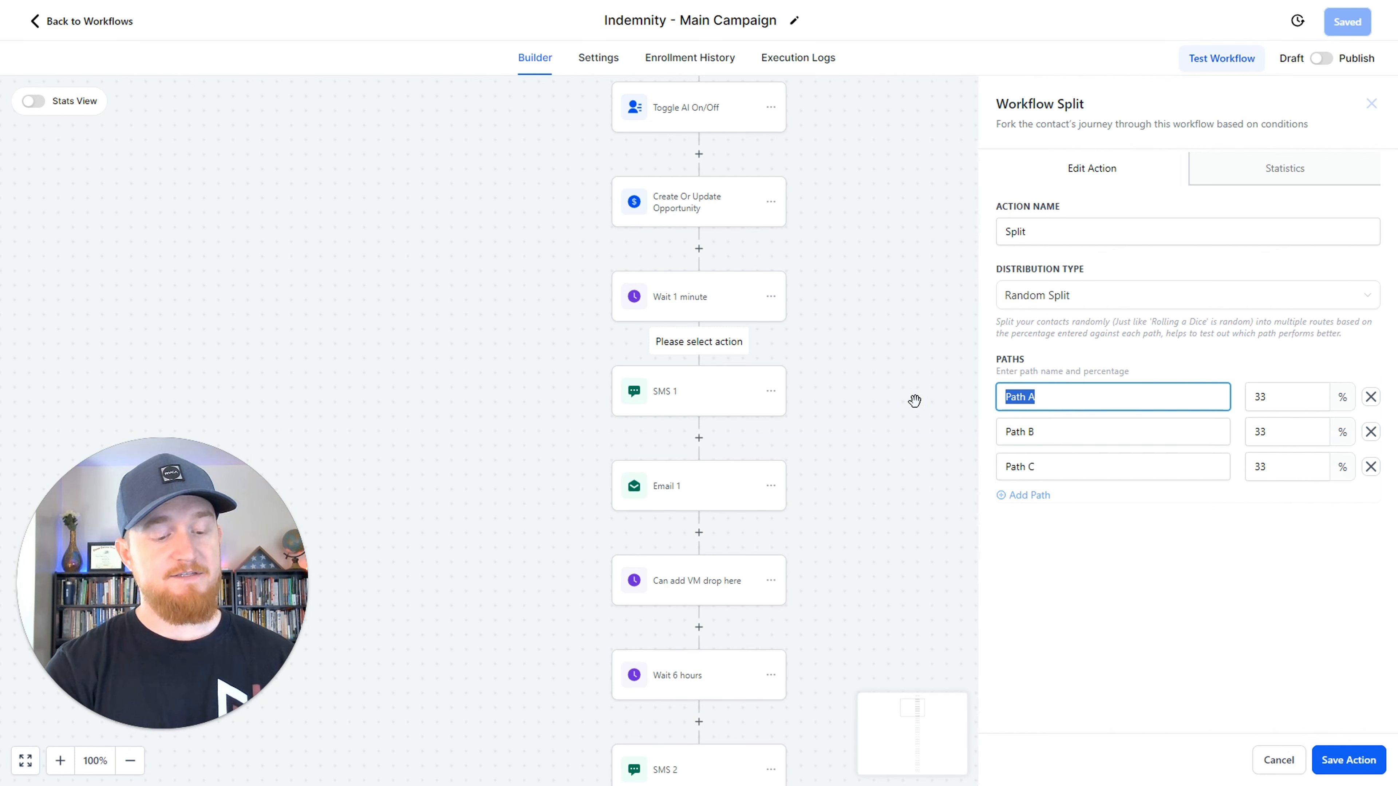
type("Text 1")
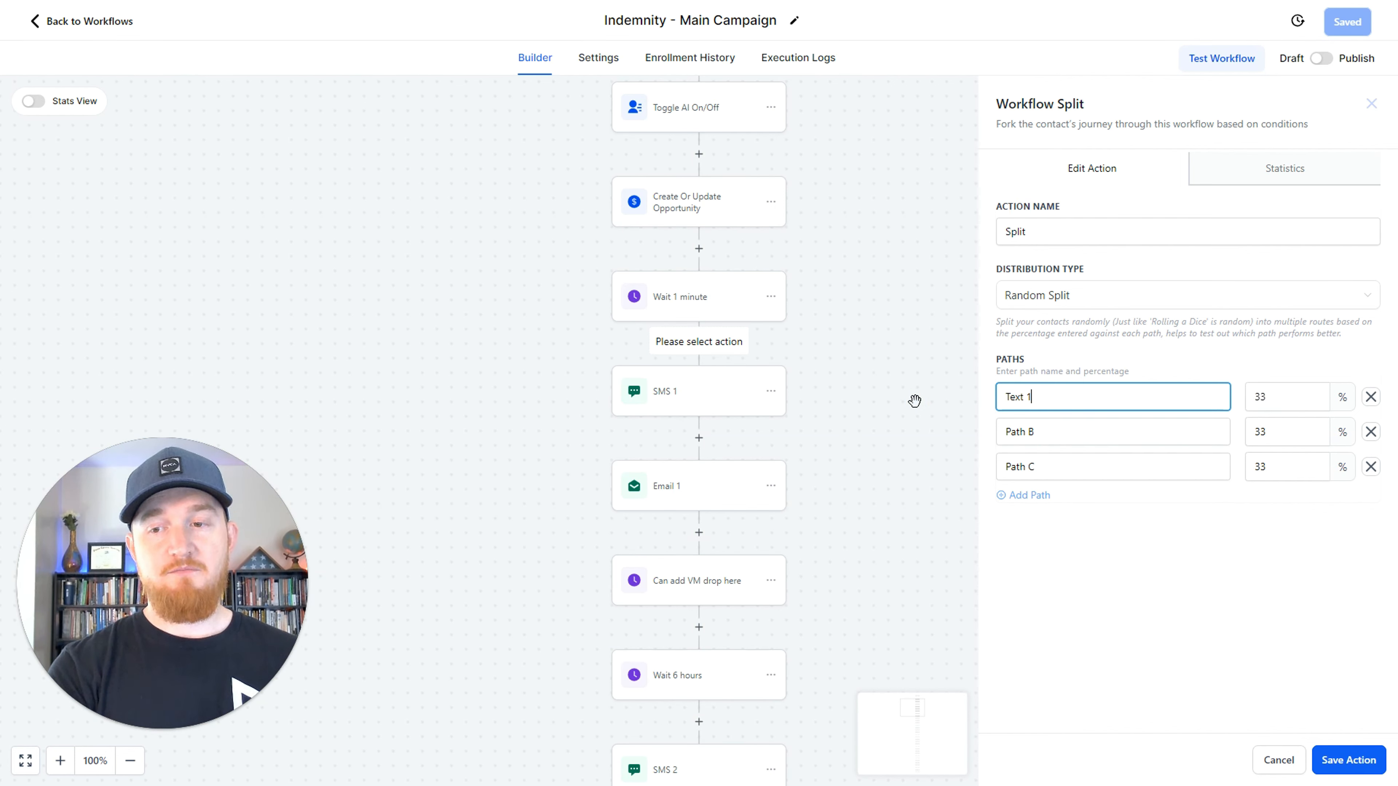
key("Tab")
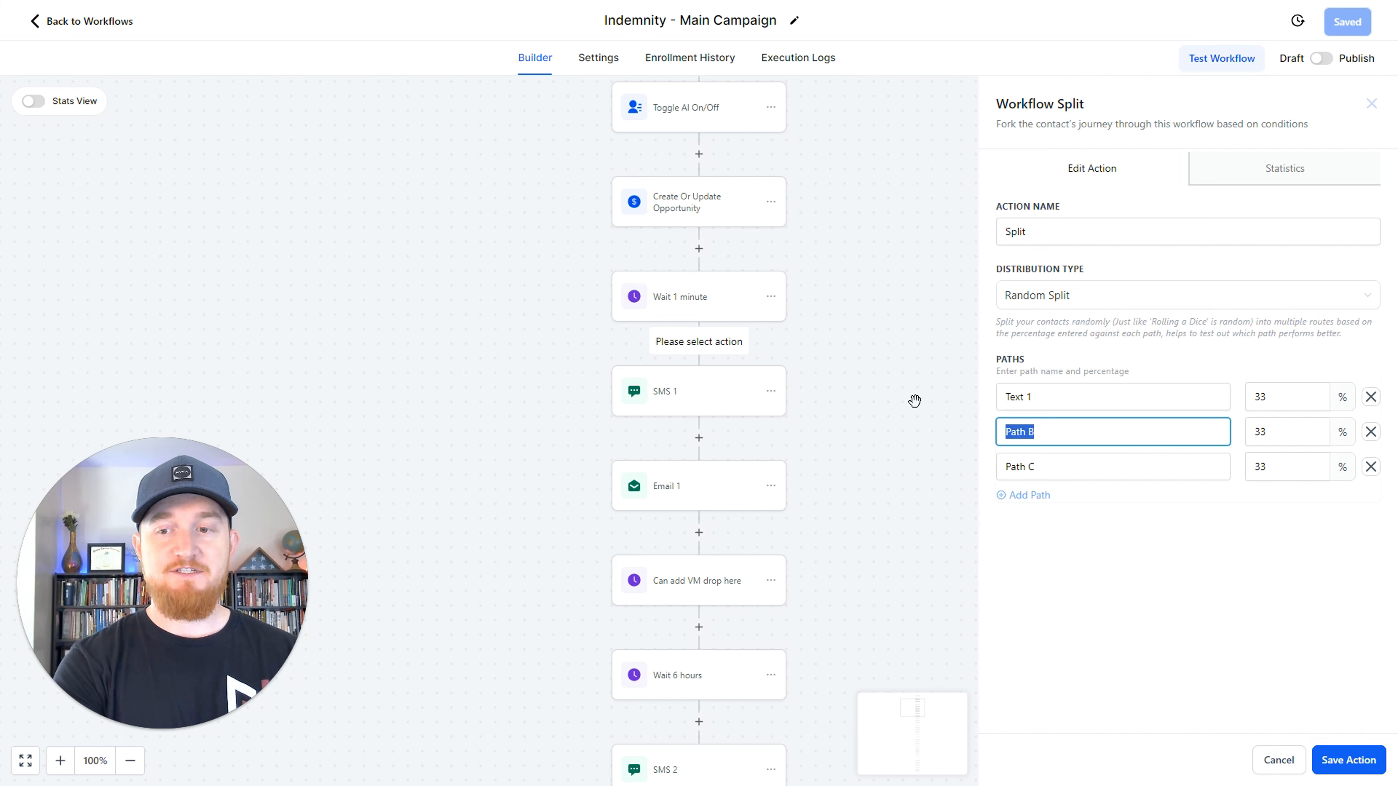
type("Text 2")
key("Tab")
type("Text ")
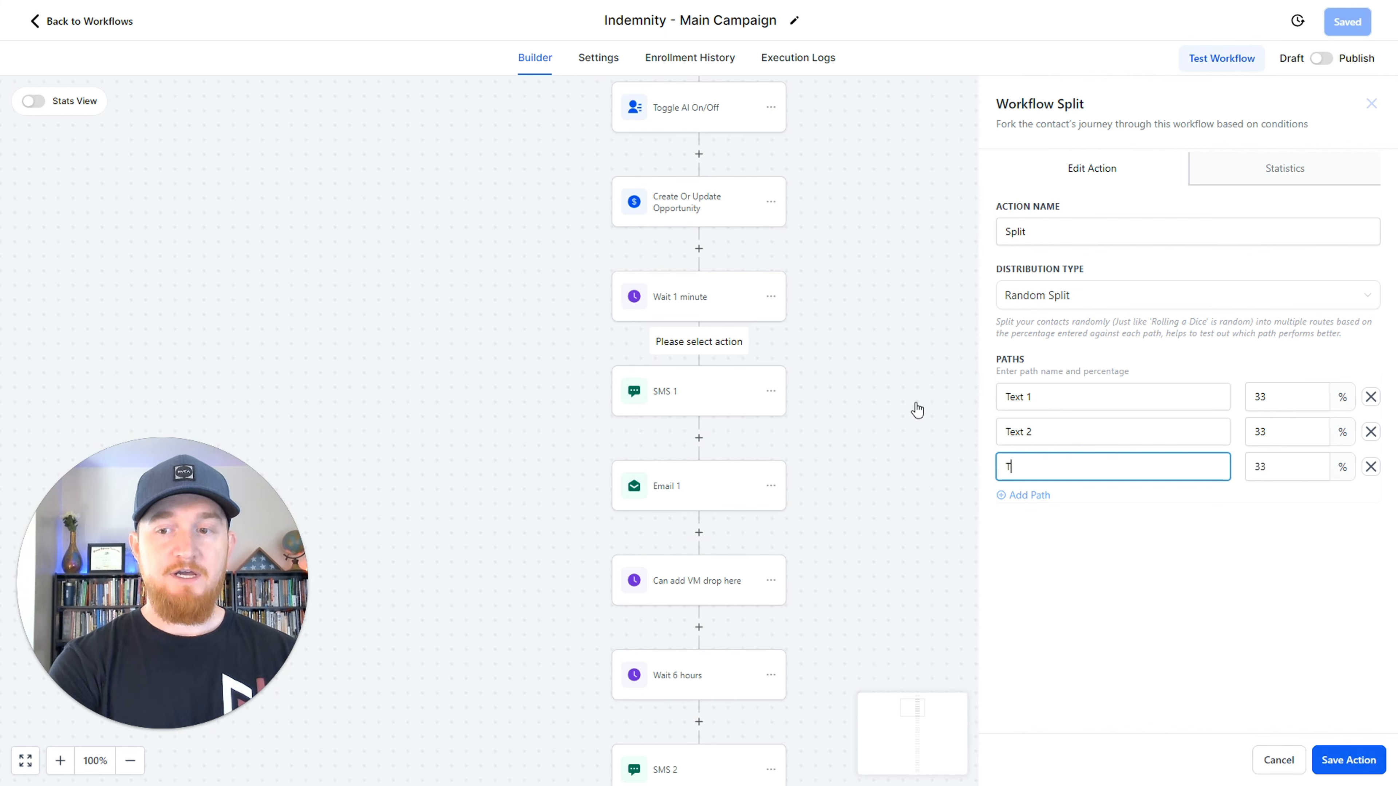
type("3")
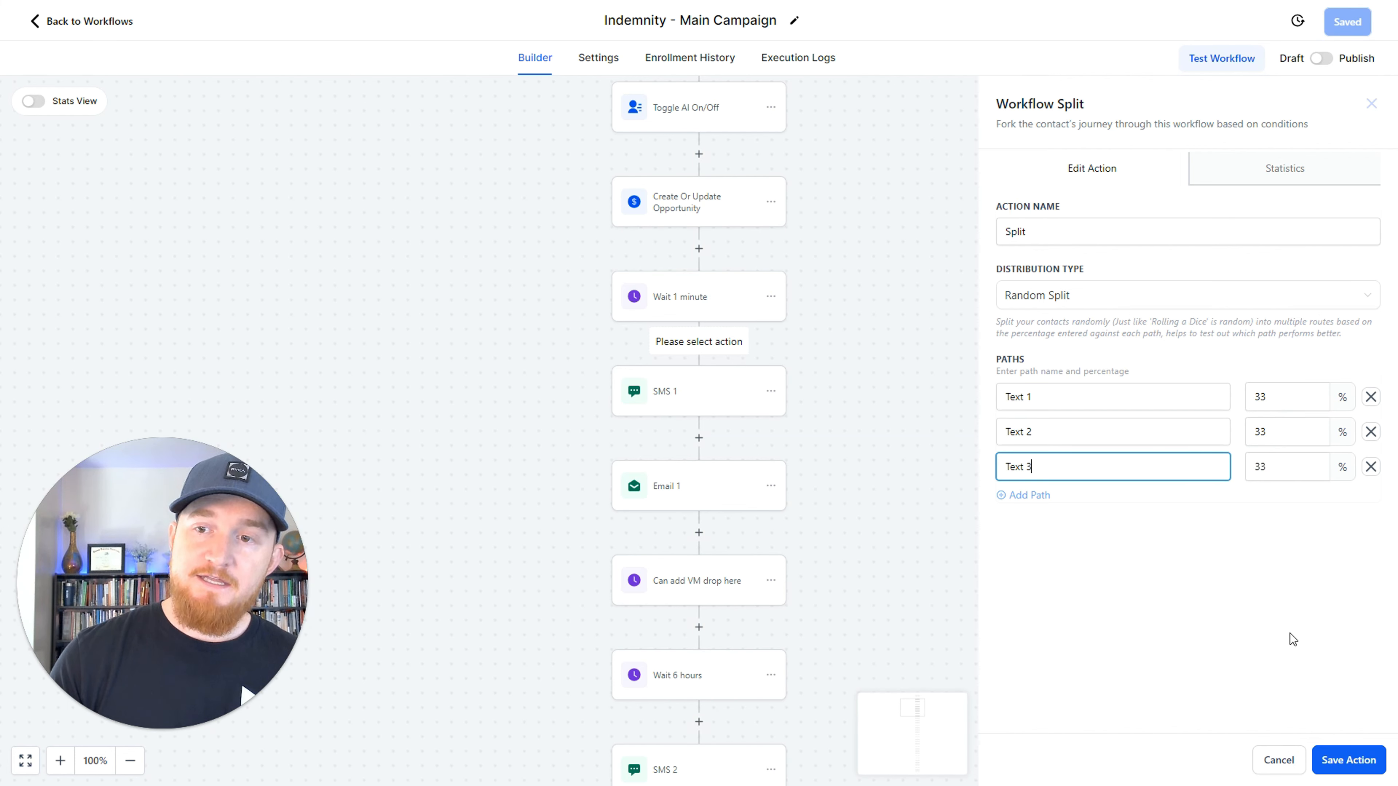
left_click(1352, 771)
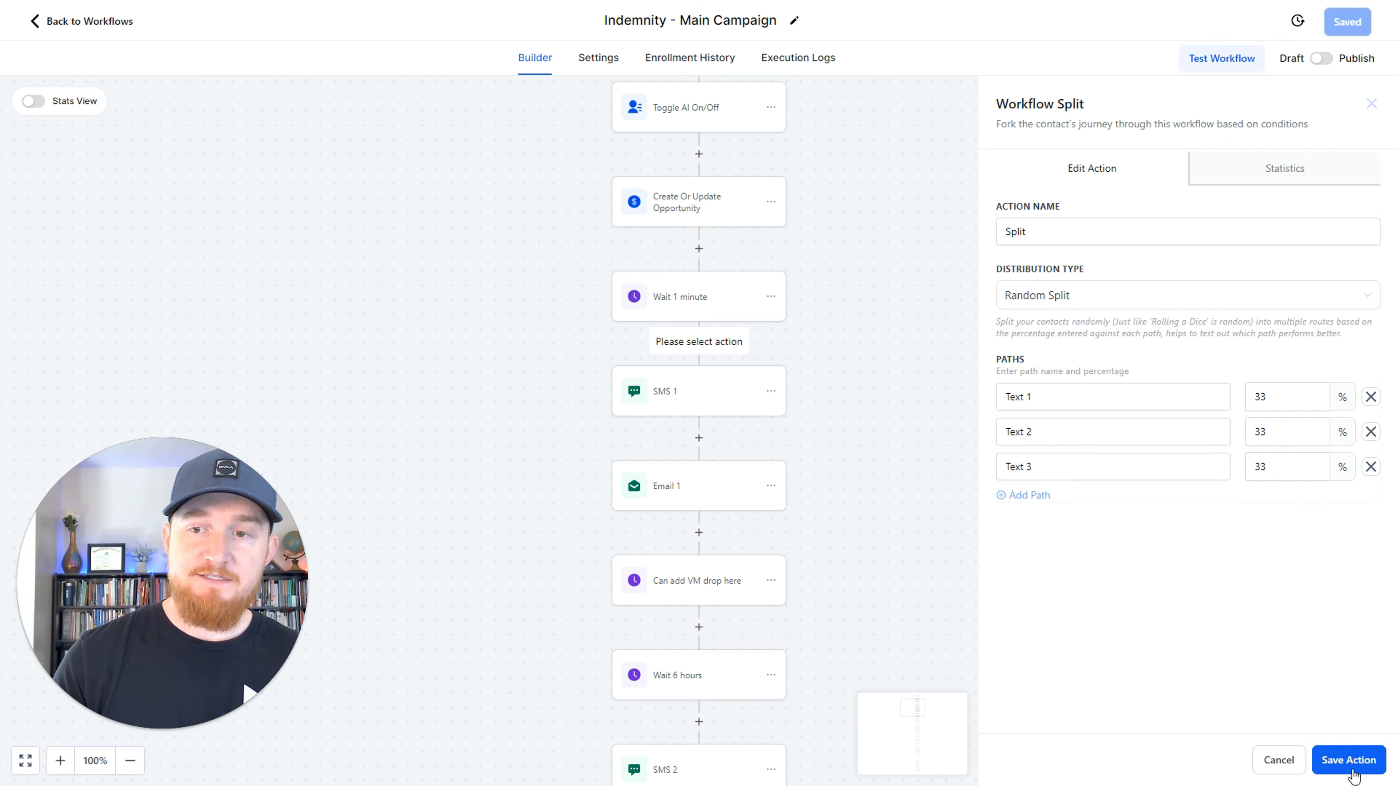
Set the path percentages to 33.33 for Text 1, 33.33 for Text 2 and 33.34 for Text 3, and save the split action.
left_click(1269, 429)
type(".33")
key("Tab")
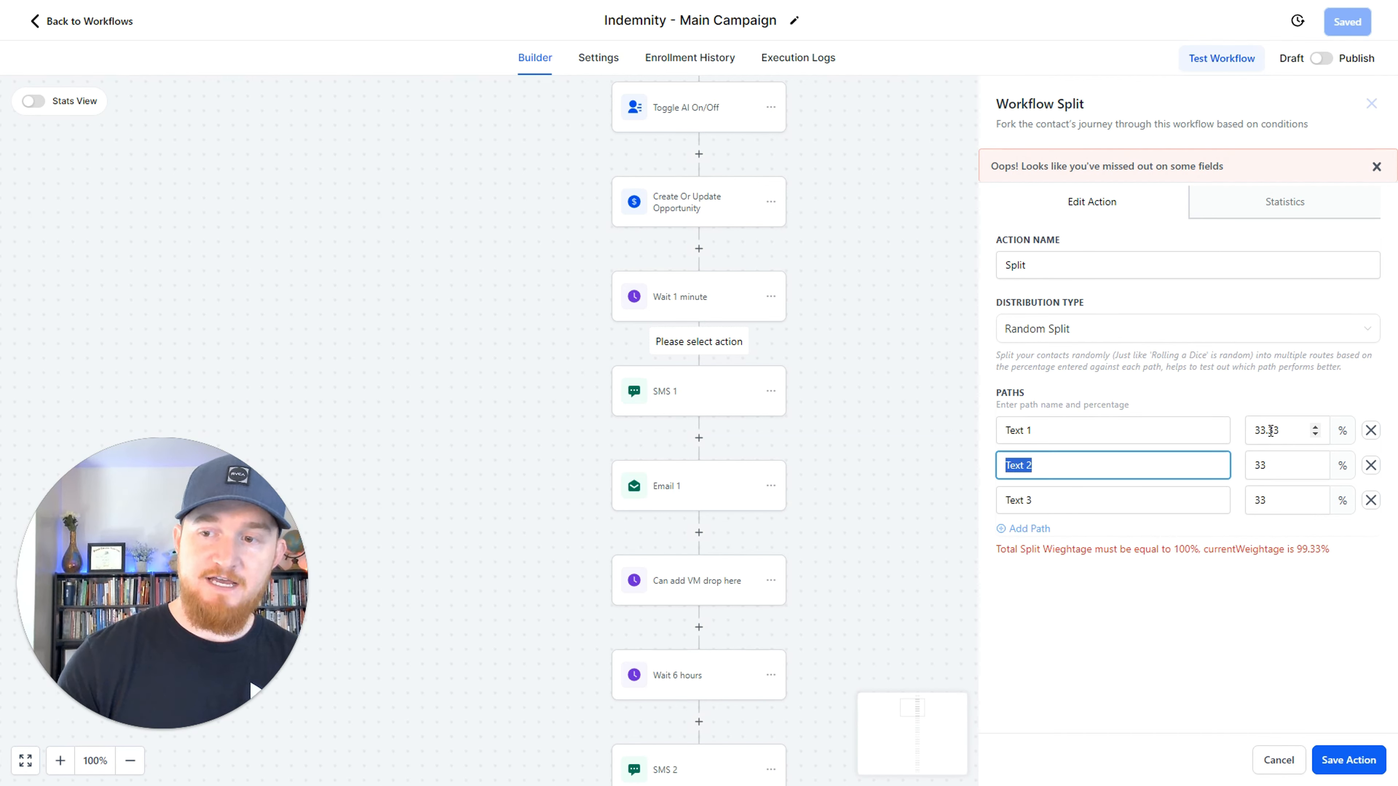
key("Tab")
key("BackSpace")
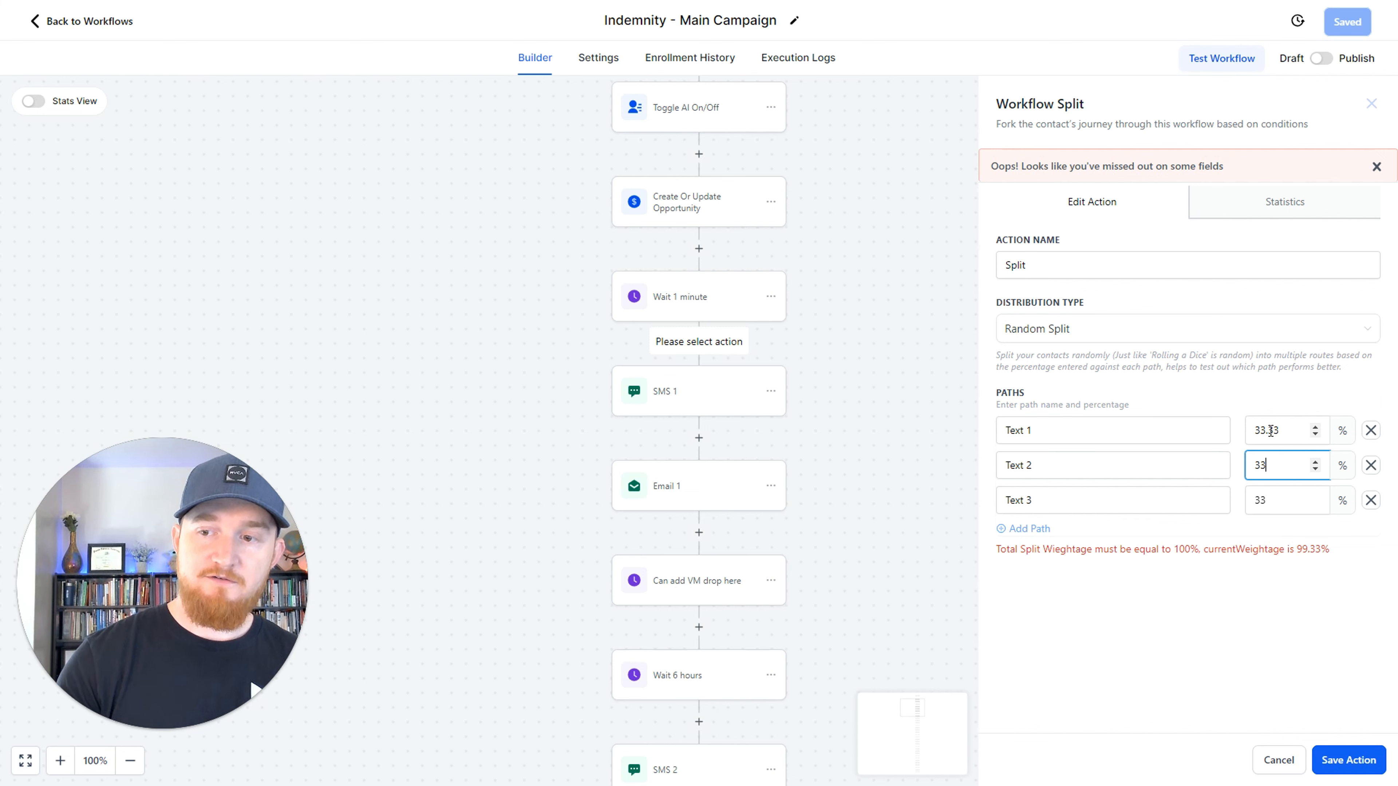
key("Tab")
key("Tab")
type("33.3")
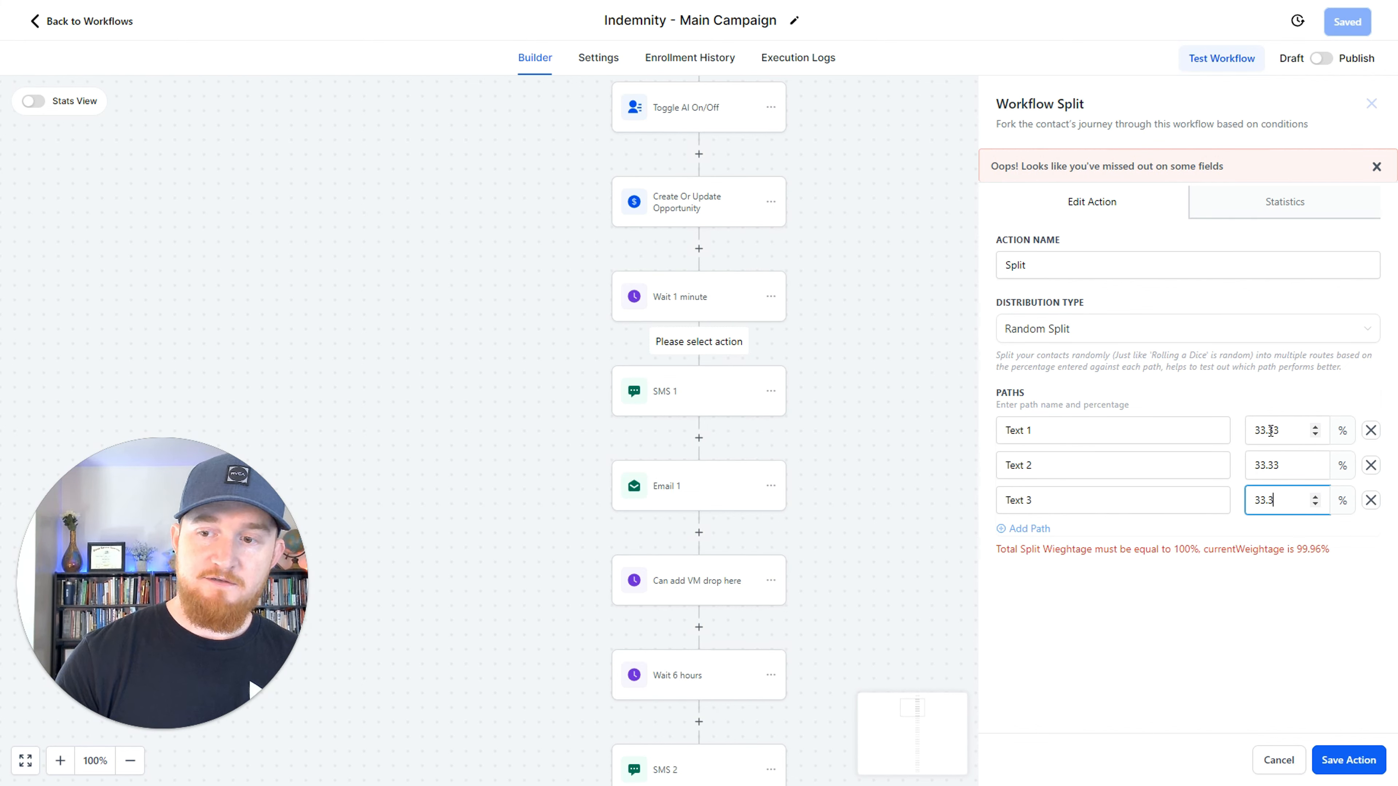
type("4")
left_click(1348, 759)
Copy only the SMS 1 action from the Text 1 branch into the empty Text 2 branch.
scroll(645, 500, "down", 1)
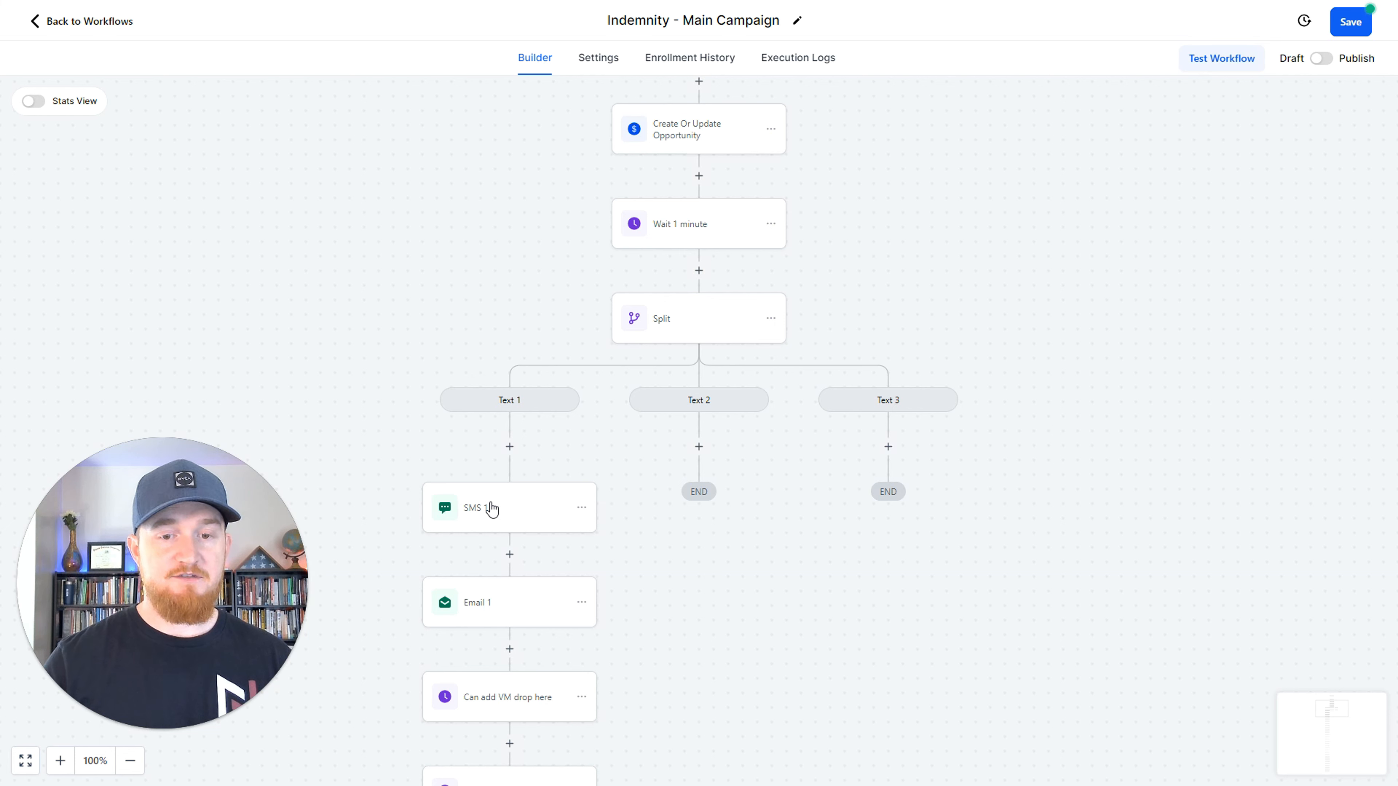
left_click(581, 507)
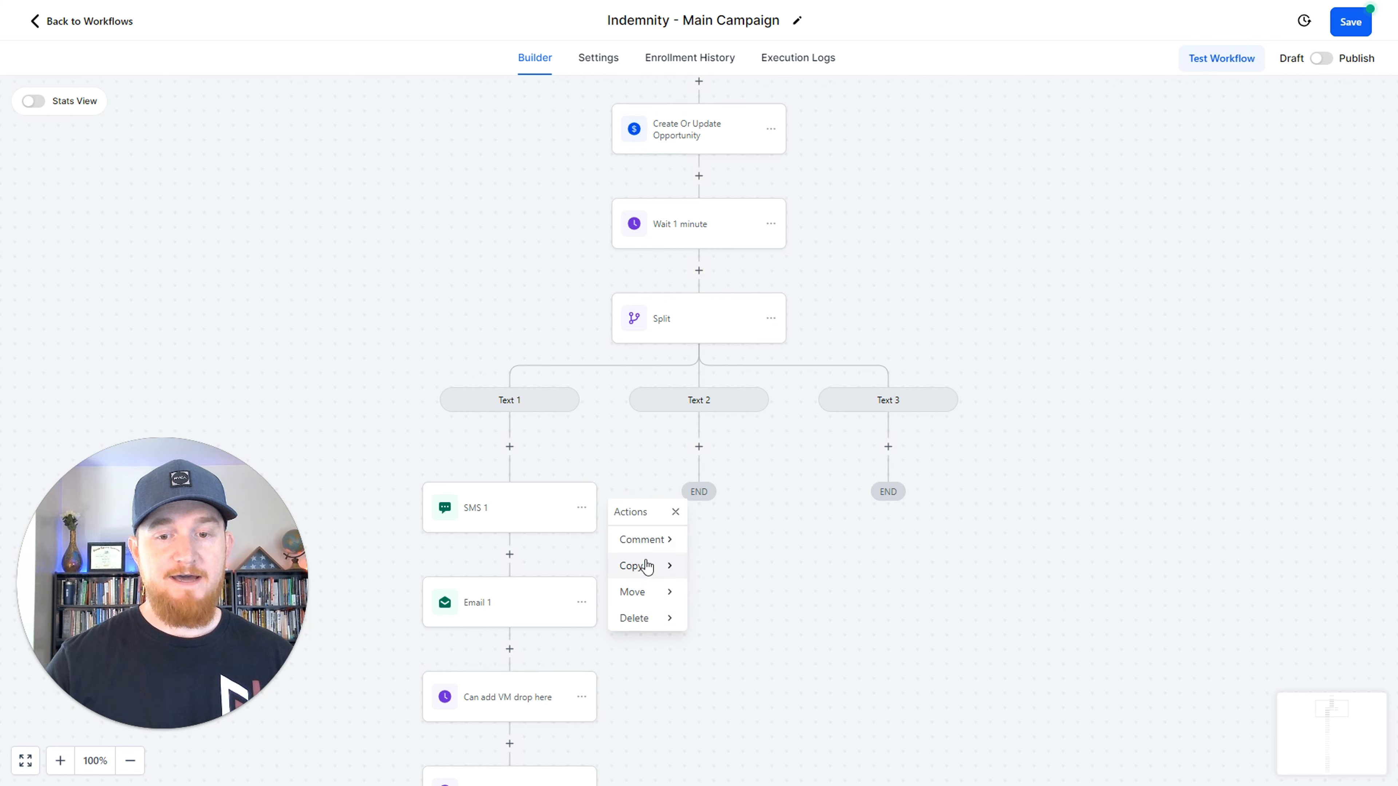
mouse_move(646, 565)
left_click(717, 537)
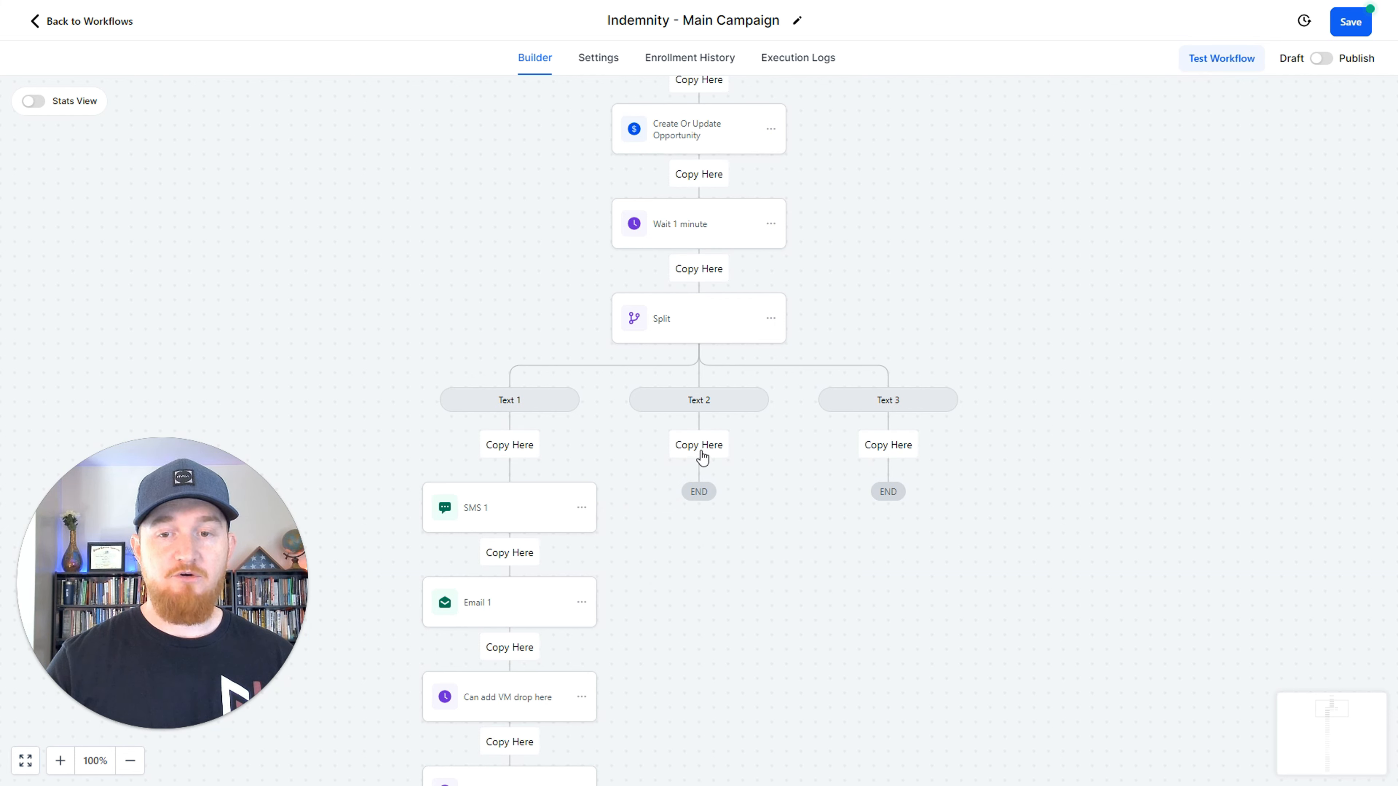
left_click(701, 457)
Replace the message of the copied SMS 1 in the Text 2 branch with "Idea 2" and save the action.
left_click(708, 499)
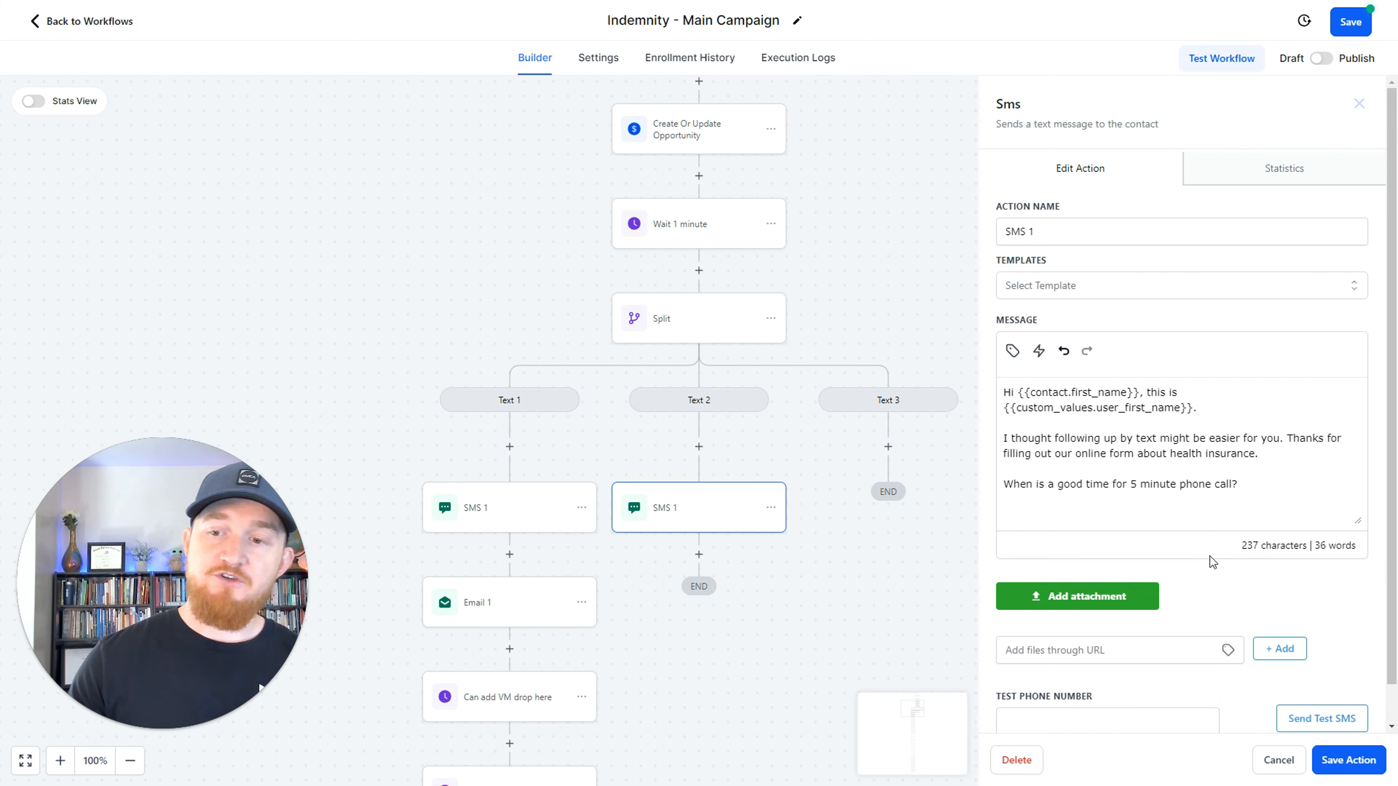
left_click_drag(1238, 484, 998, 439)
key("BackSpace")
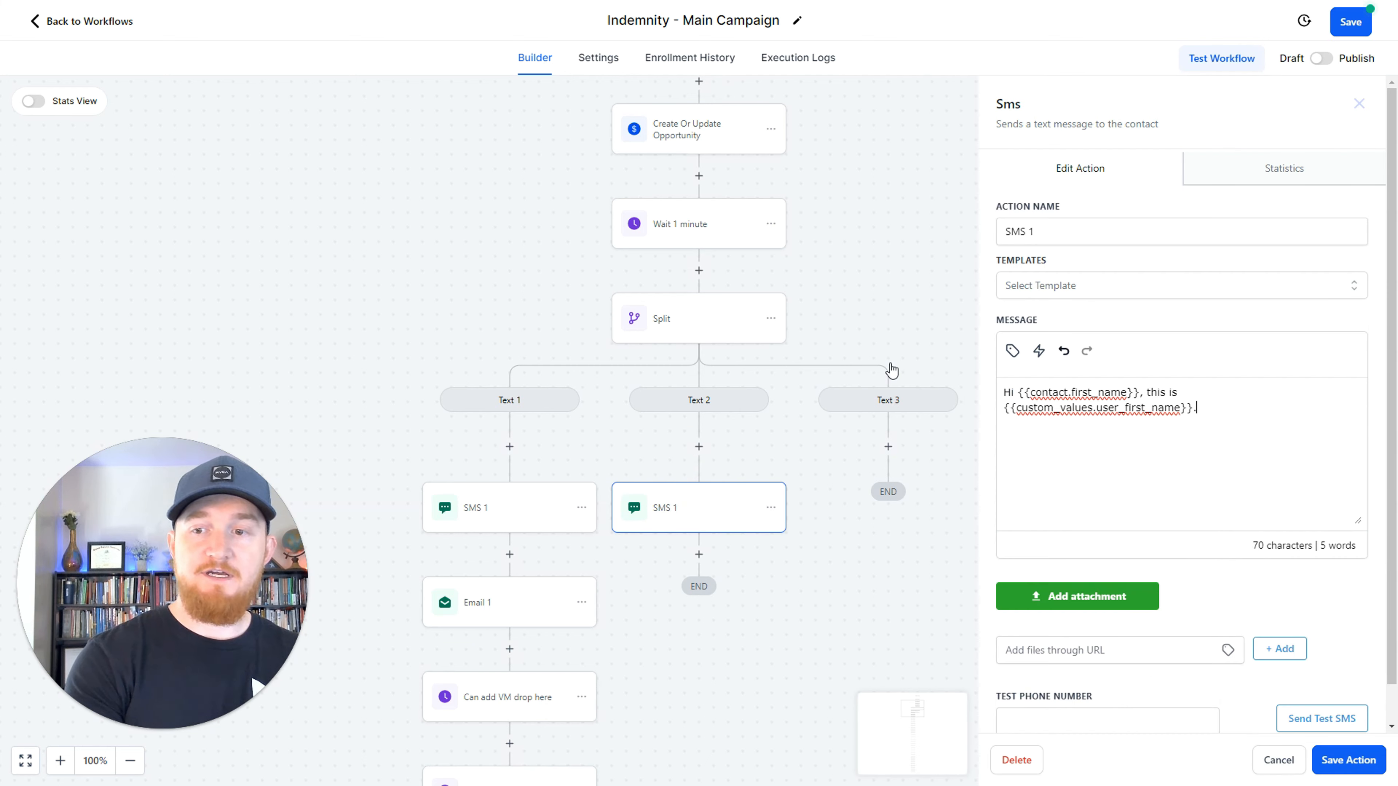
key("BackSpace")
key("BackSpace")
key("BackSpace")
key("BackSpace")
key("BackSpace")
key("BackSpace")
key("BackSpace")
key("BackSpace")
key("BackSpace")
key("BackSpace")
key("BackSpace")
key("BackSpace")
key("BackSpace")
key("BackSpace")
key("BackSpace")
key("BackSpace")
key("BackSpace")
key("BackSpace")
key("BackSpace")
key("BackSpace")
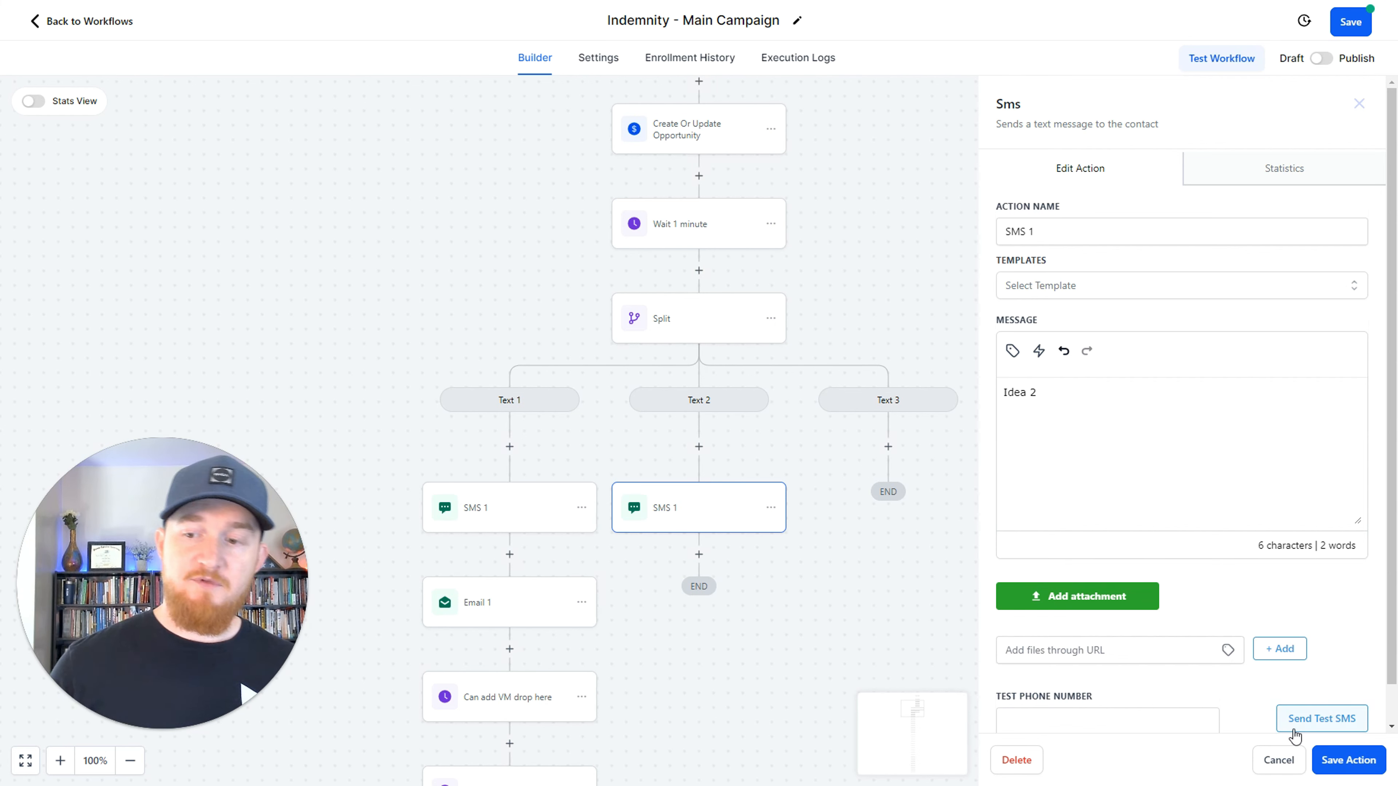
left_click(1348, 760)
Add an SMS action with the message "idea 3" to the Text 3 branch, and save the action and the workflow.
left_click(888, 447)
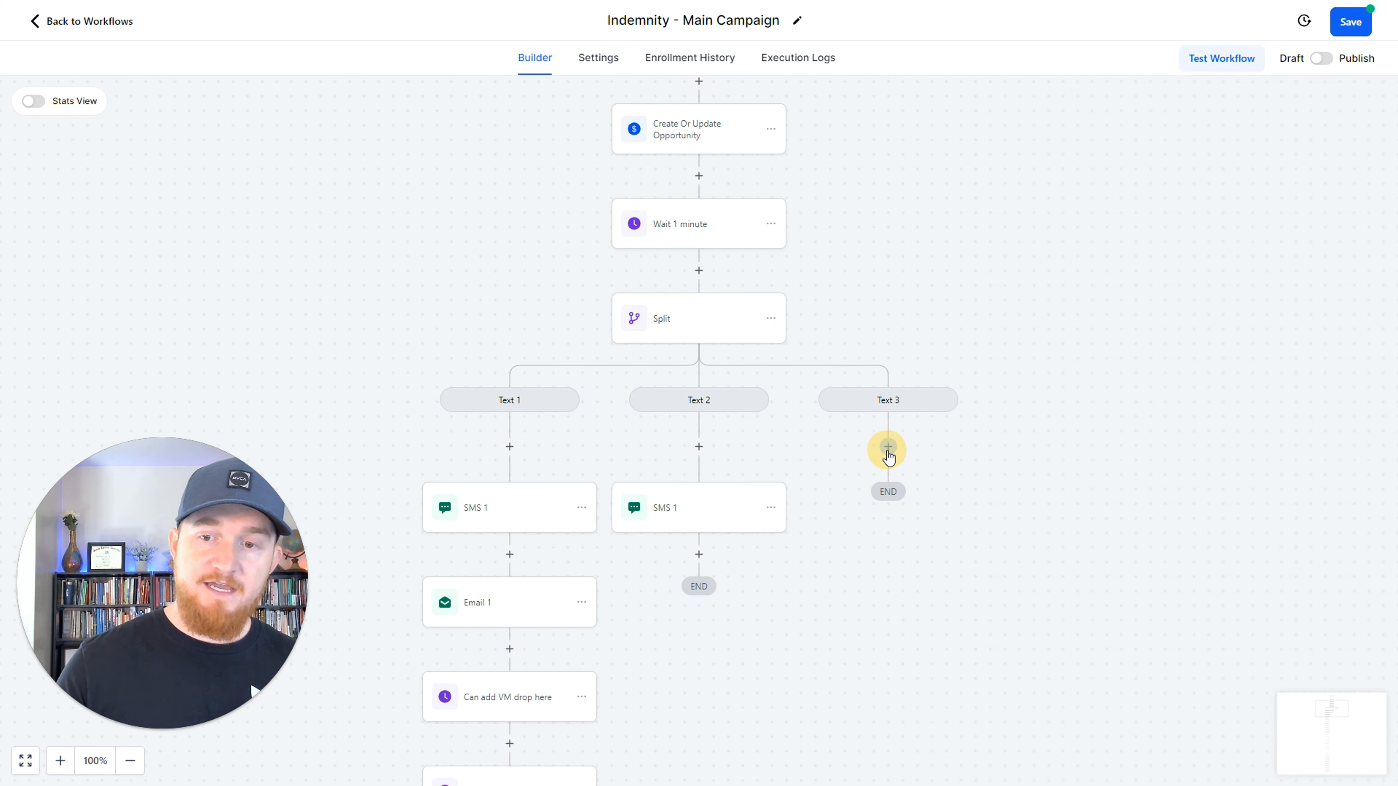
type("sms")
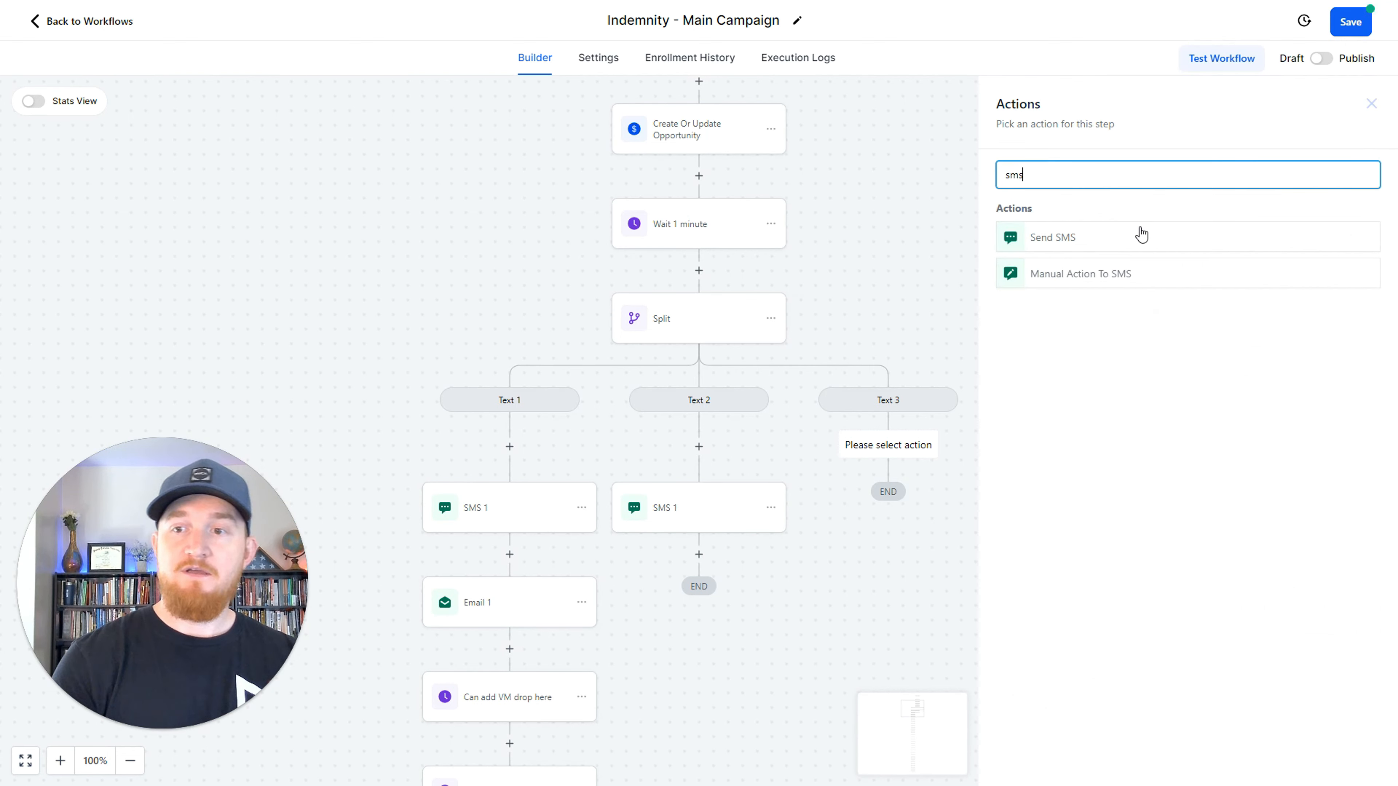
left_click(1139, 234)
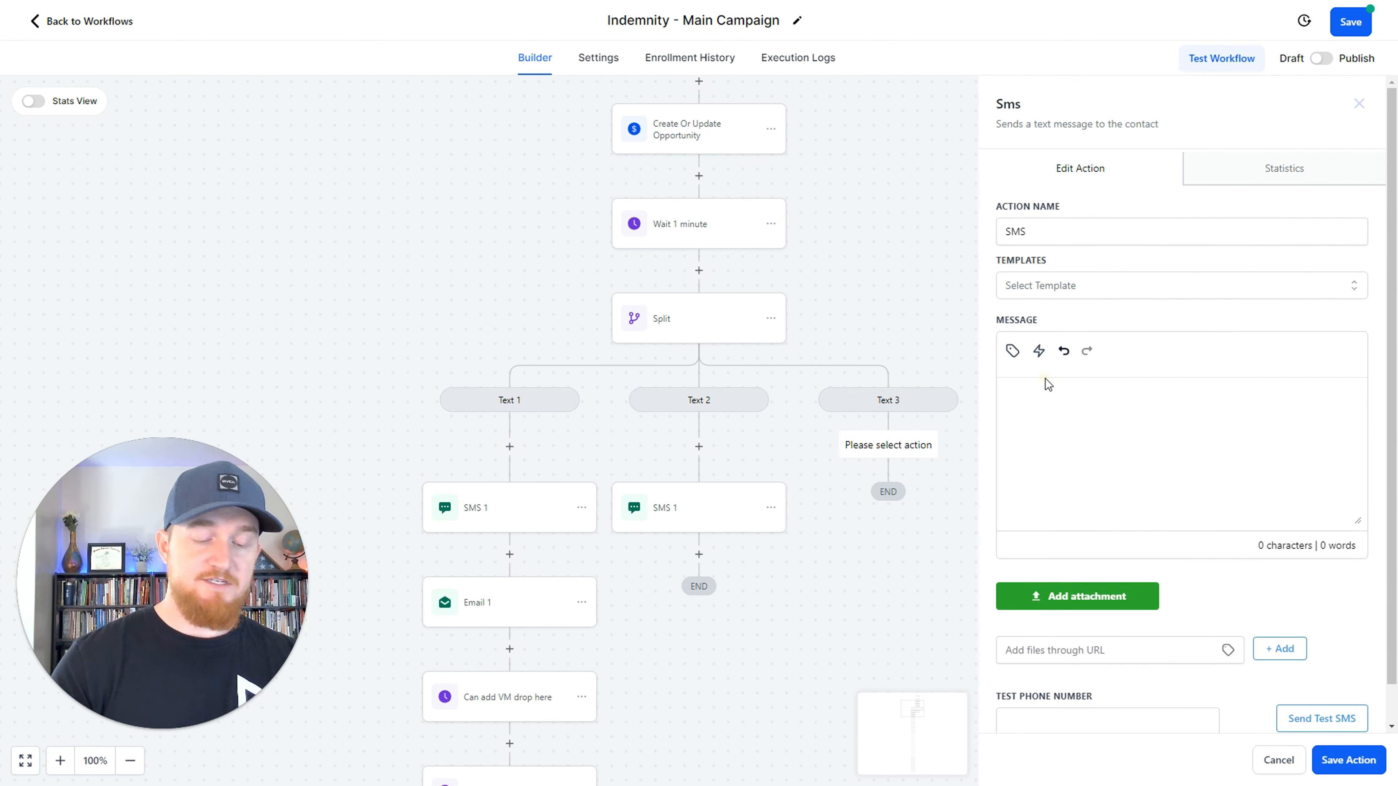
left_click(1073, 423)
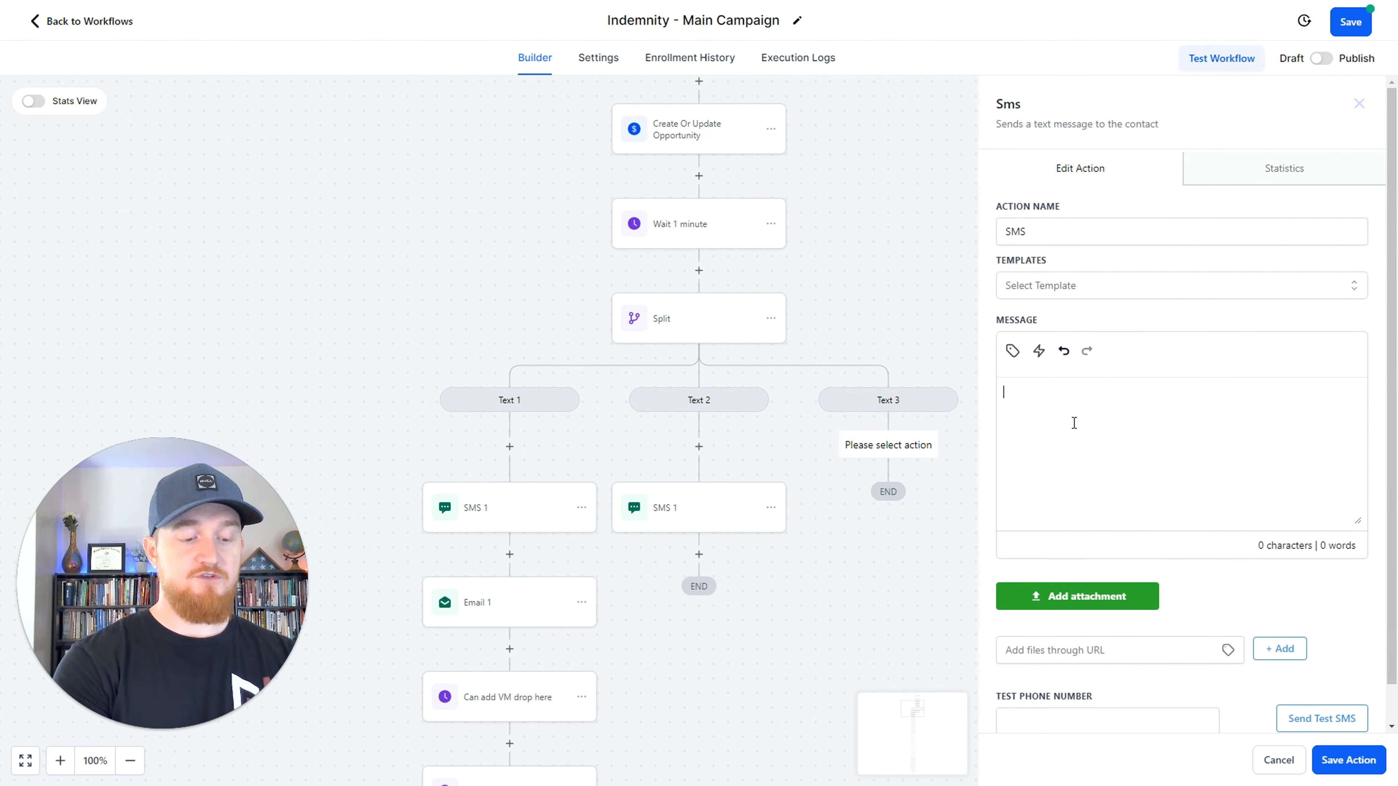
type("idea 3")
left_click(1348, 759)
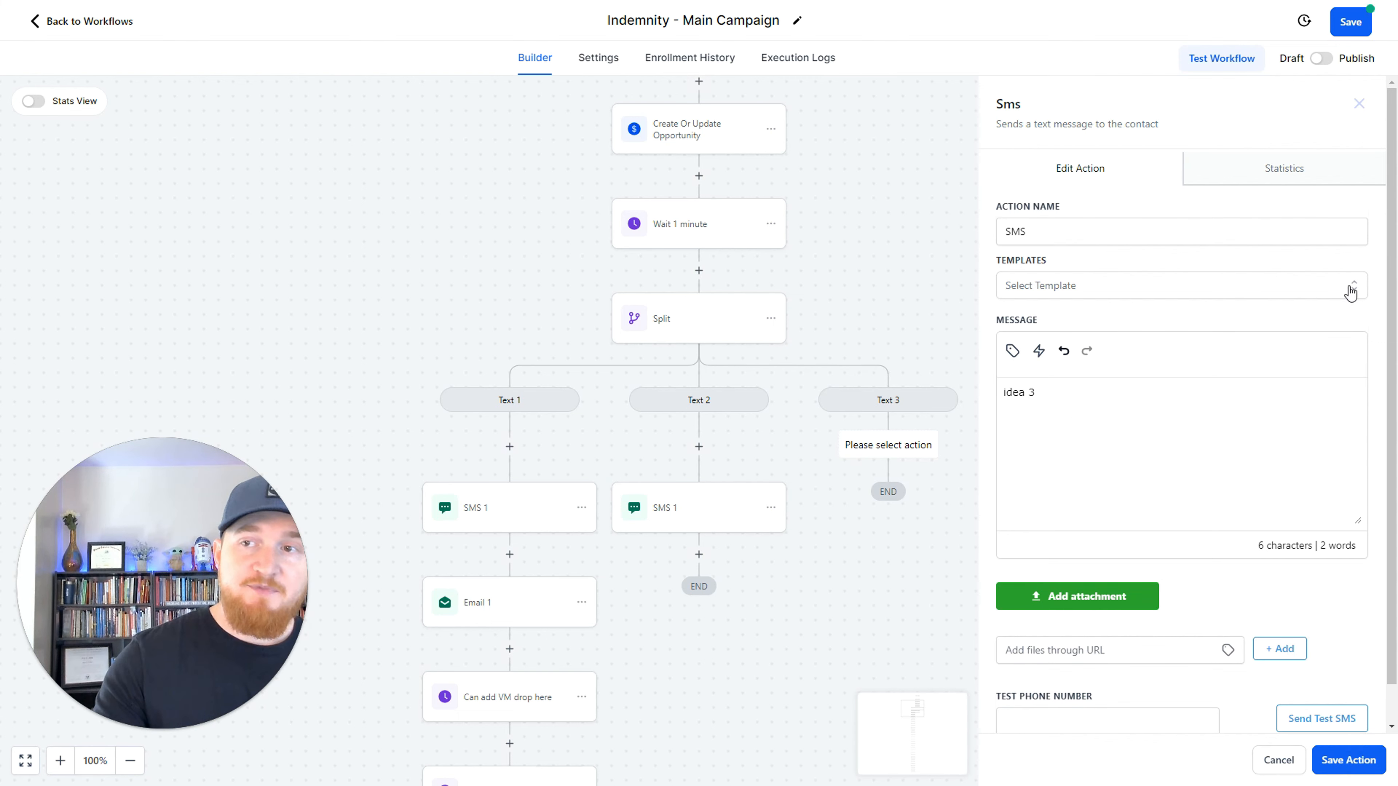
left_click(1351, 22)
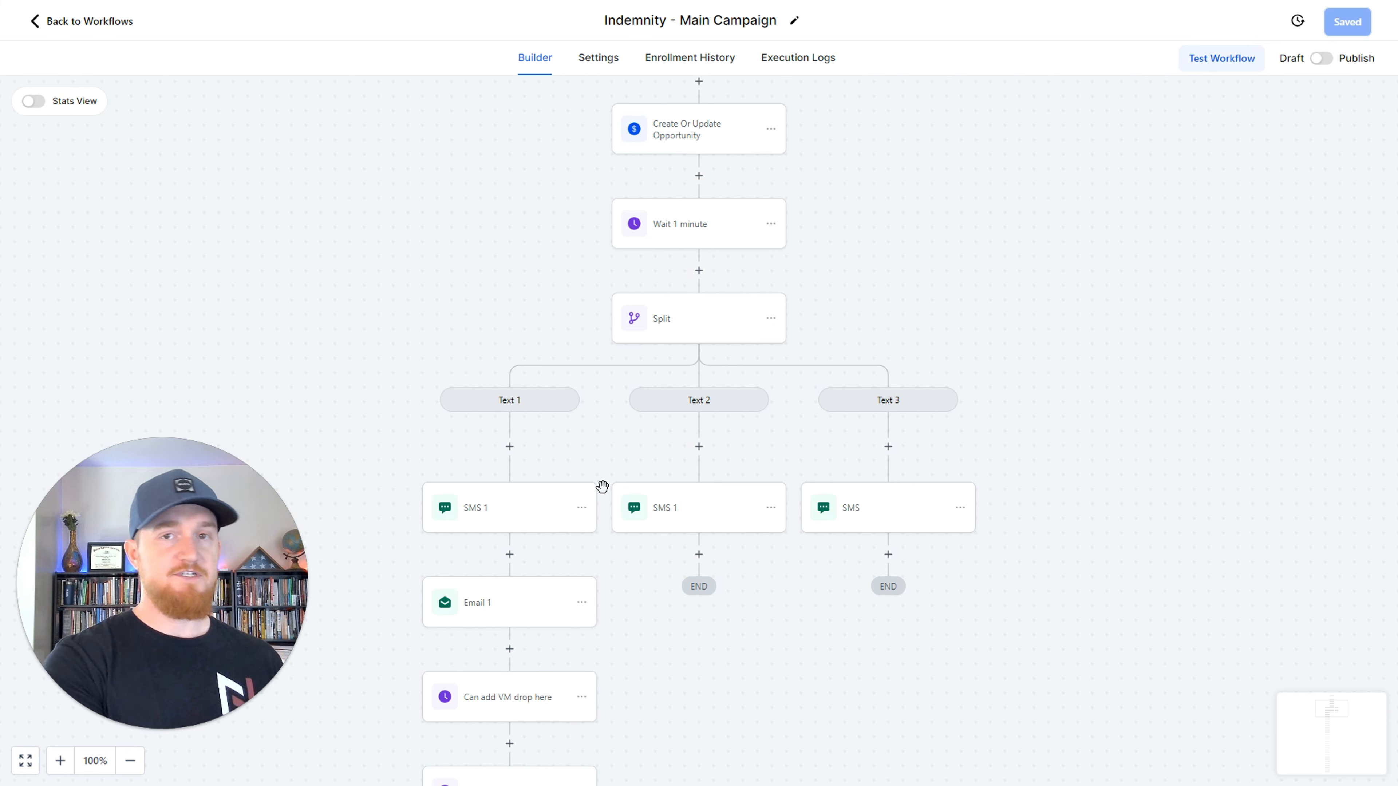
Remove the Text 3 path from the split, set Text 1 and Text 2 to 50 percent each, and save the action and workflow.
left_click(730, 325)
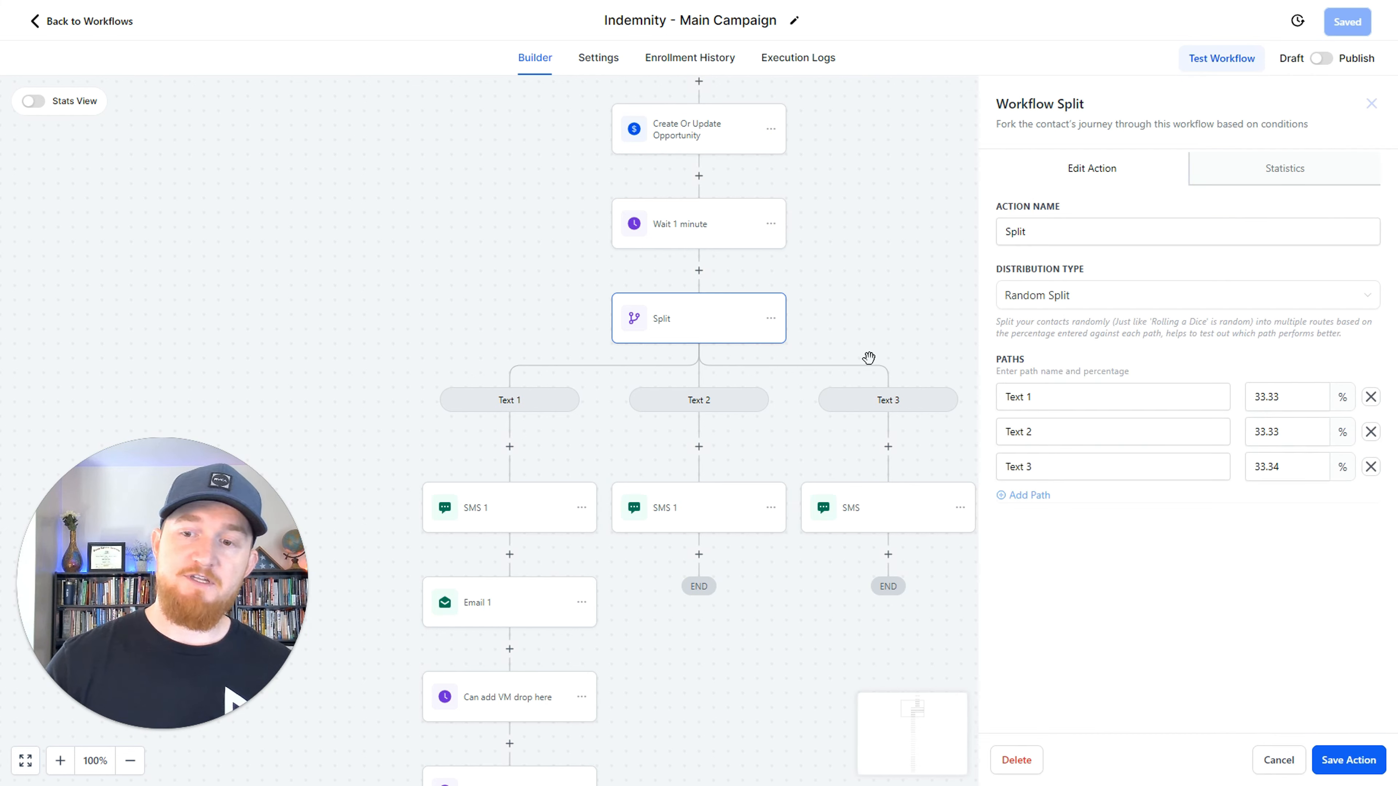
left_click(1371, 466)
double_click(1307, 394)
type("50")
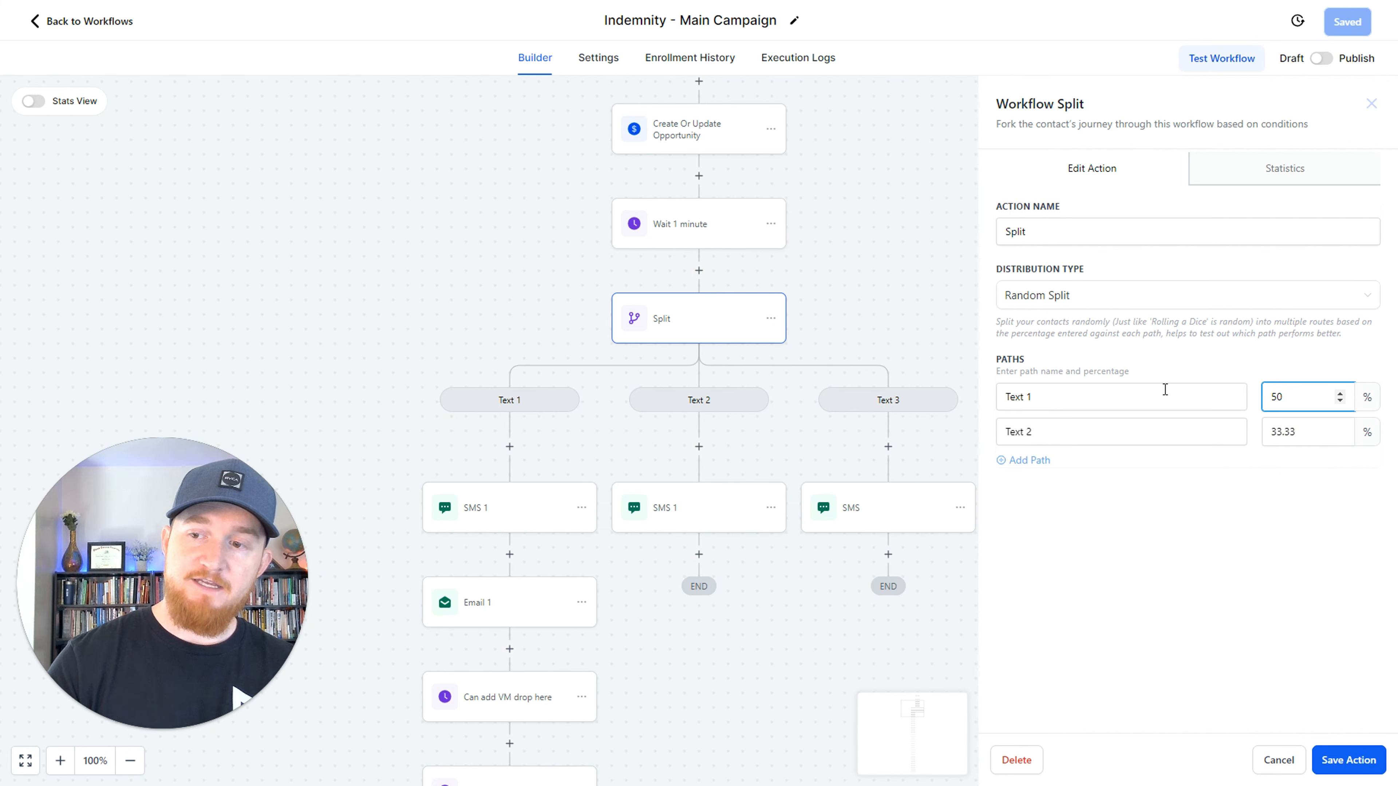
key("Tab")
key("Tab")
type("5")
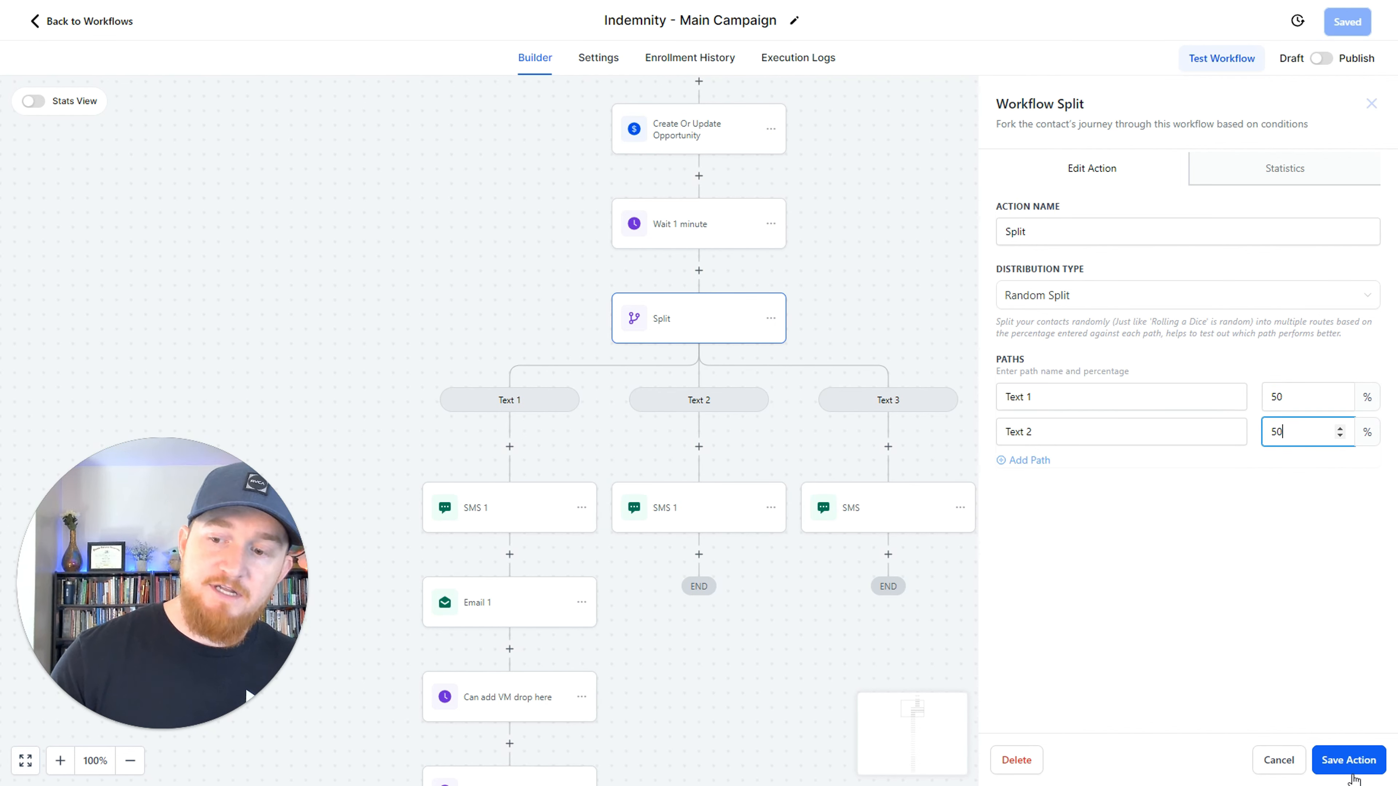
left_click(1348, 760)
left_click(1350, 32)
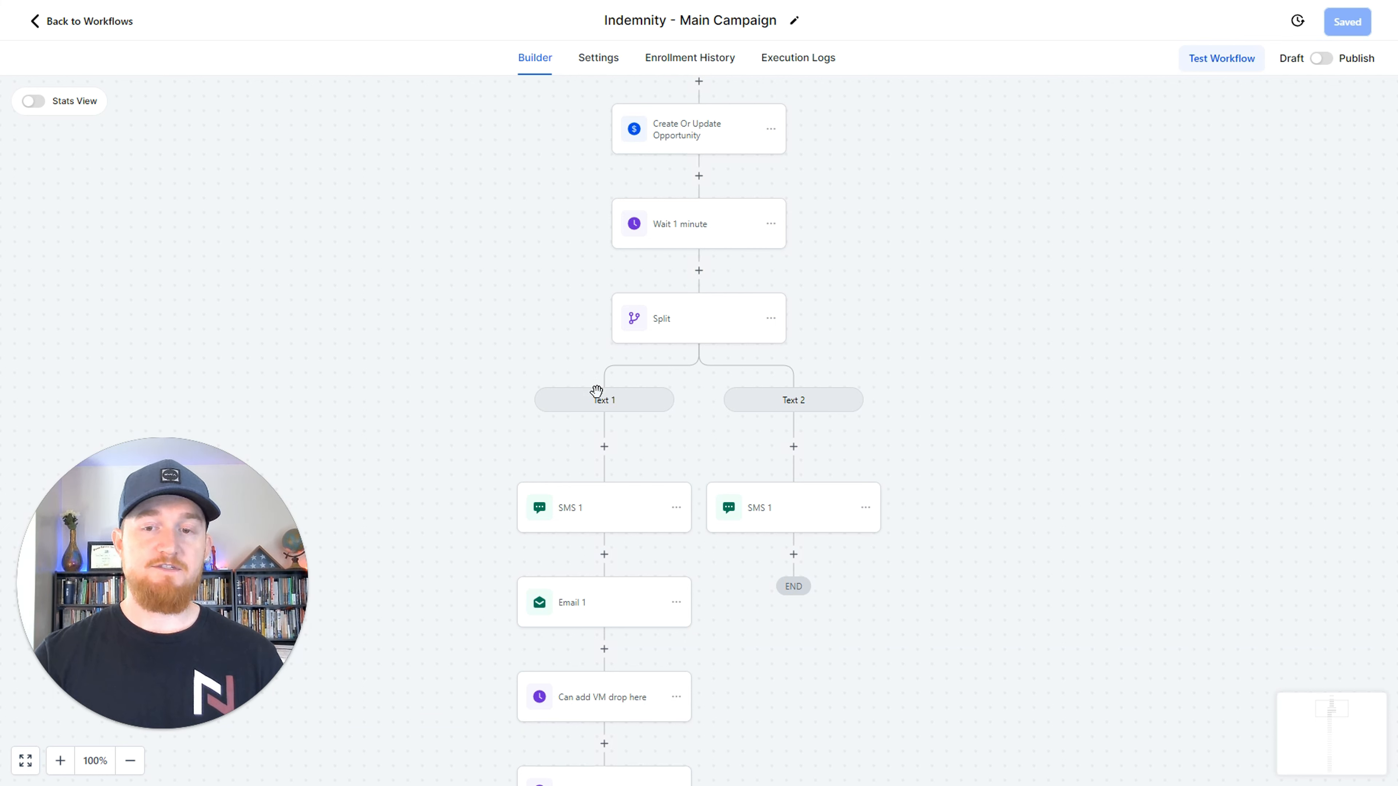
Insert a random Split action with Path A and Path B at 50 percent each after SMS 1 in the Text 1 branch.
left_click(603, 554)
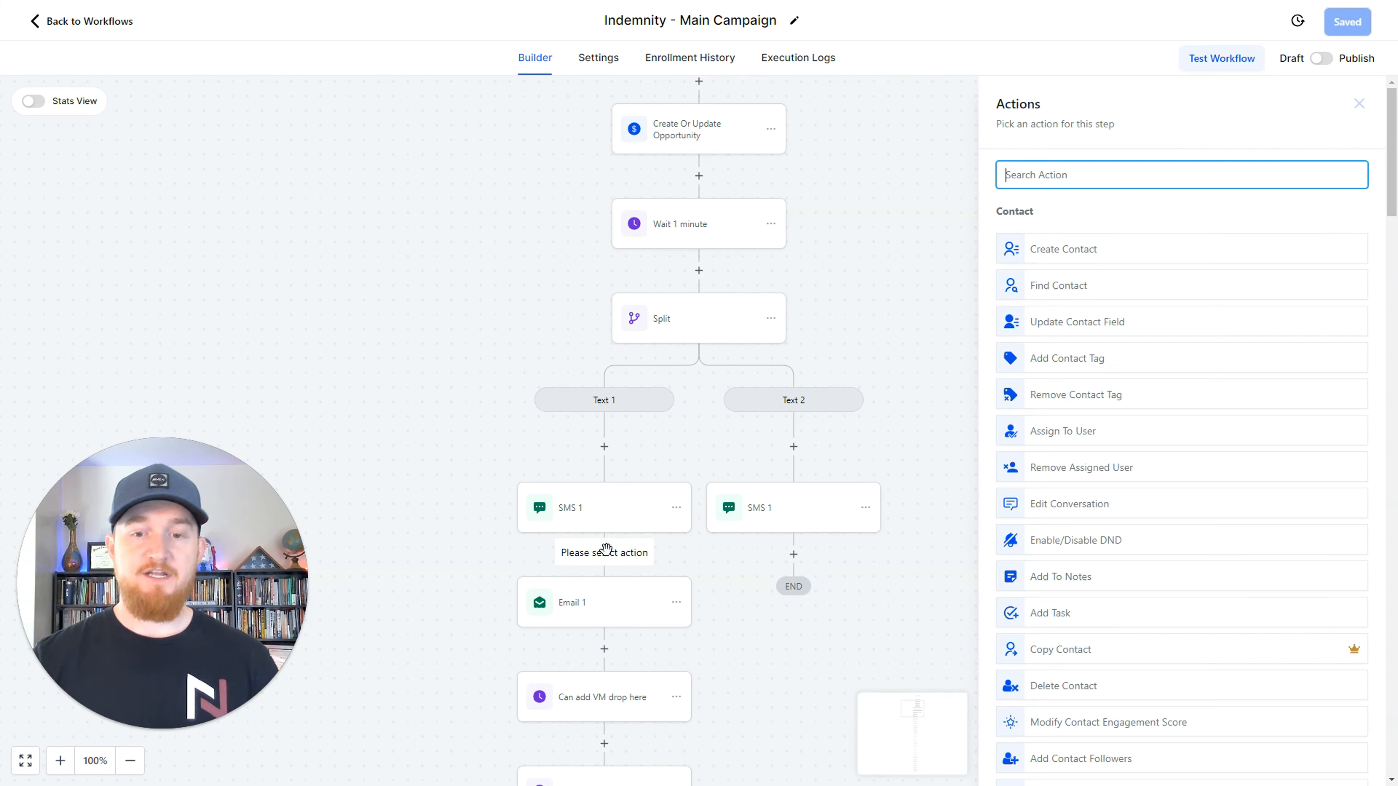
type("s")
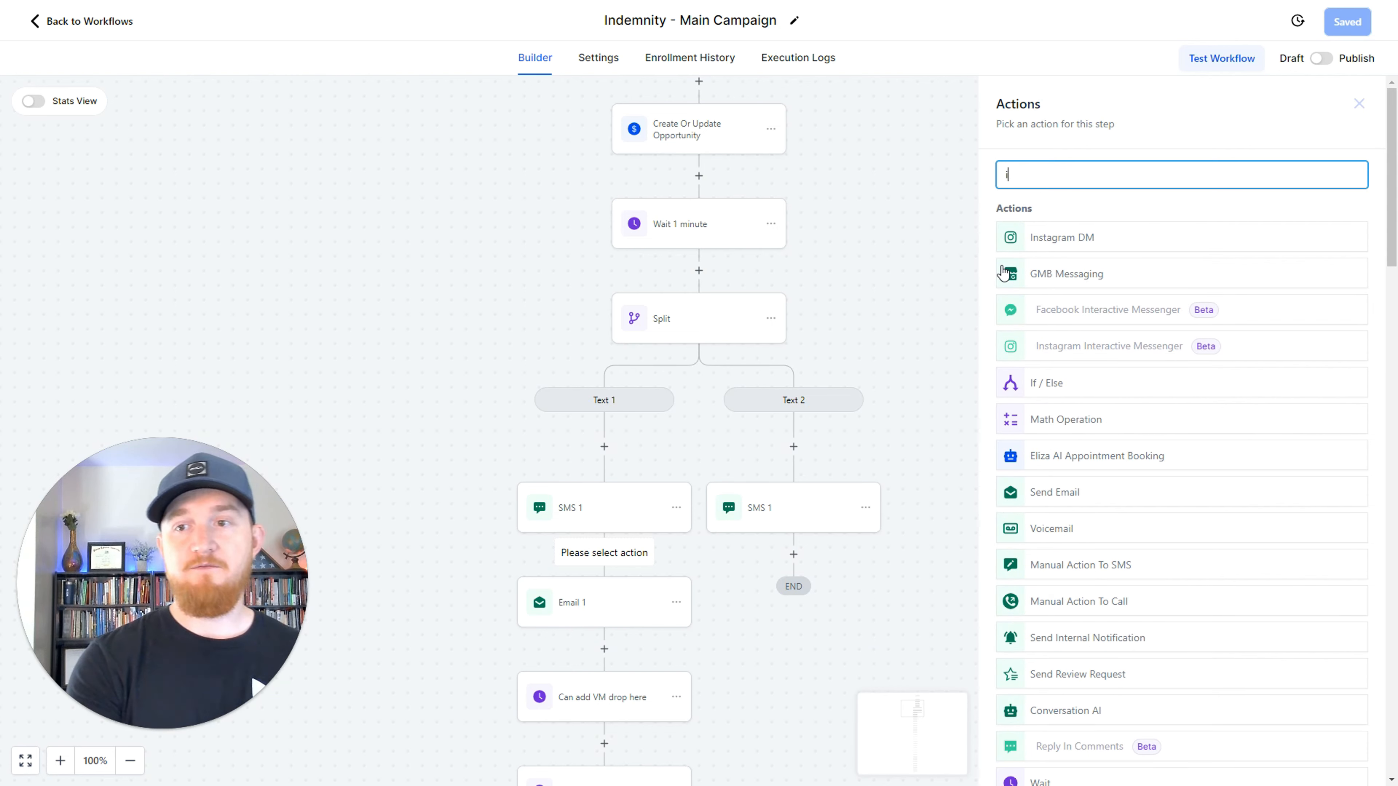
key("BackSpace")
type("split")
key("Return")
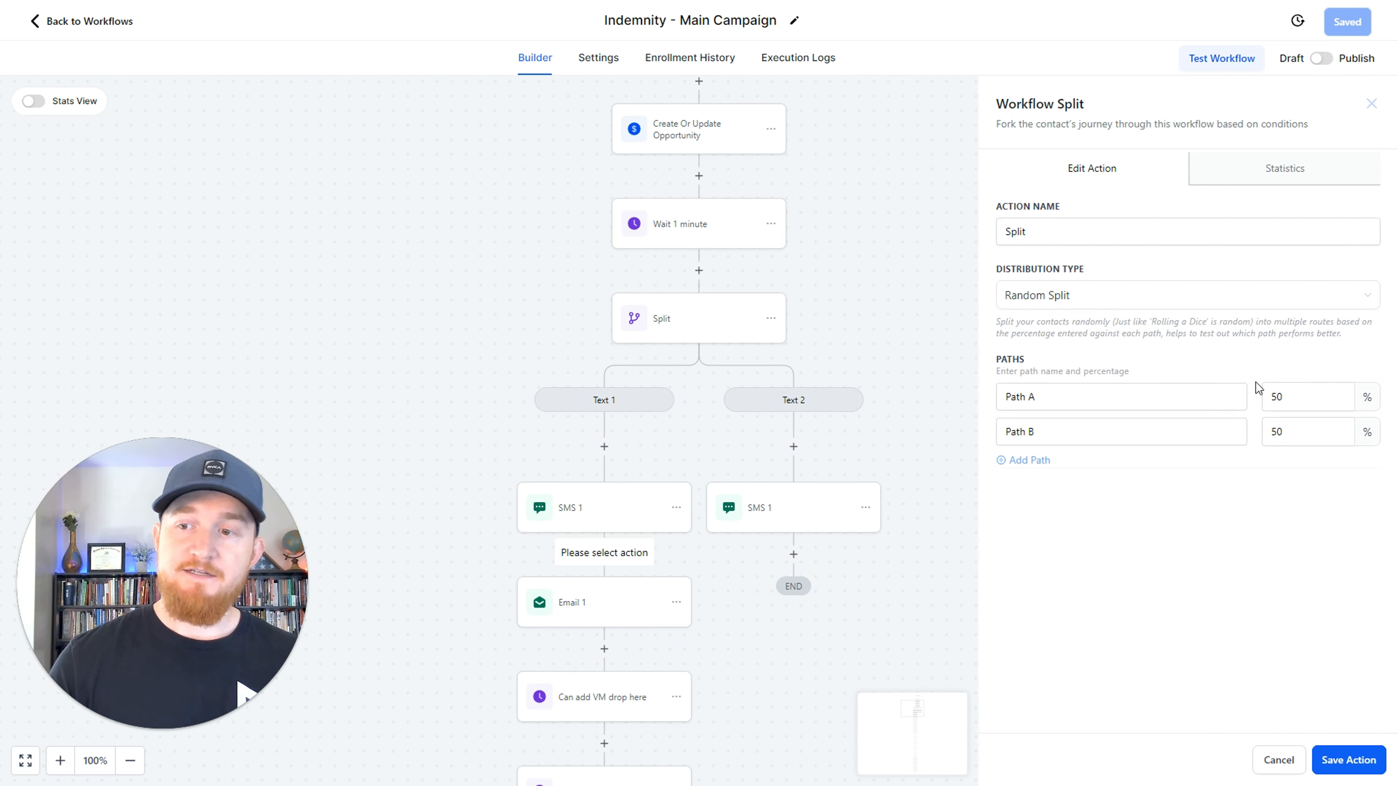
left_click(1346, 760)
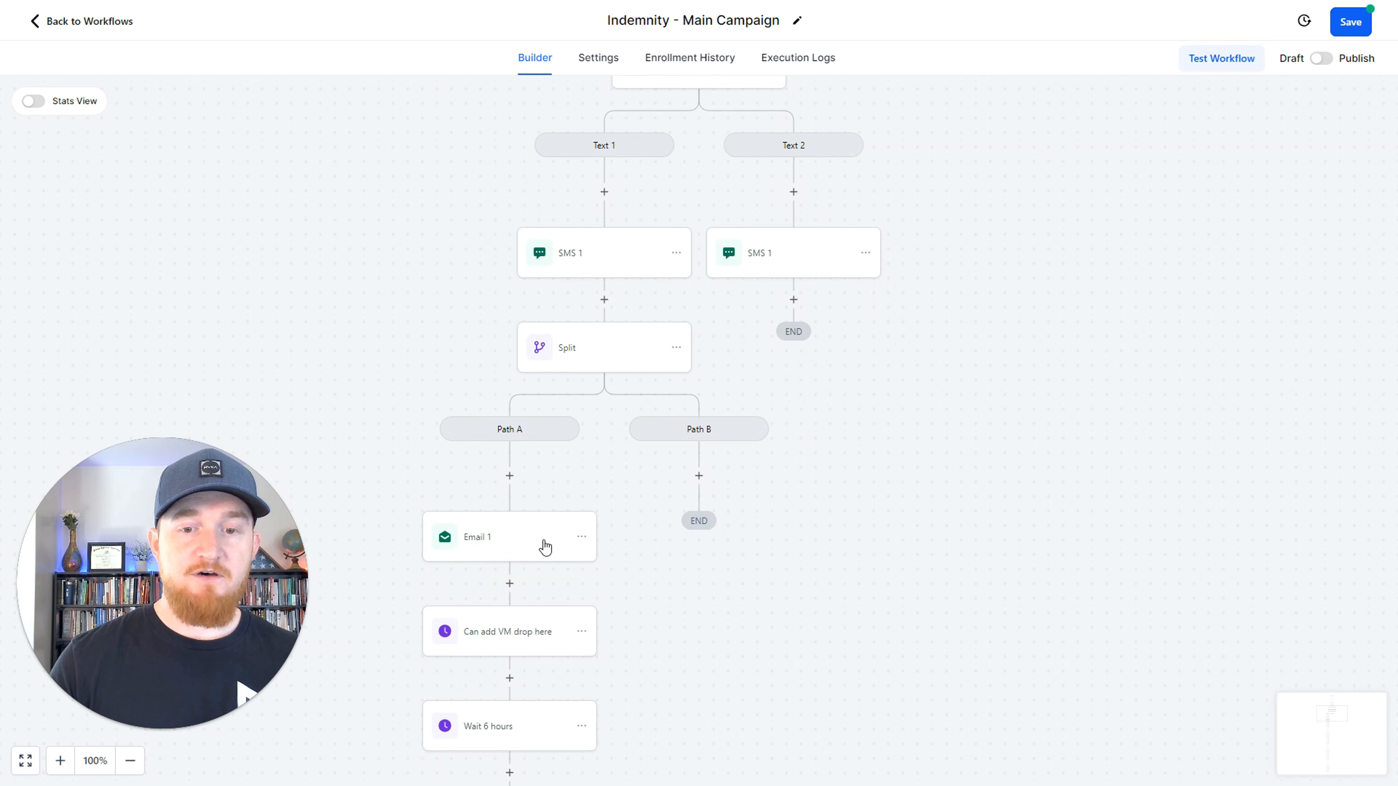
Add a Send Email action with subject "sdef" and message "sdf" to Path B, and save the action and the workflow.
left_click(699, 475)
type("email")
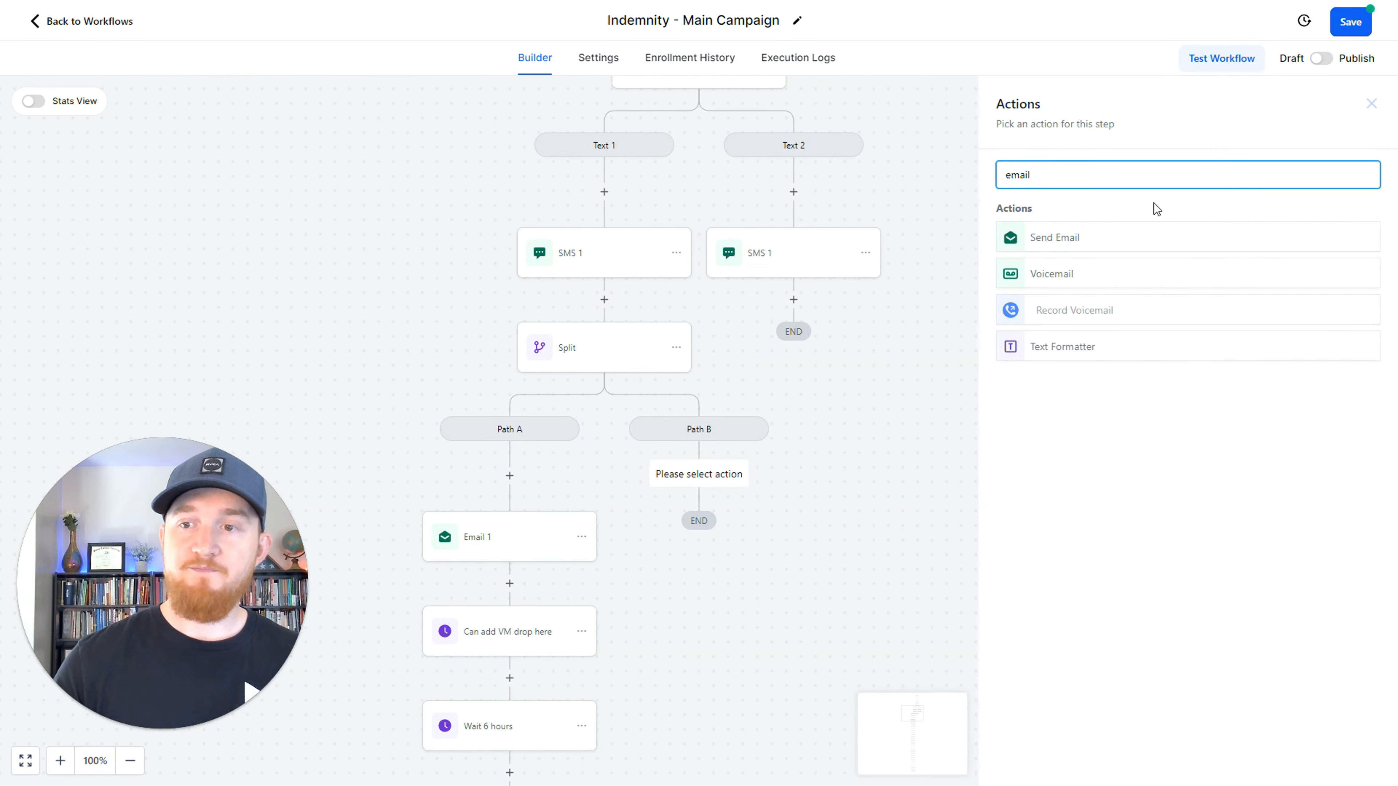
left_click(1063, 234)
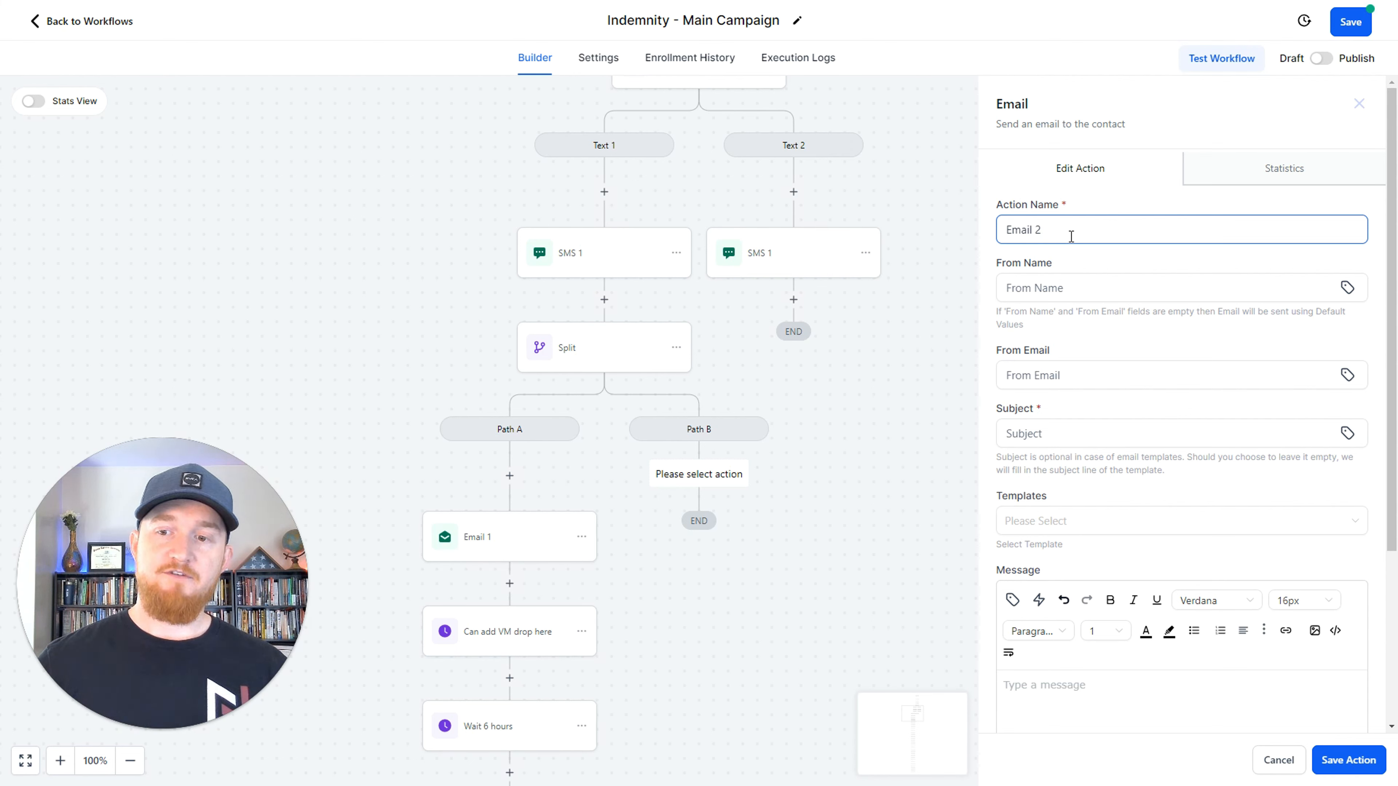
left_click(1040, 434)
type("sdef")
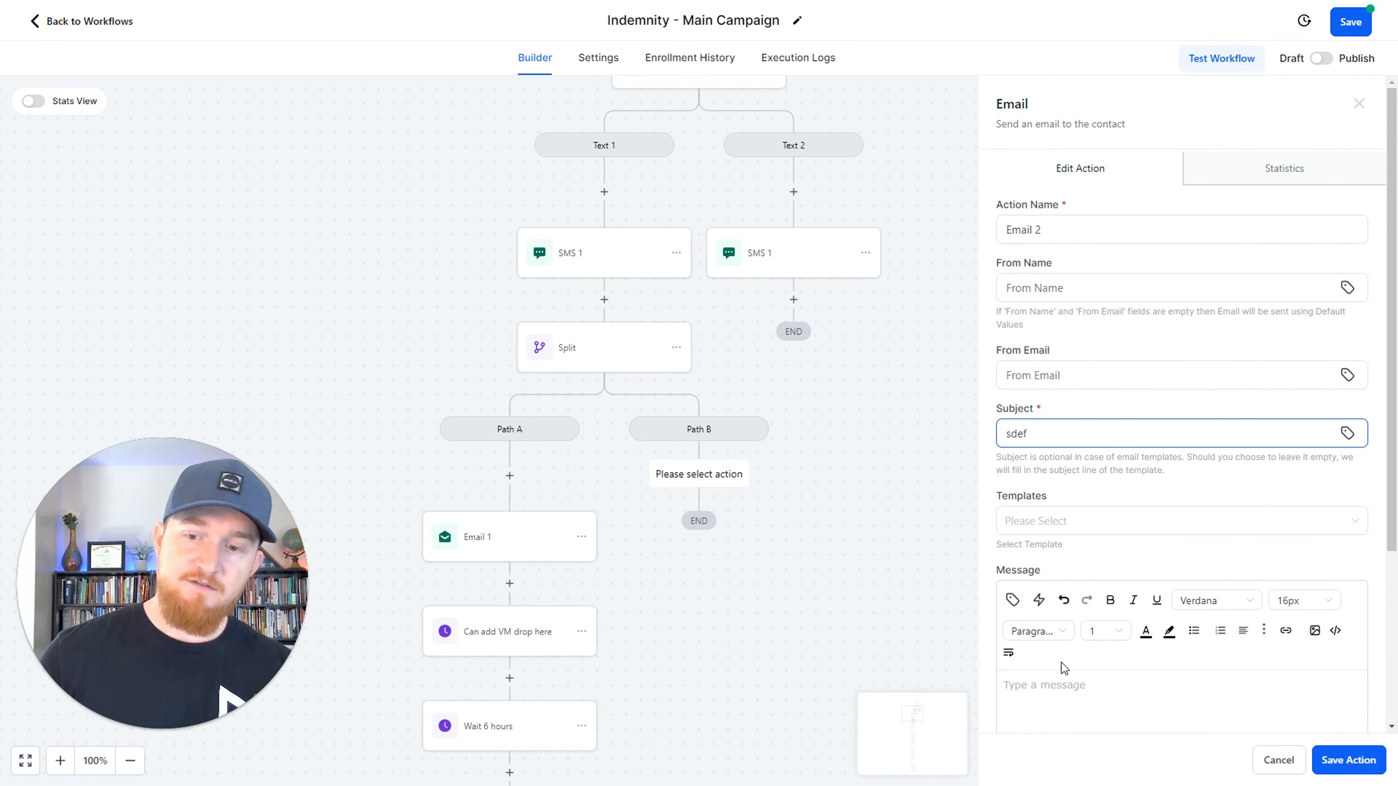
left_click(1061, 706)
type("sdf")
left_click(1348, 760)
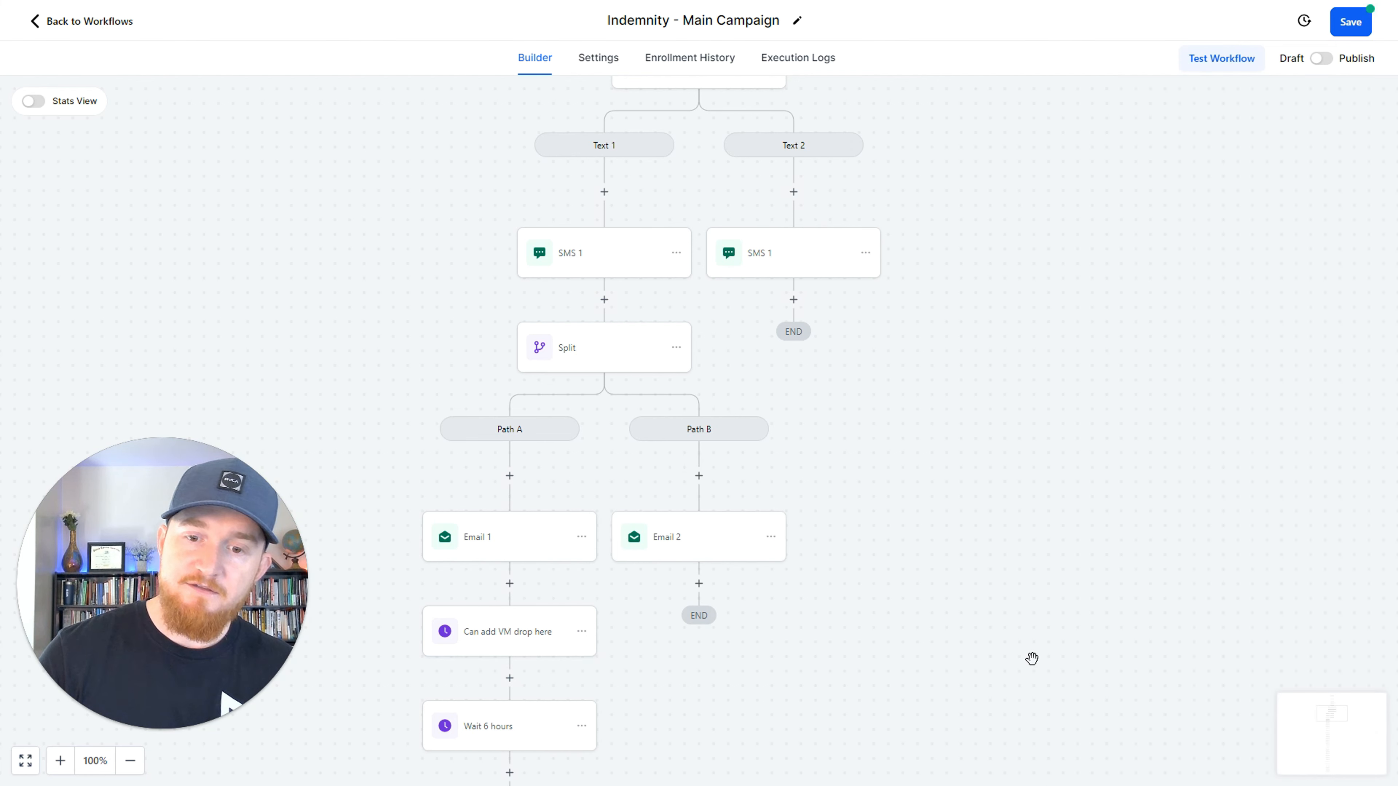
left_click(1350, 21)
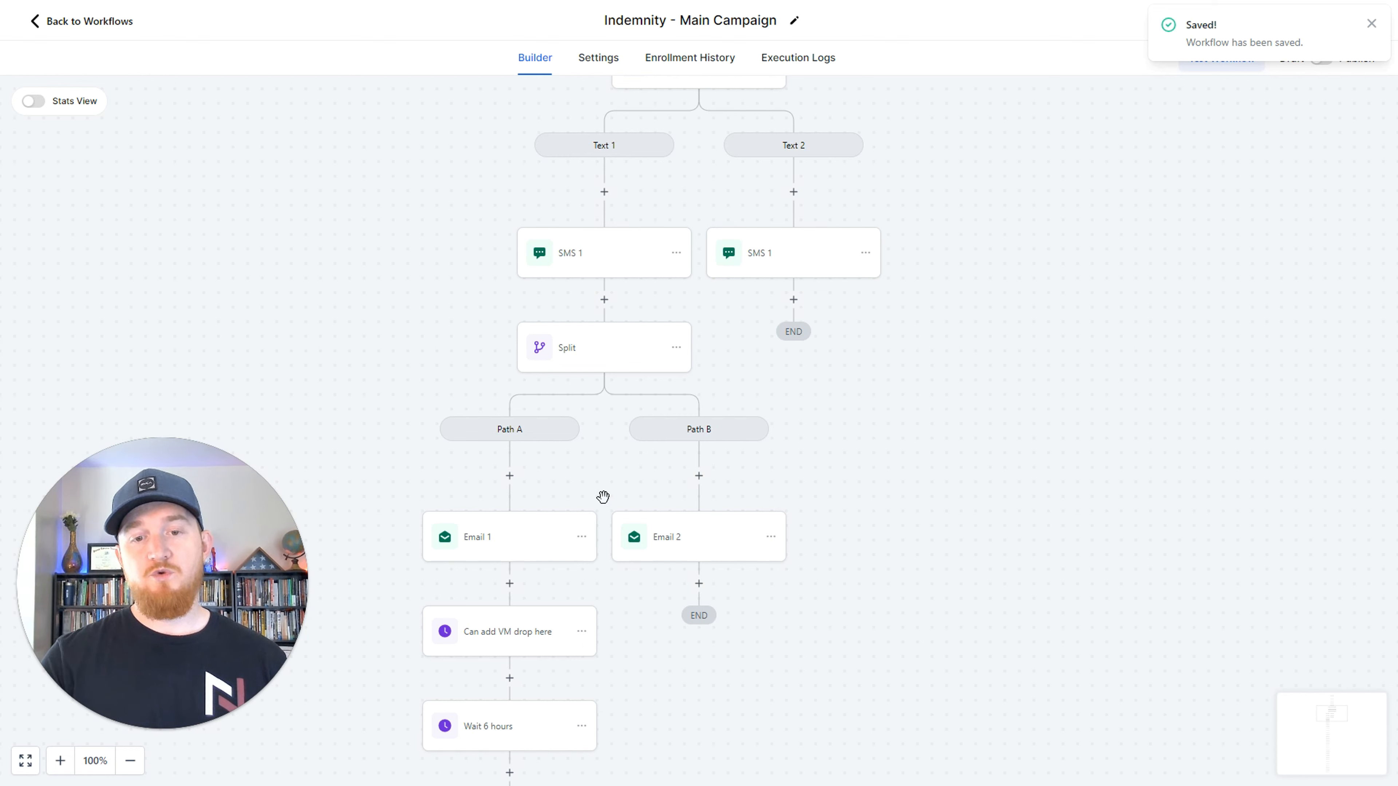
Switch on the workflow's statistics view and examine the figures for the split, SMS and email actions in each branch.
left_click(31, 105)
scroll(592, 411, "down", 3)
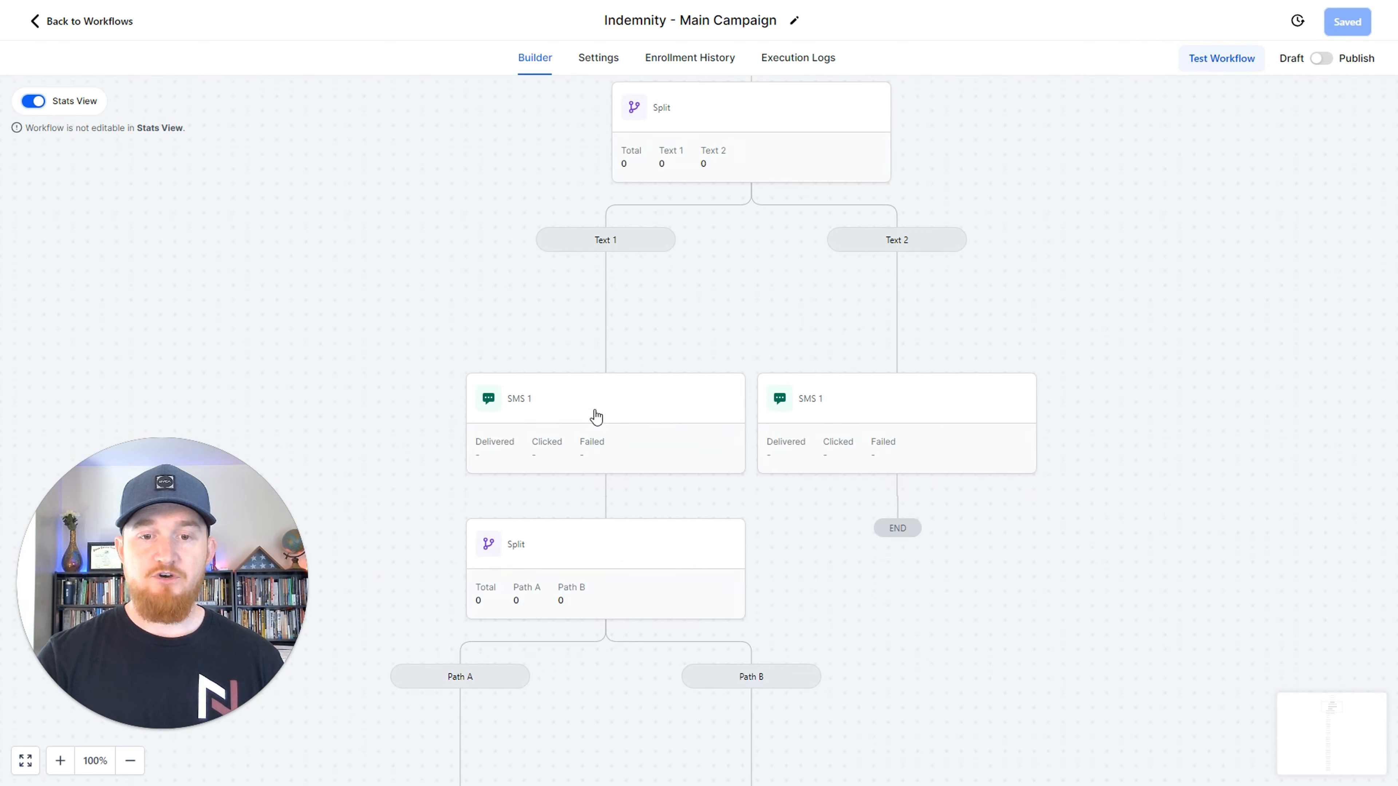
scroll(593, 408, "down", 1)
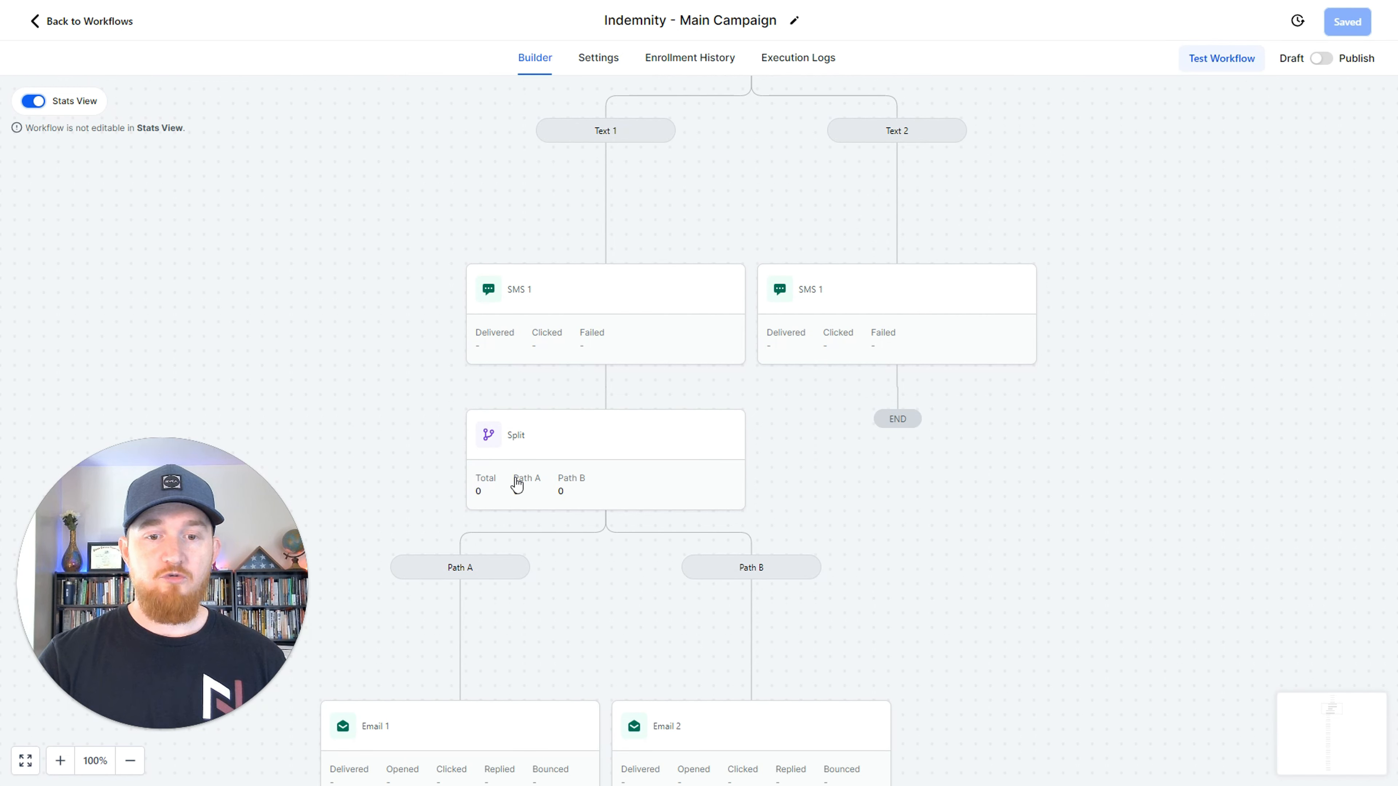
scroll(577, 474, "down", 5)
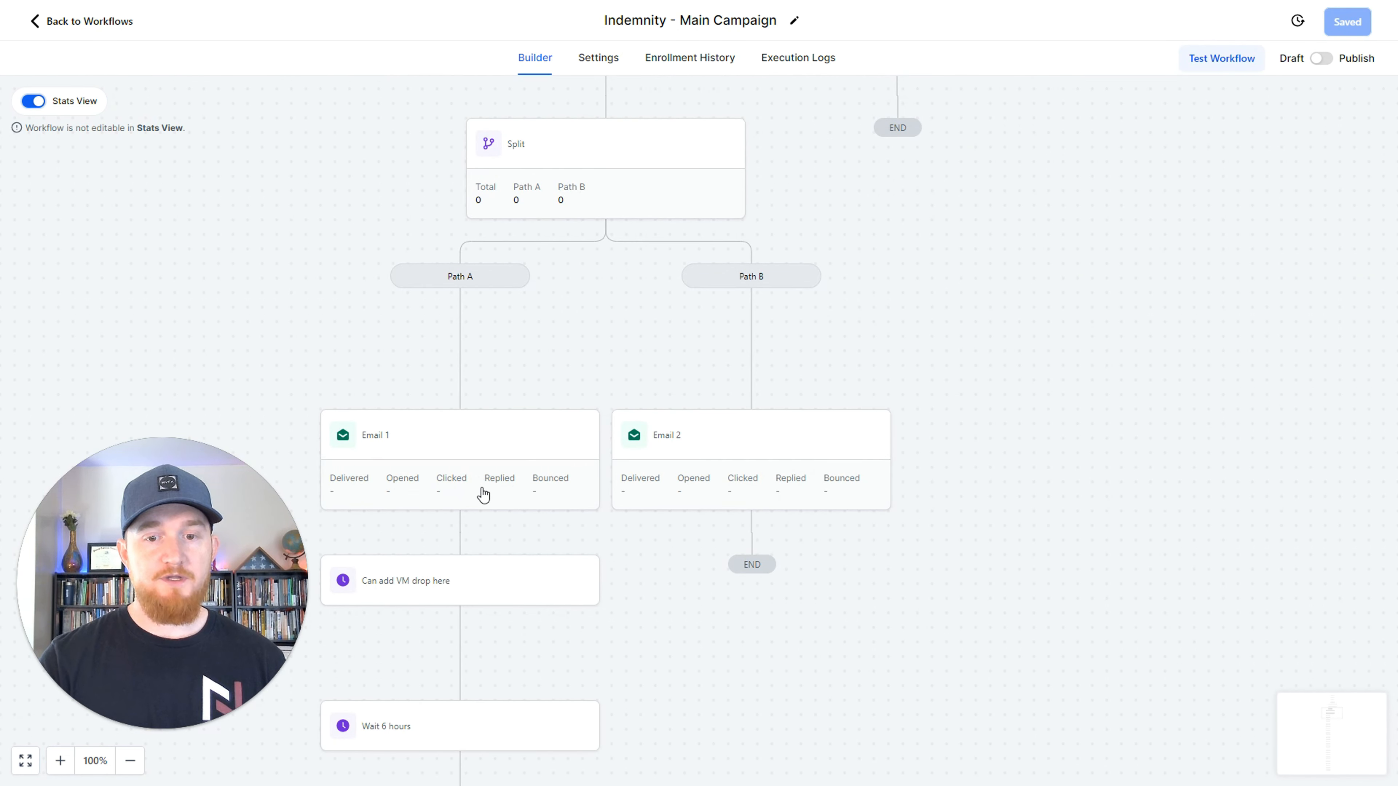
scroll(495, 496, "down", 3)
scroll(528, 449, "up", 3)
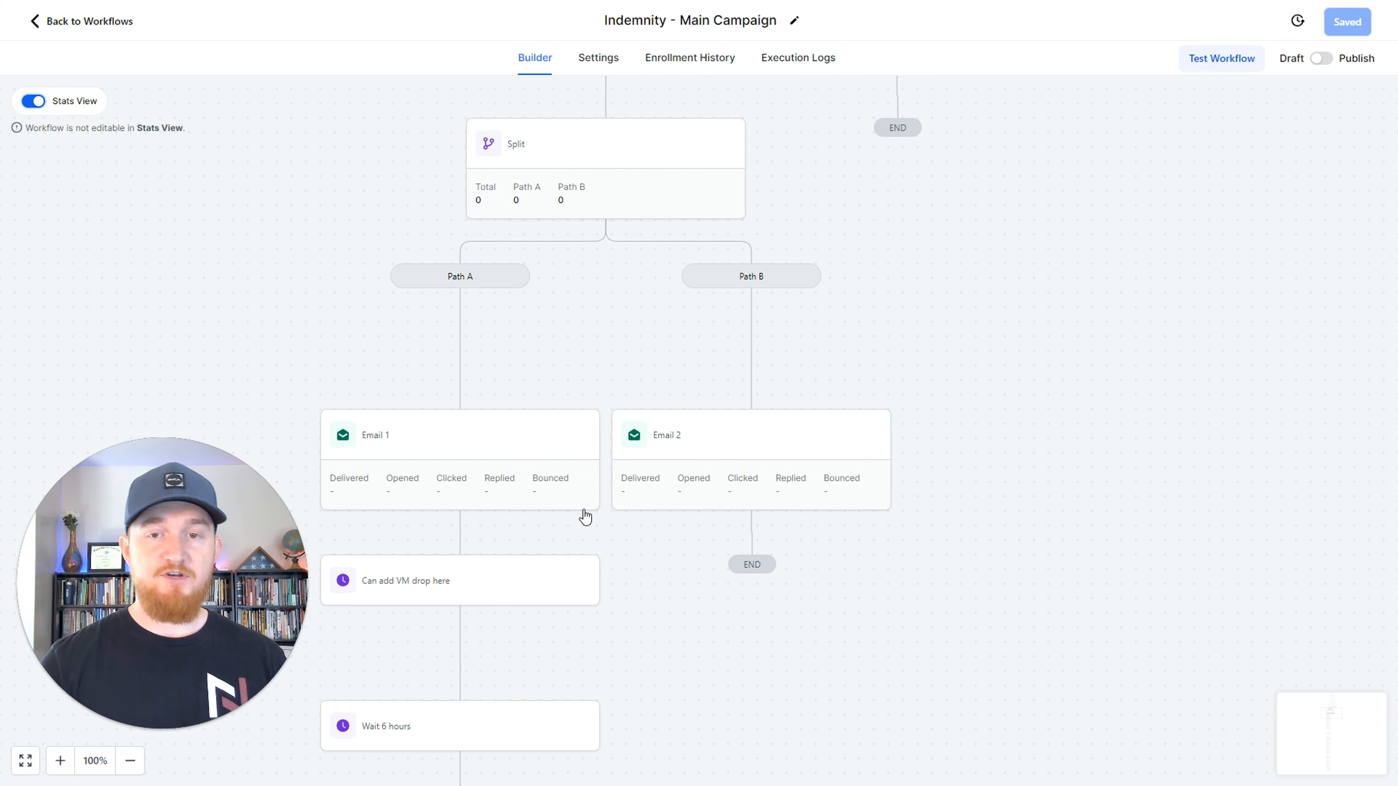
scroll(586, 512, "up", 3)
scroll(586, 509, "up", 2)
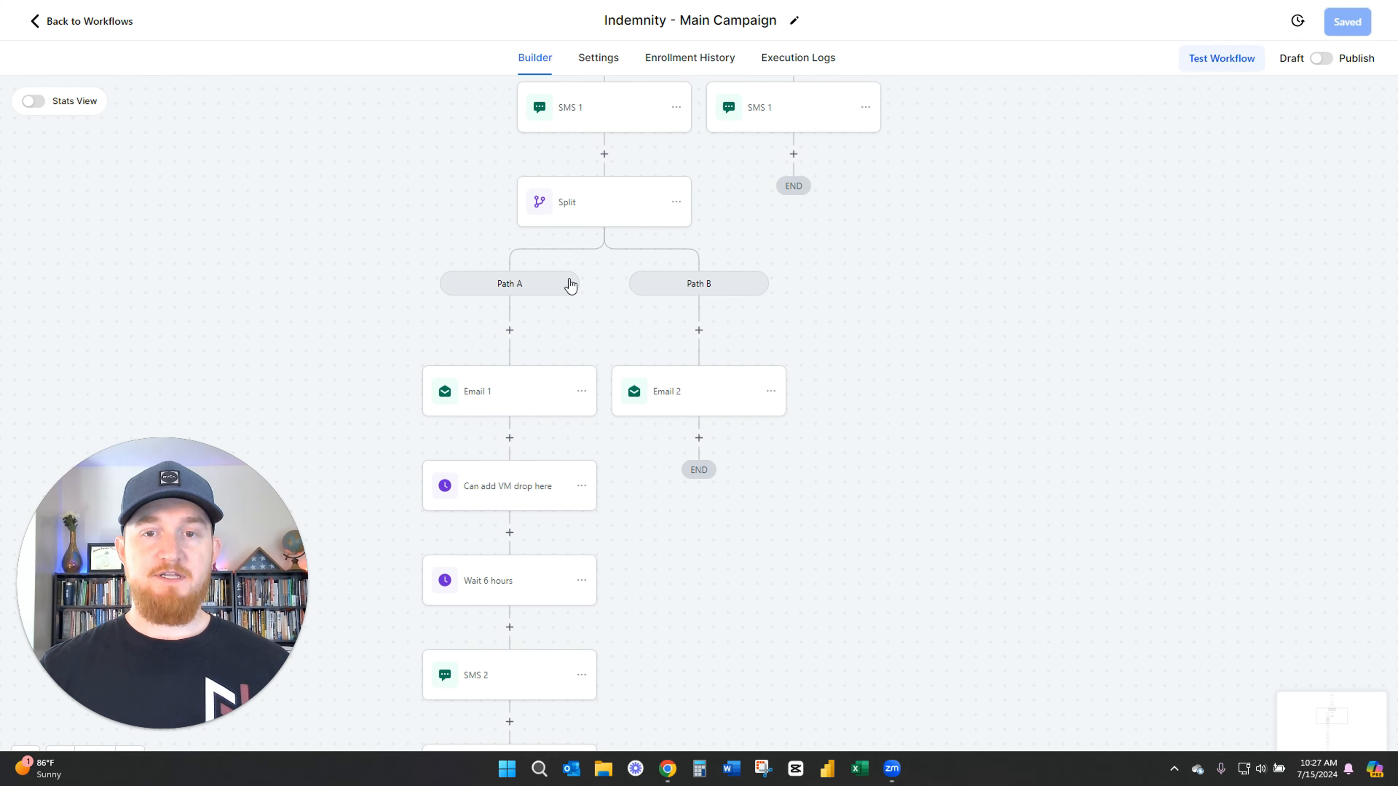
Delete the nested split below SMS 1 in the Text 1 branch together with all of its branches.
scroll(814, 309, "up", 3)
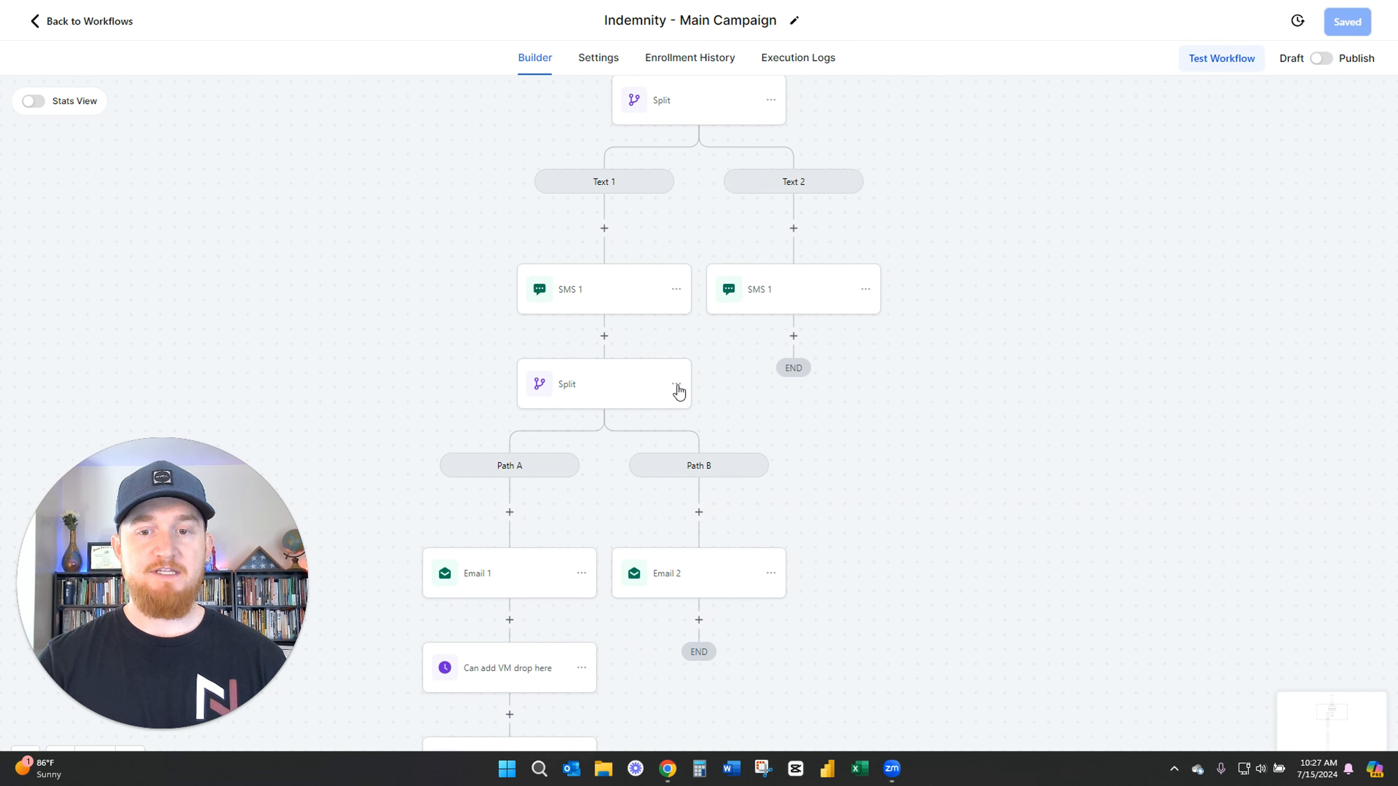
scroll(677, 390, "down", 3)
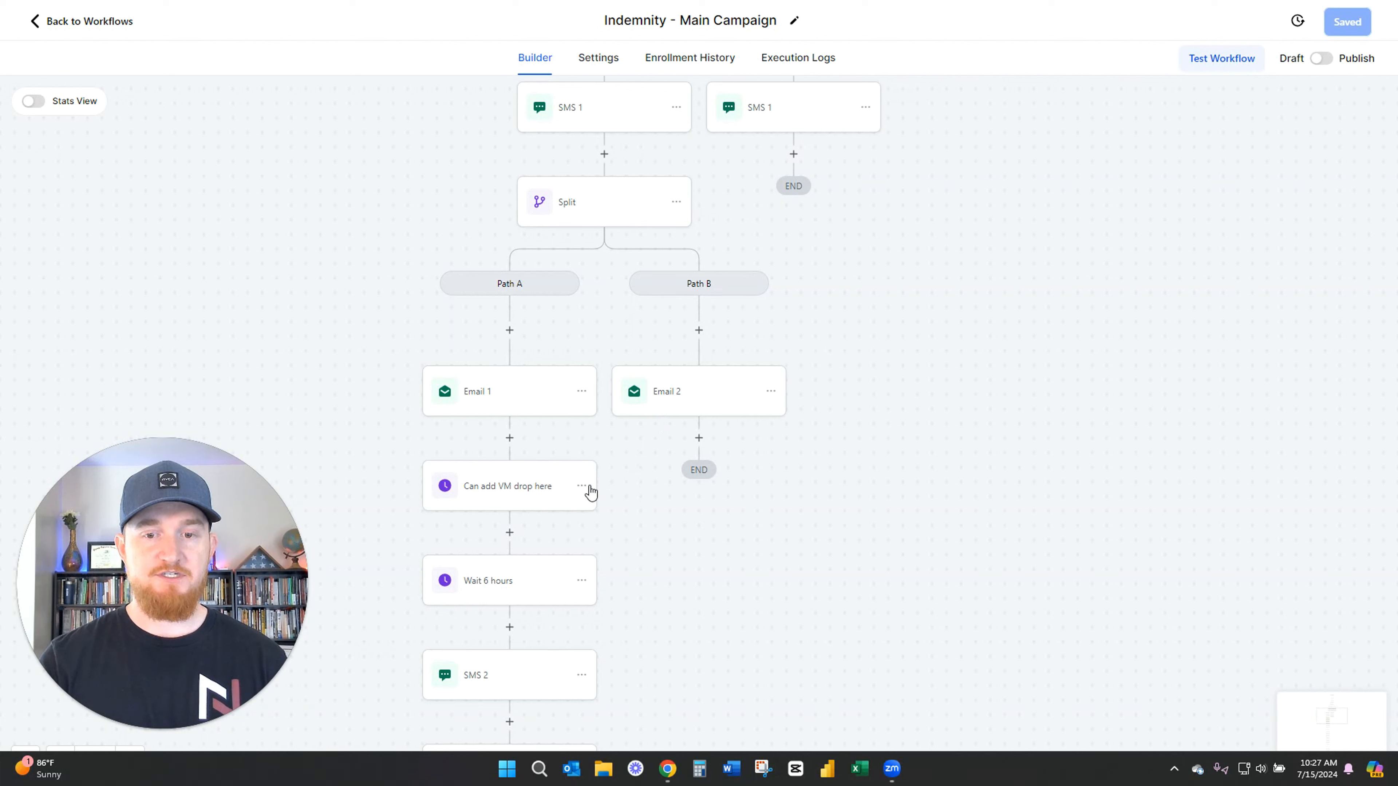
left_click(676, 201)
left_click(674, 203)
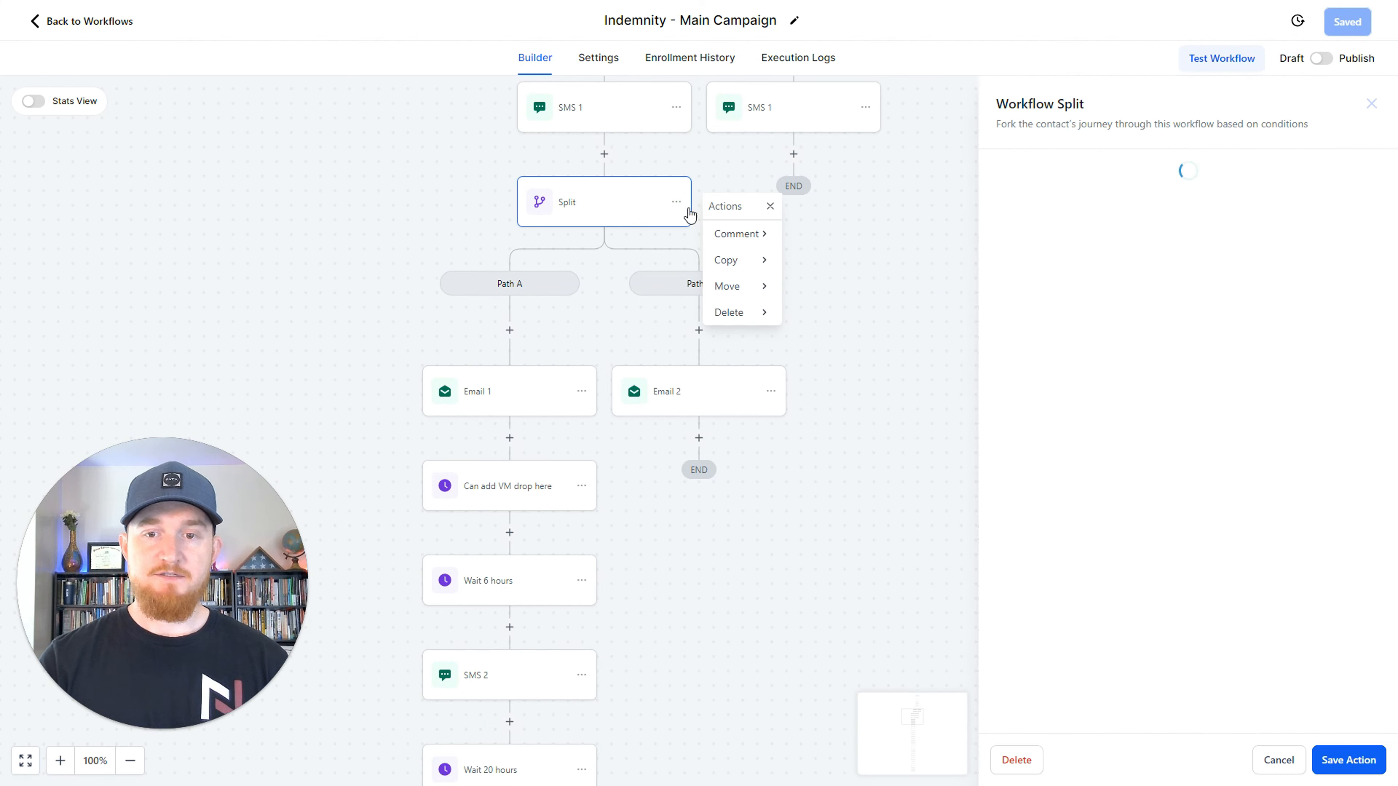
left_click(735, 322)
left_click(819, 242)
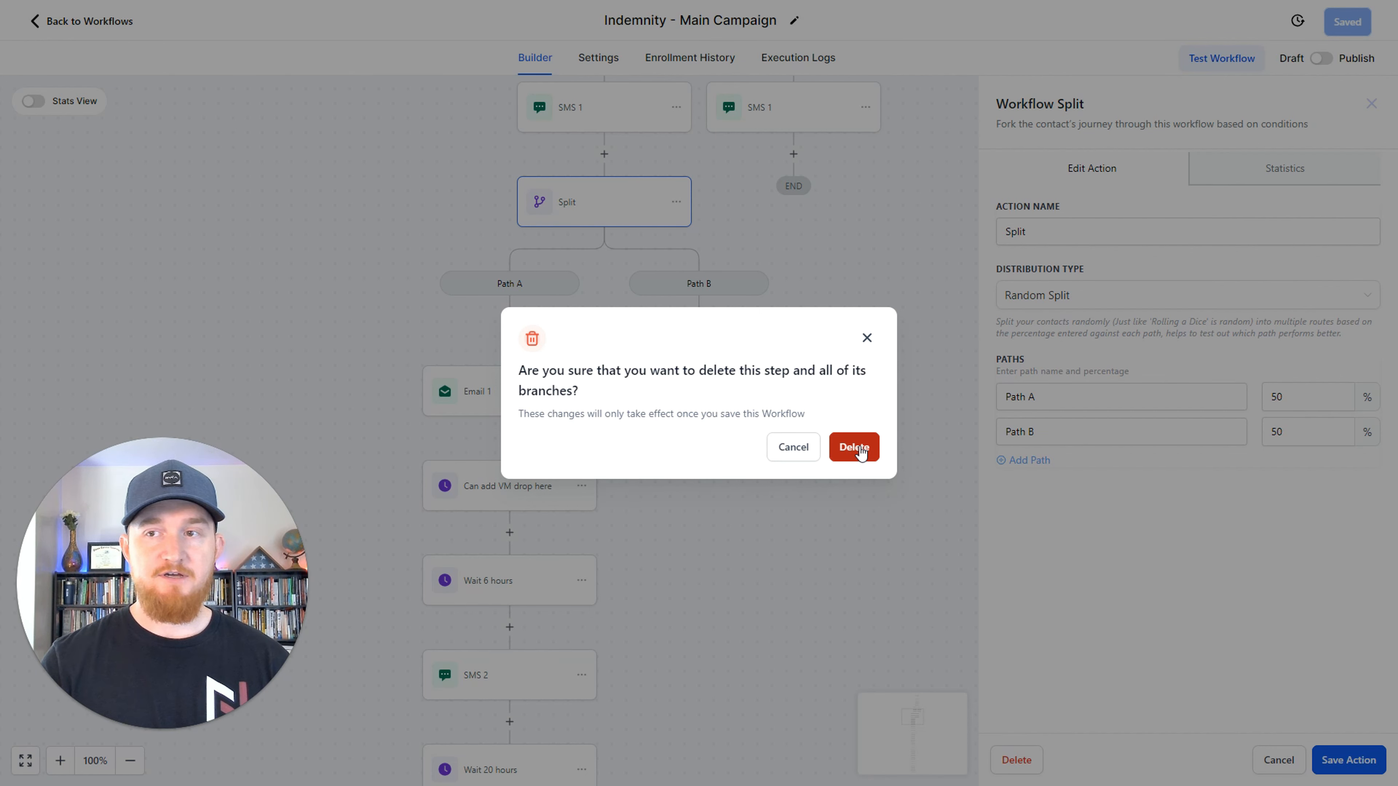
left_click(860, 450)
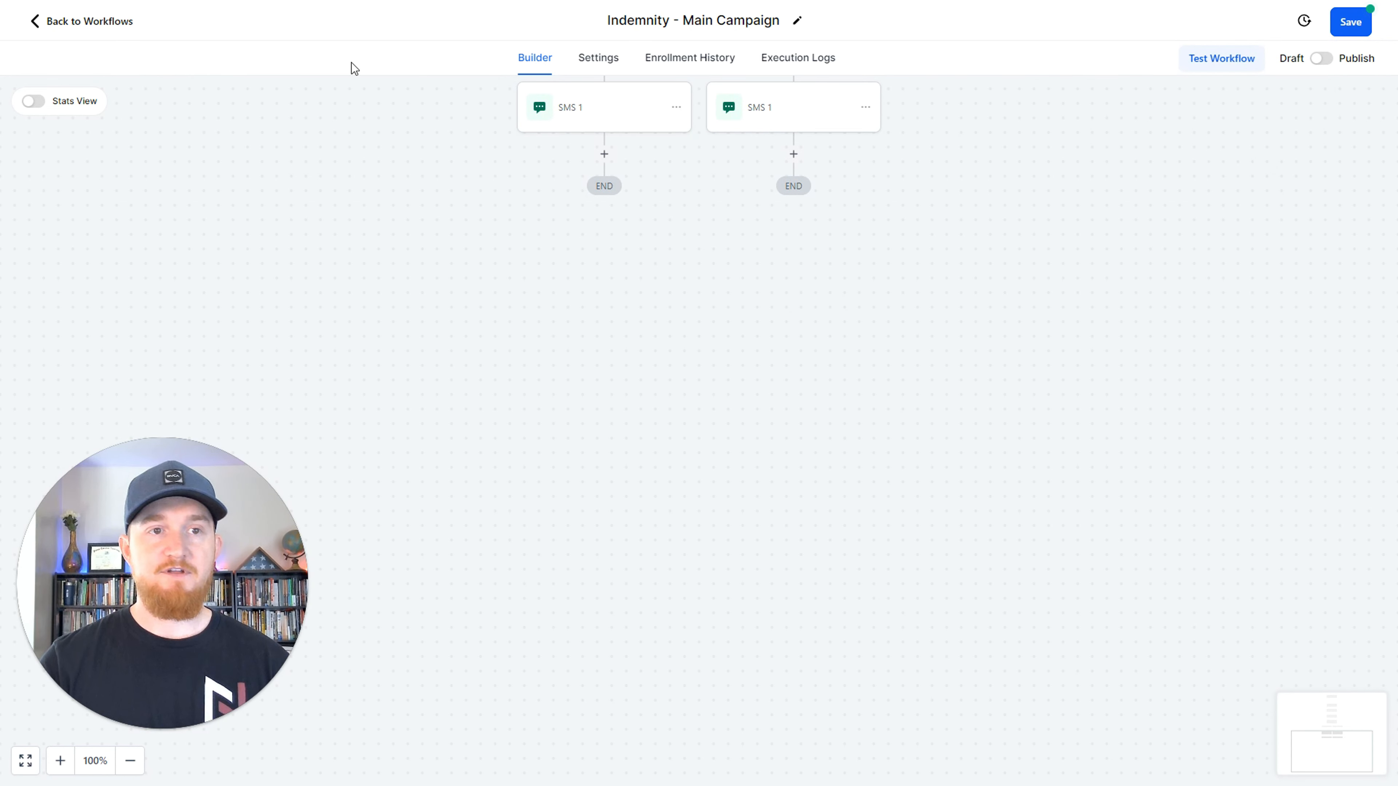
Leave the workflow without saving the deletion and reopen Indemnity - Main Campaign.
left_click(65, 19)
left_click(834, 438)
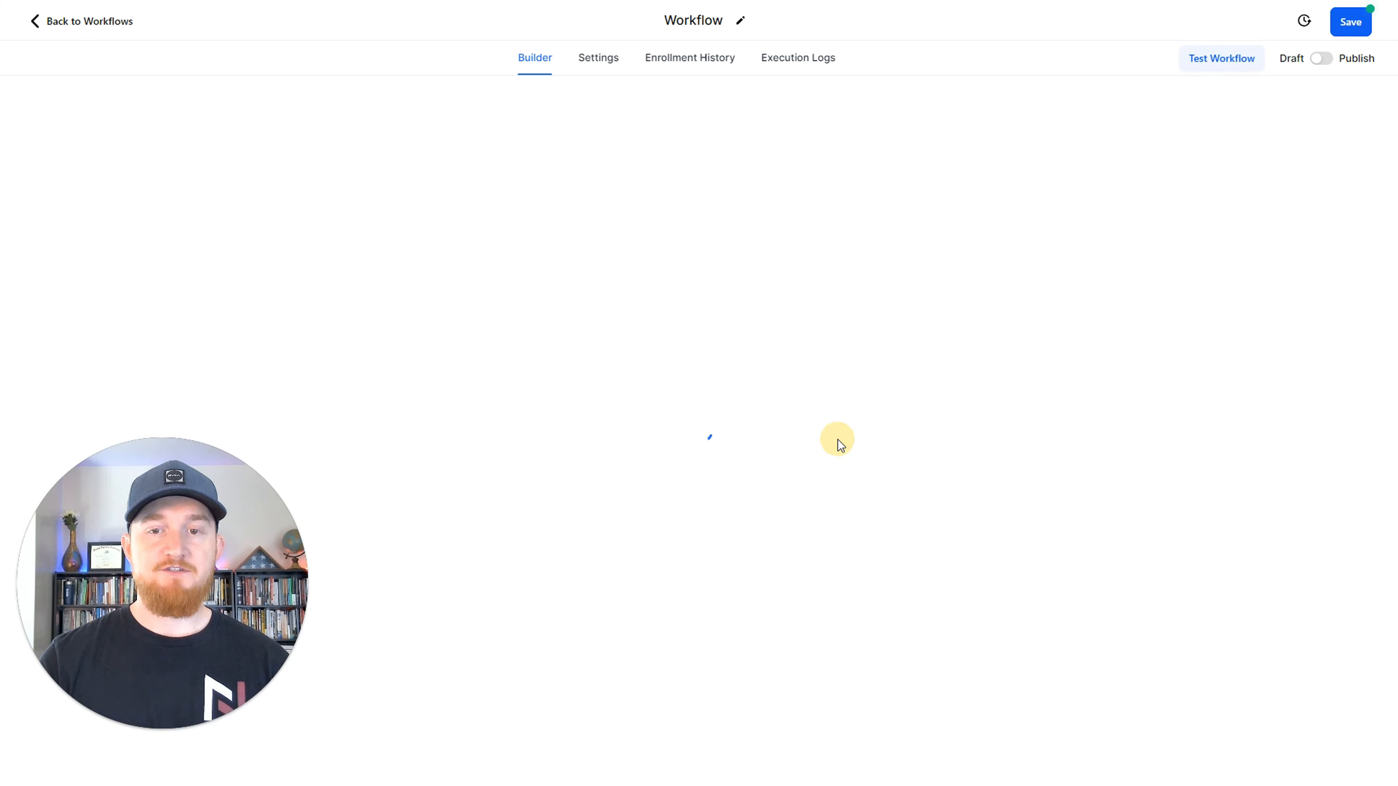
left_click(423, 329)
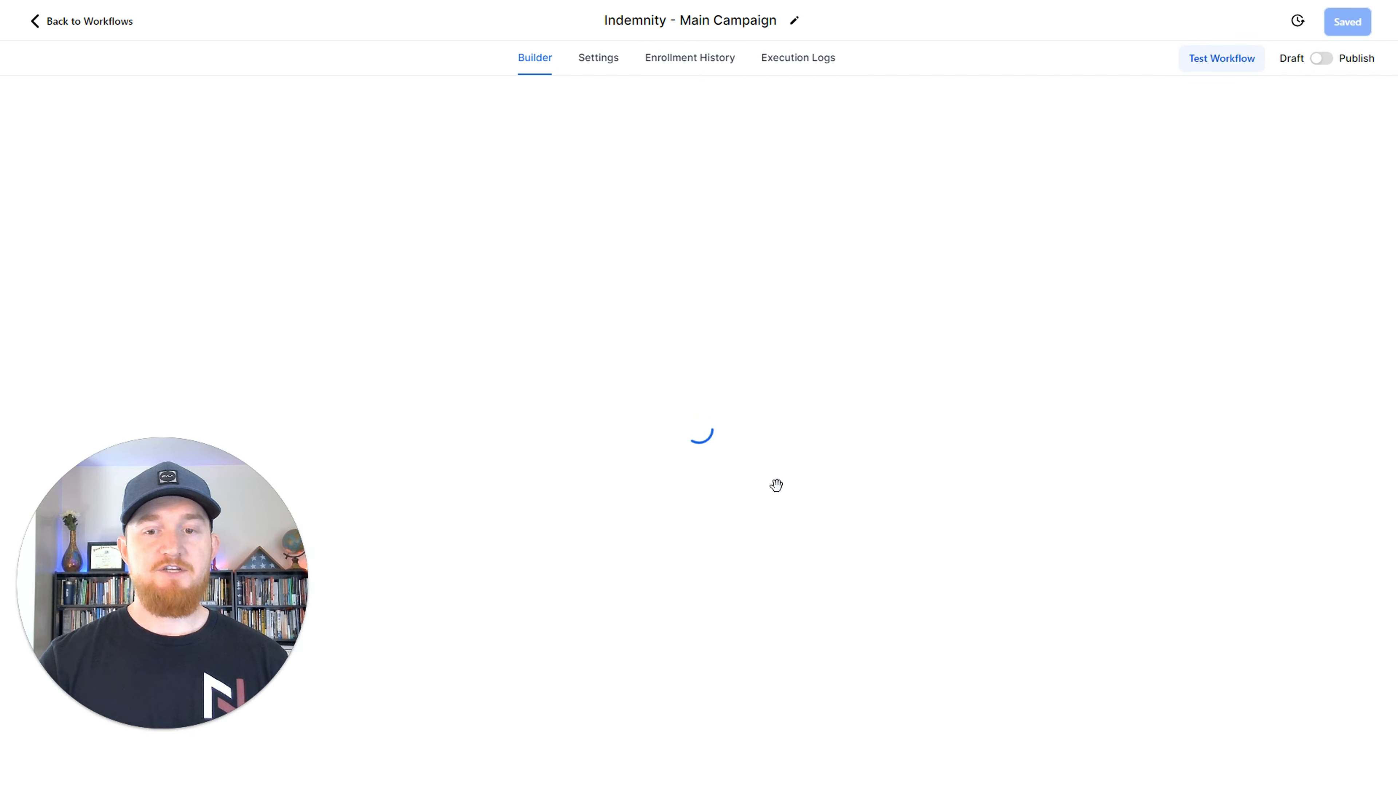
Copy all actions from Email 1 in Path A onward to the main path directly after the Wait 1 minute step.
scroll(778, 484, "down", 10)
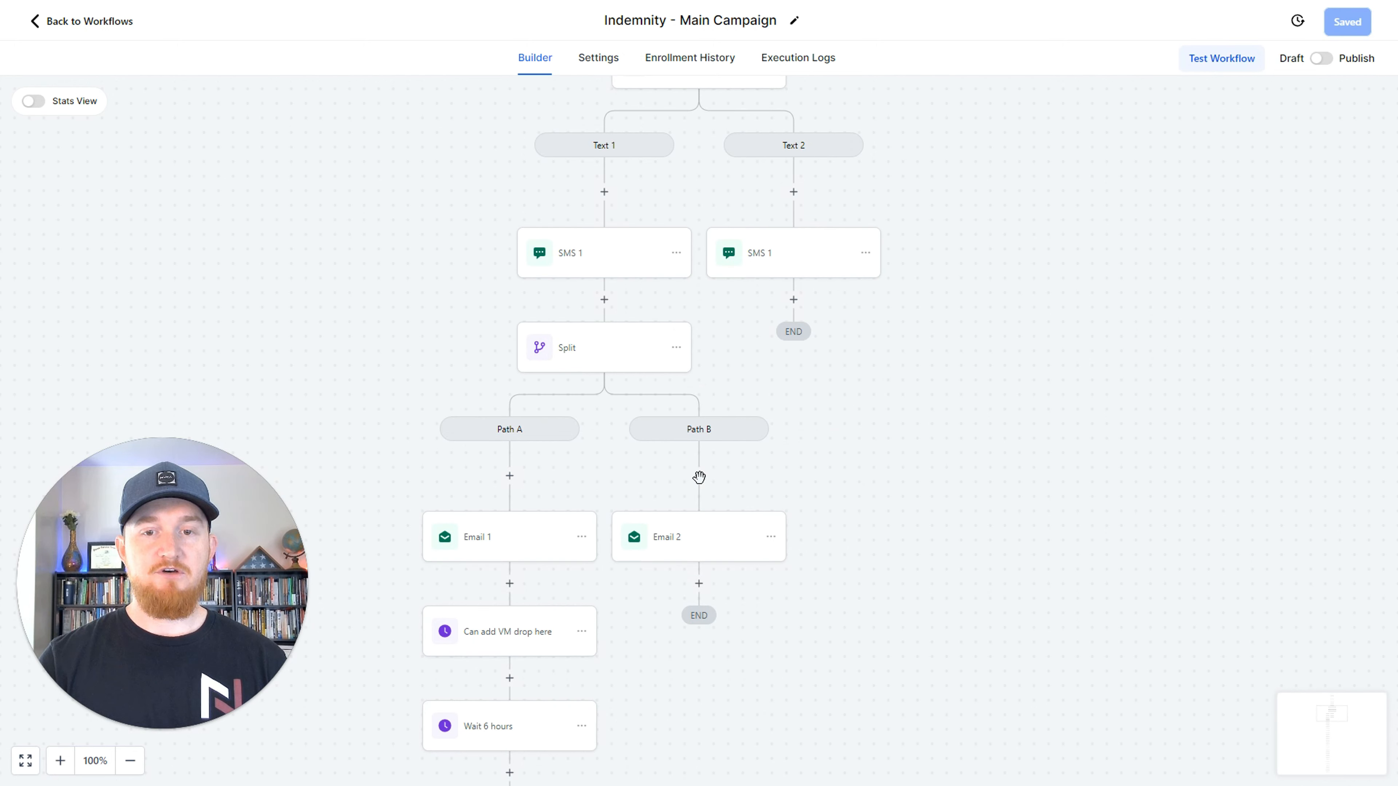
scroll(580, 531, "down", 1)
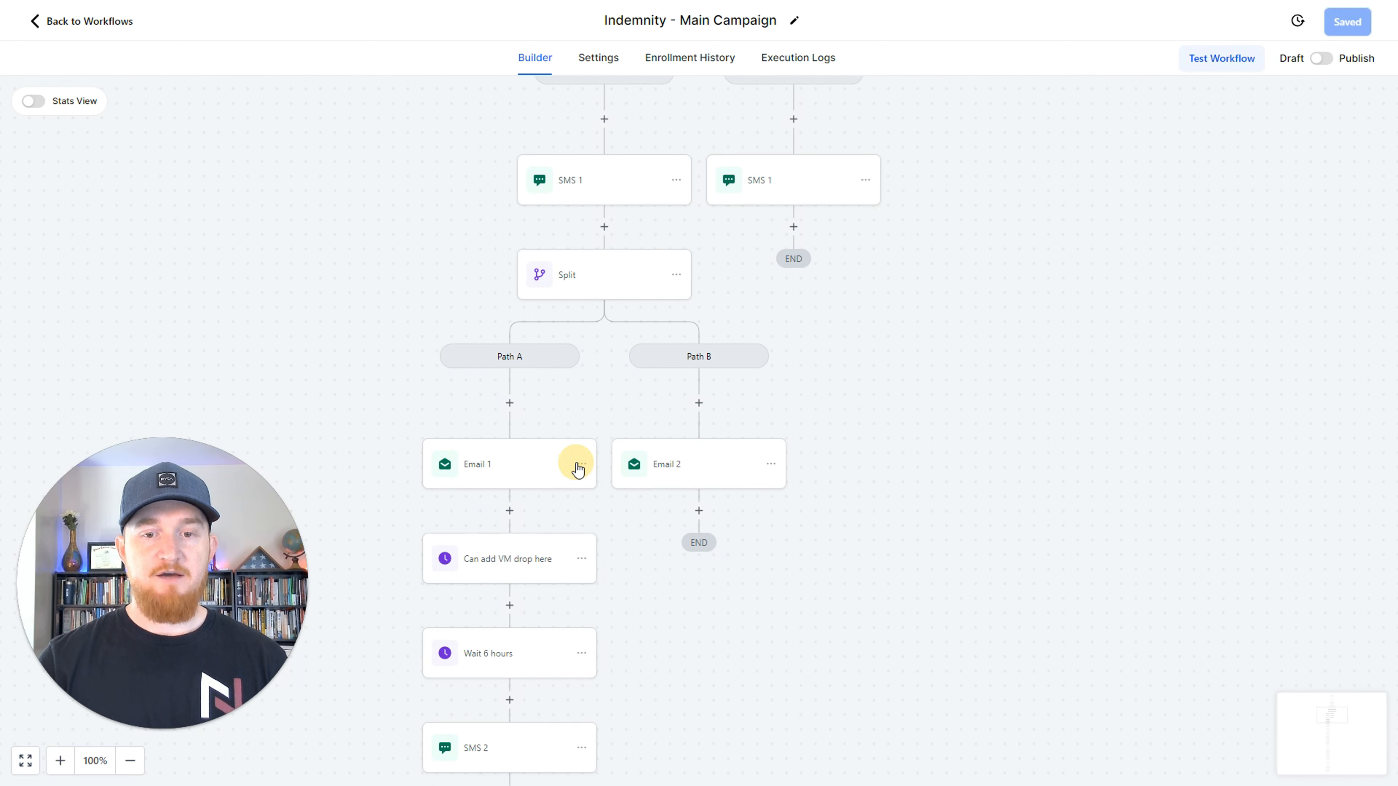
left_click(581, 465)
left_click(651, 522)
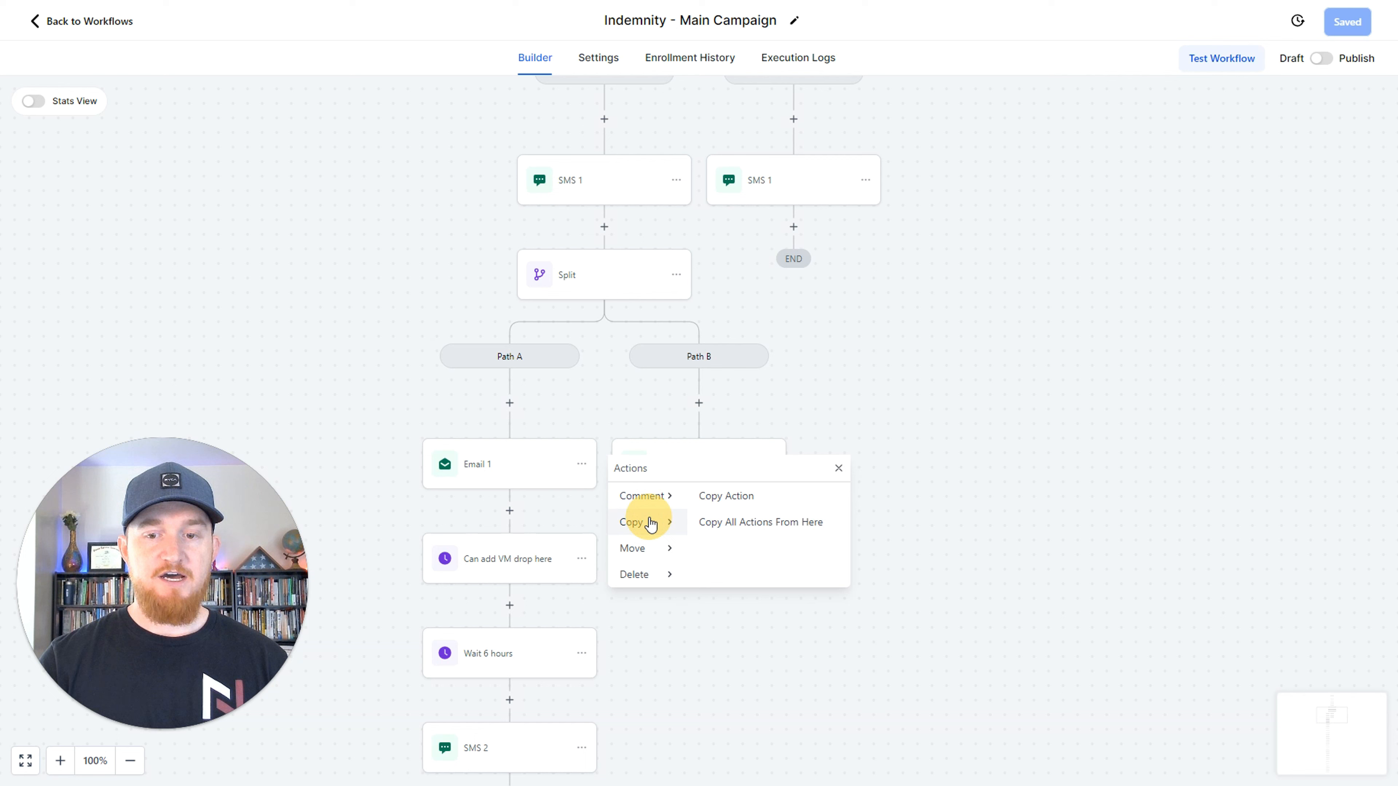
left_click(751, 530)
scroll(840, 487, "up", 5)
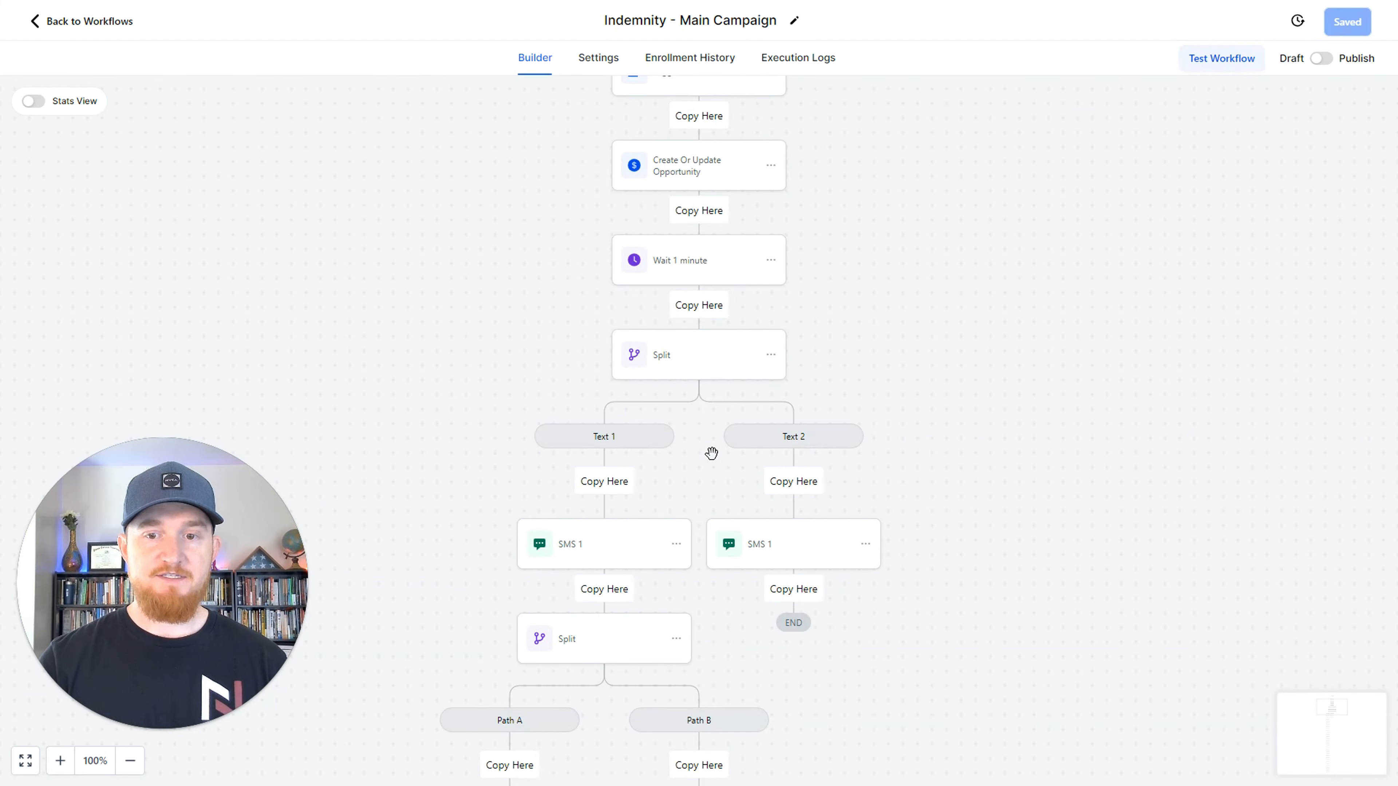
left_click(706, 312)
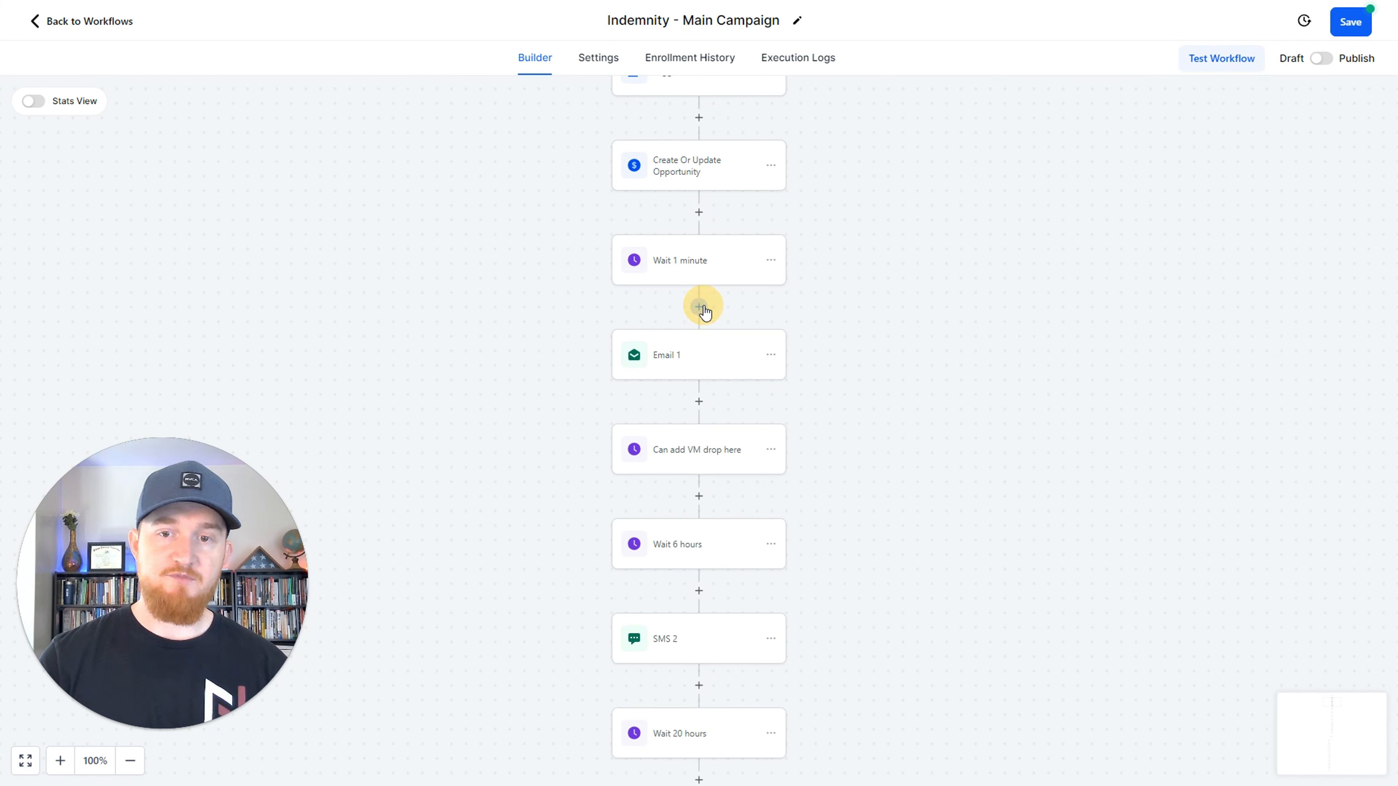
Delete the Text 1/Text 2 split below Recurring Email 2 with all its branches, and save the workflow.
scroll(785, 368, "down", 10)
scroll(819, 391, "down", 20)
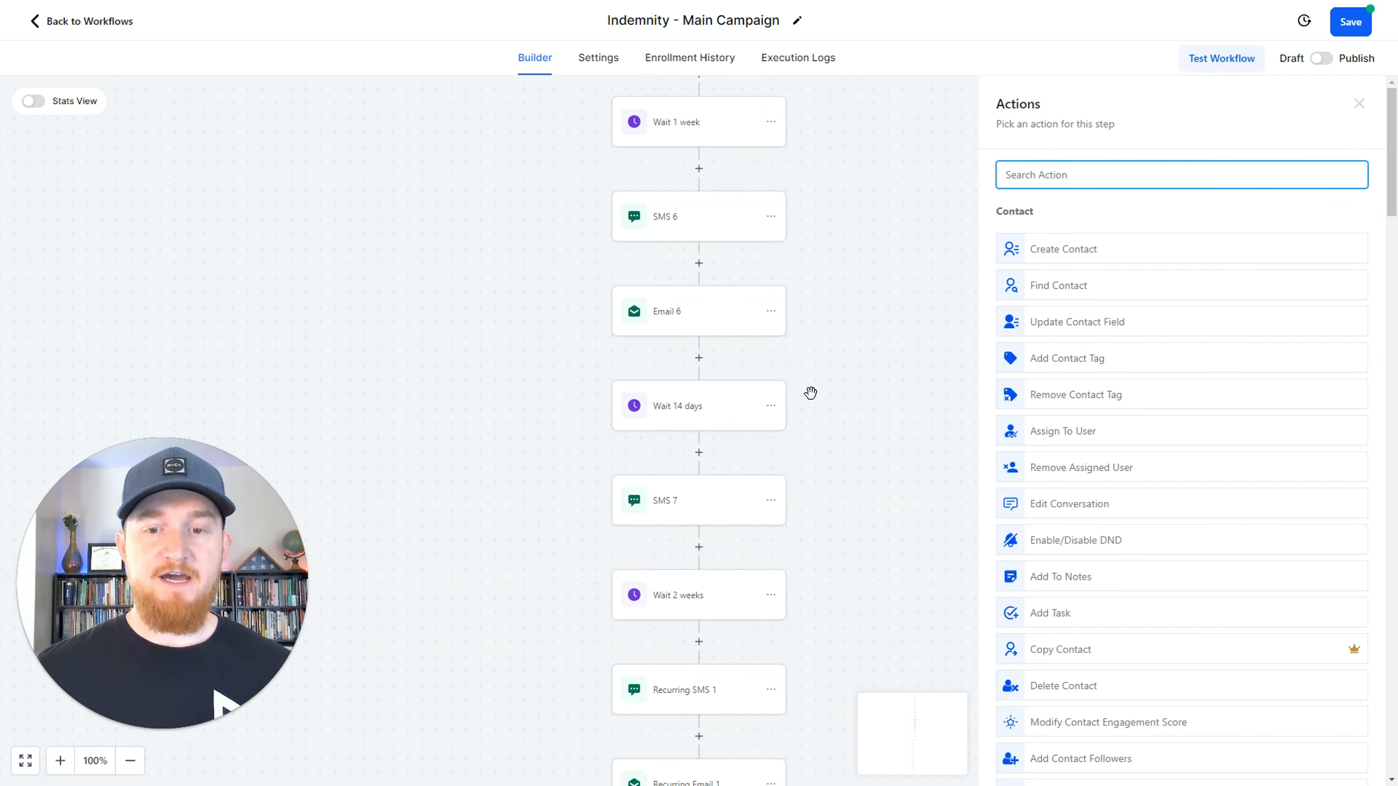
left_click(771, 289)
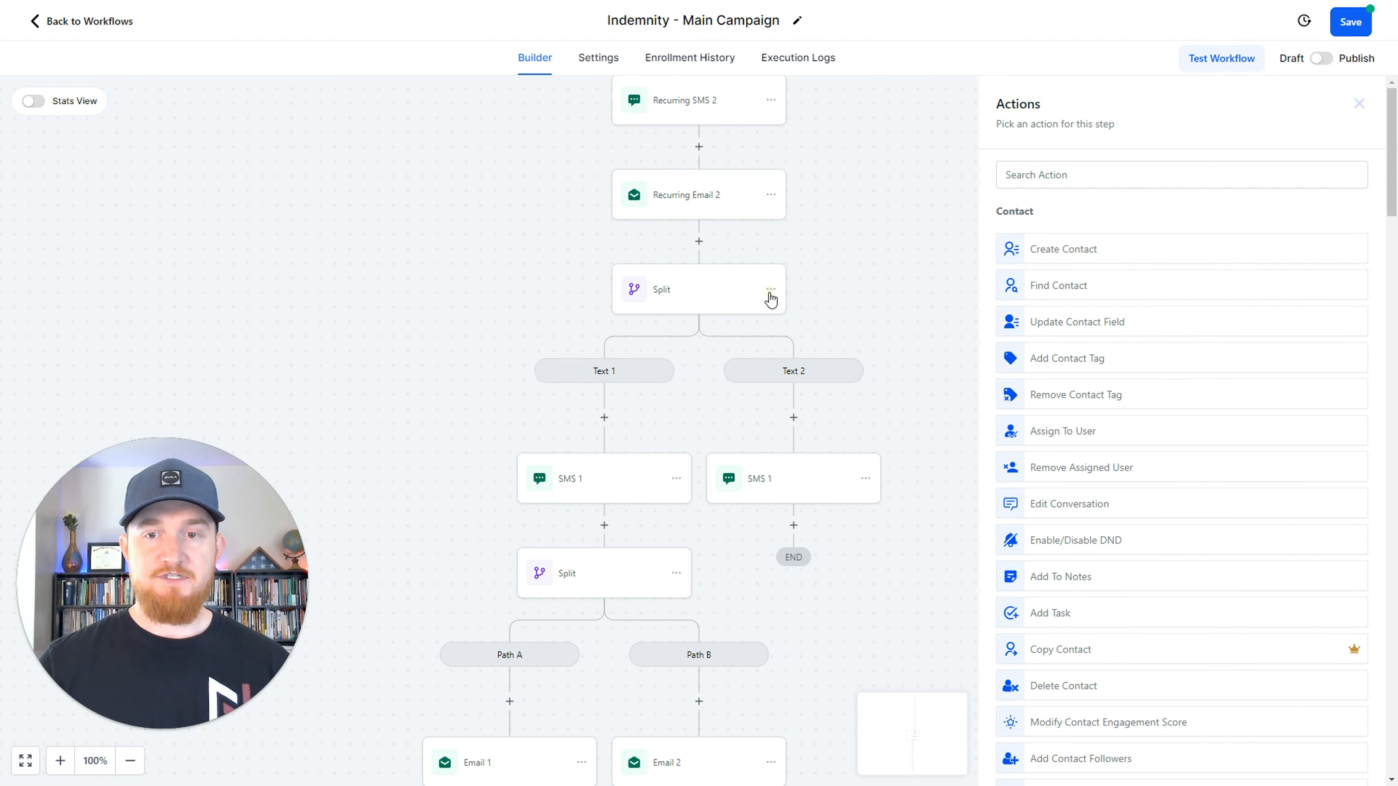
left_click(830, 409)
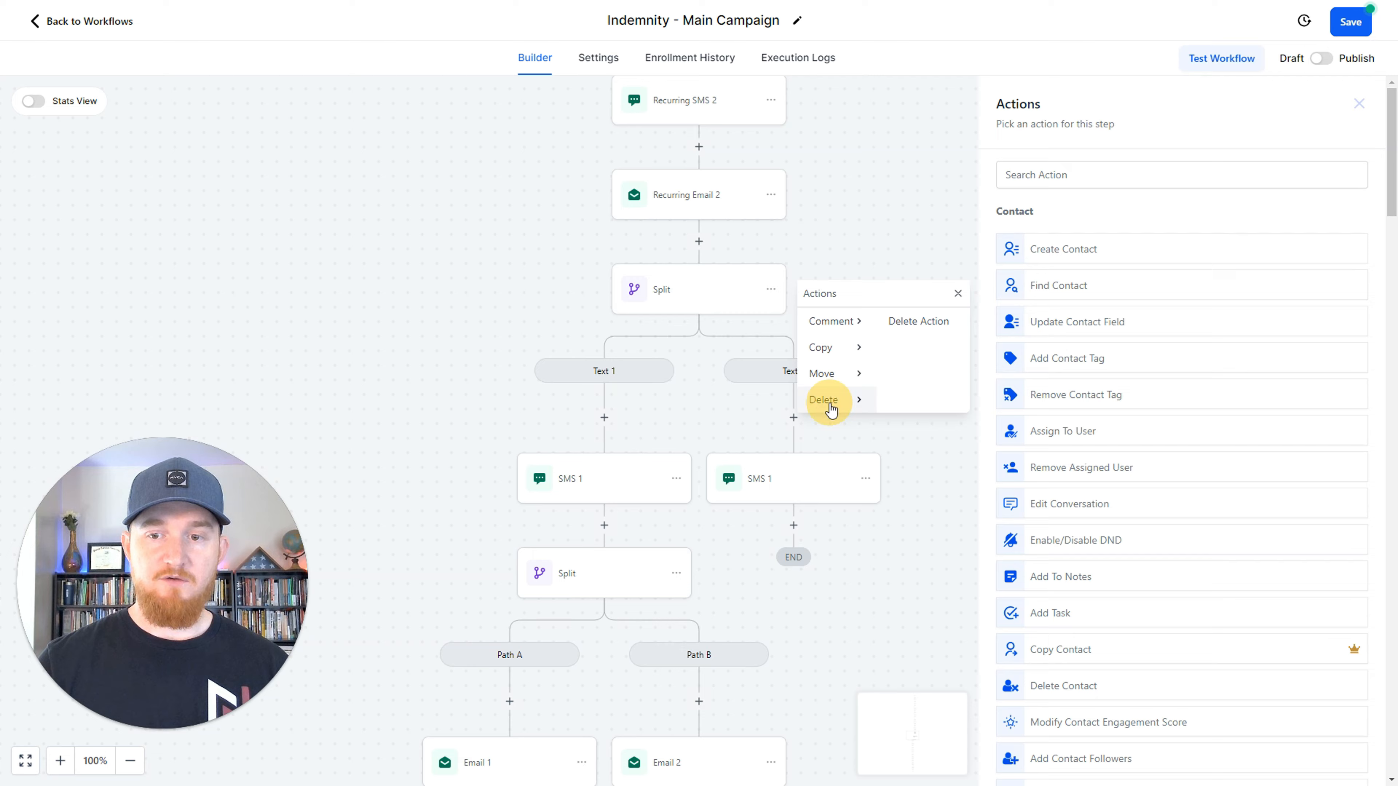
left_click(909, 321)
left_click(843, 447)
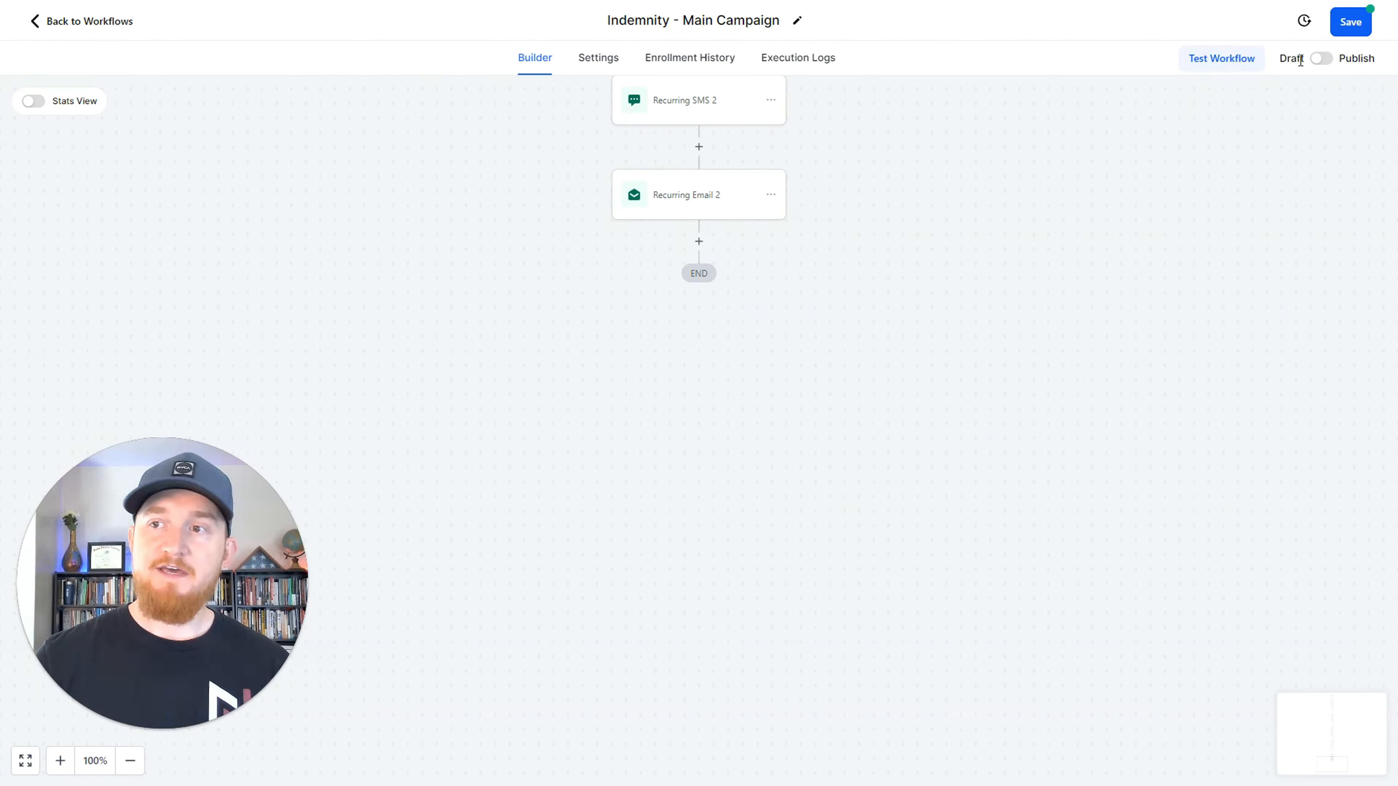
scroll(858, 287, "up", 20)
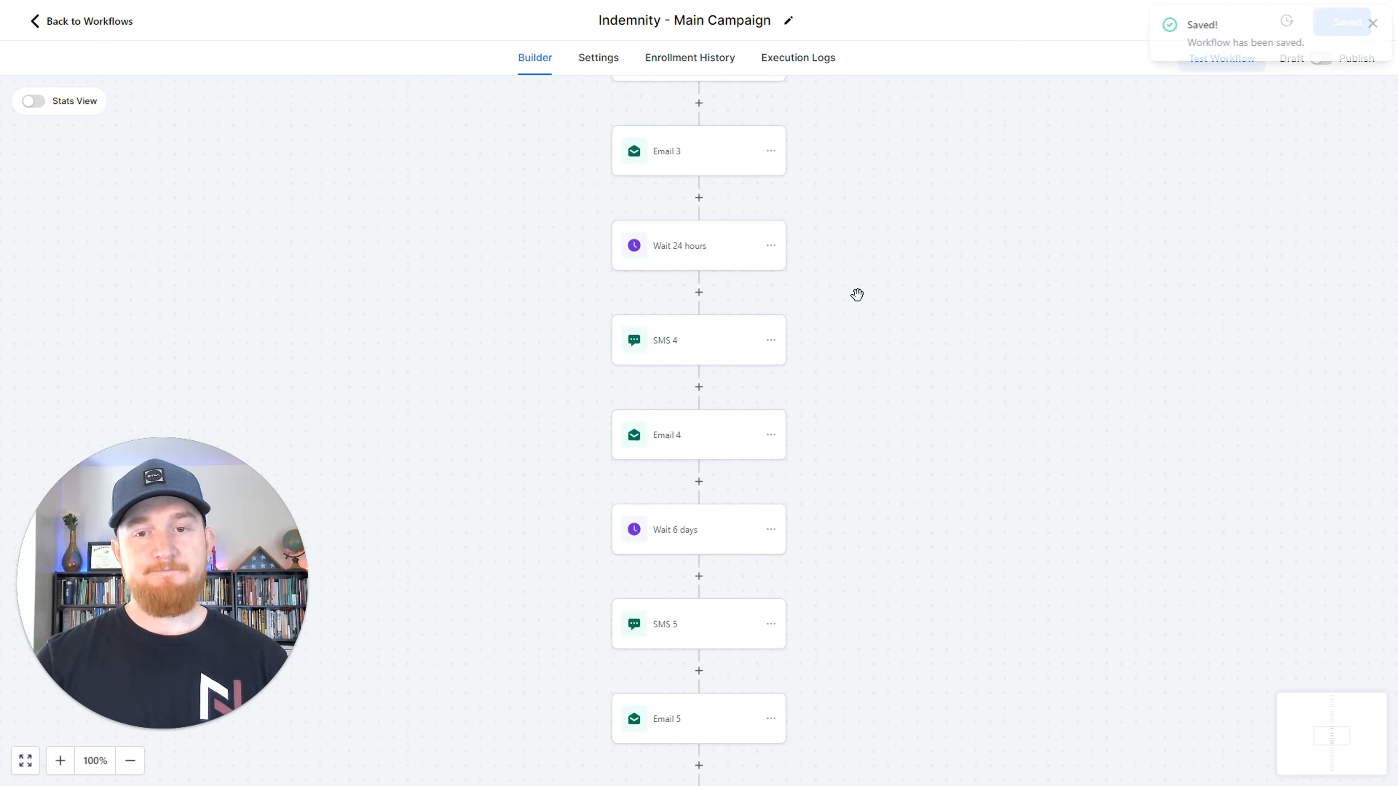
Insert a Send SMS action named SMS 1 with the message "asd" between Wait 1 minute and Email 1.
scroll(851, 290, "down", 7)
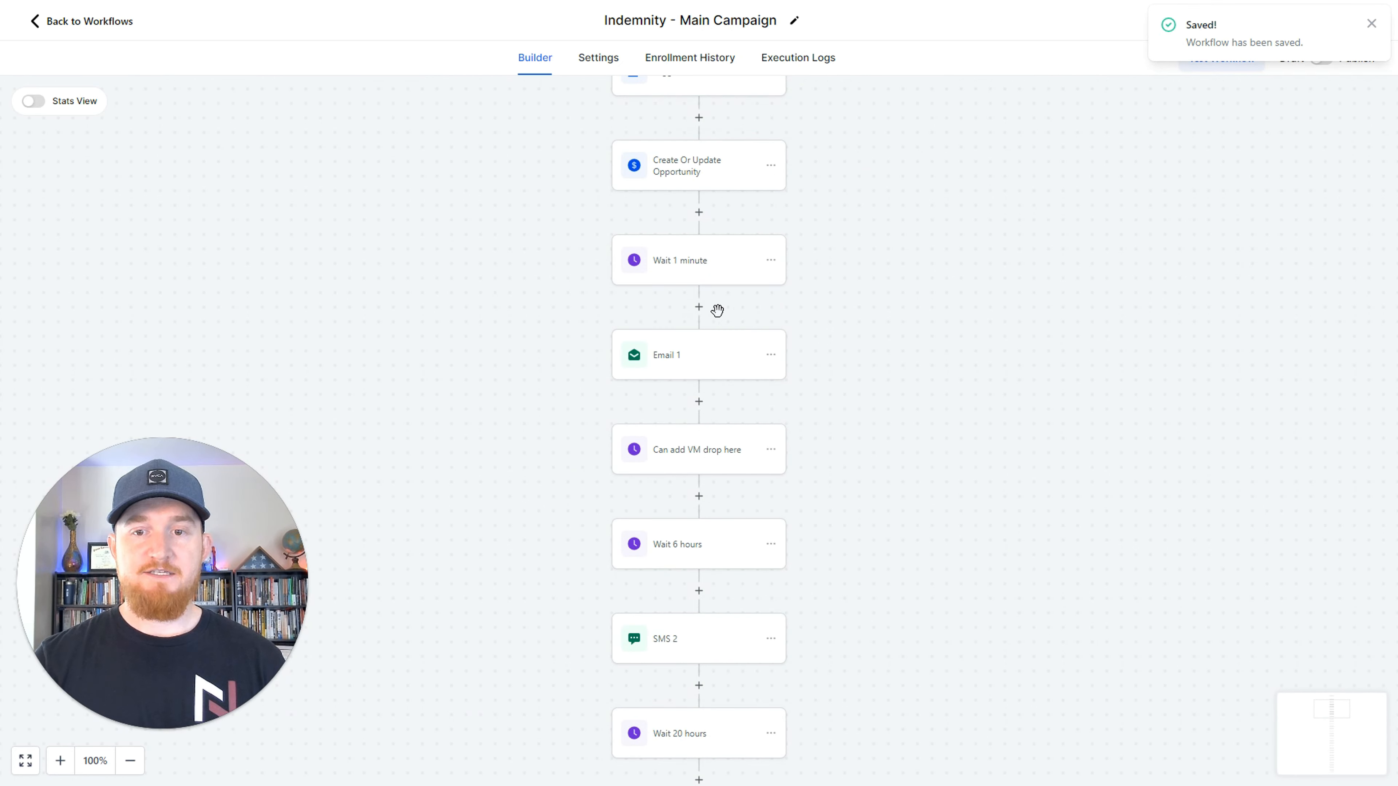
left_click(689, 310)
left_click(703, 315)
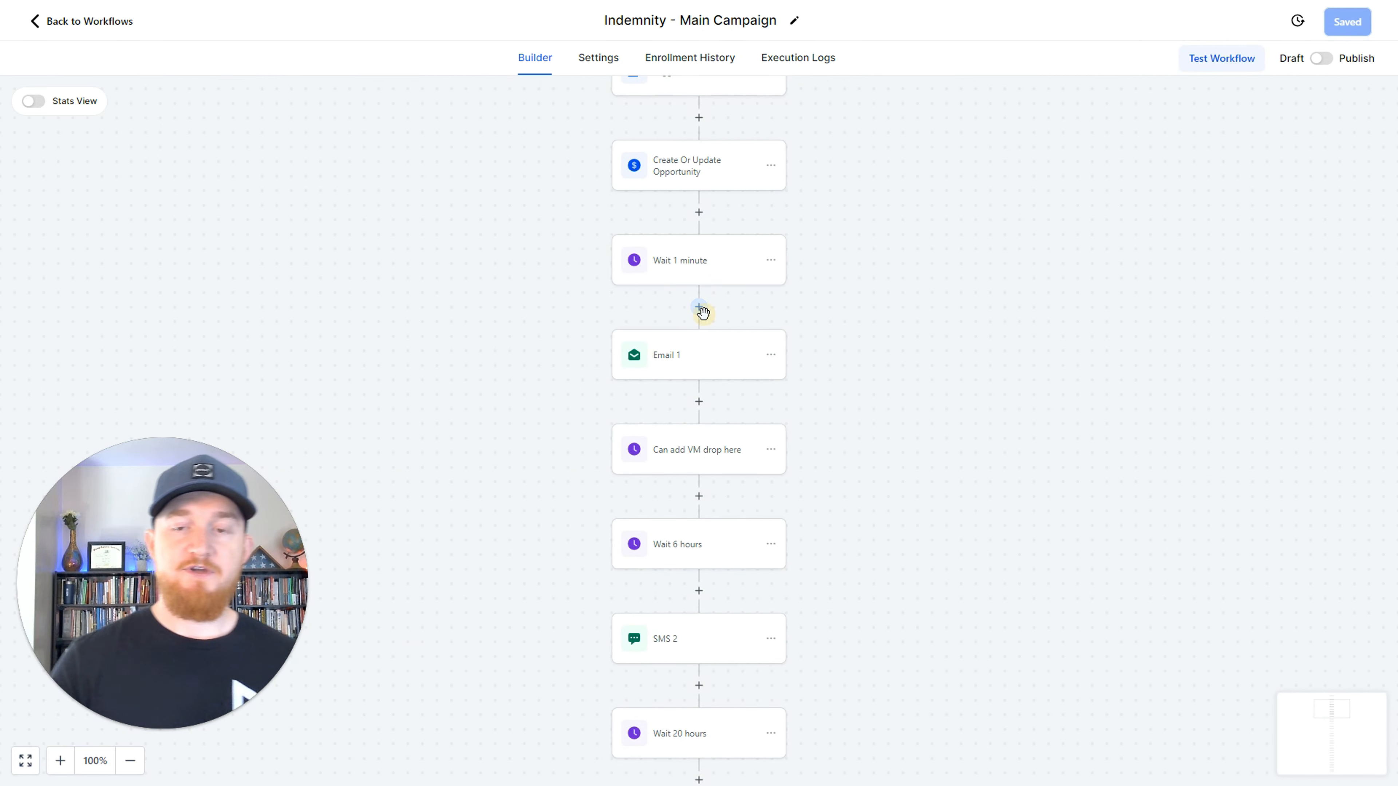
type("sms")
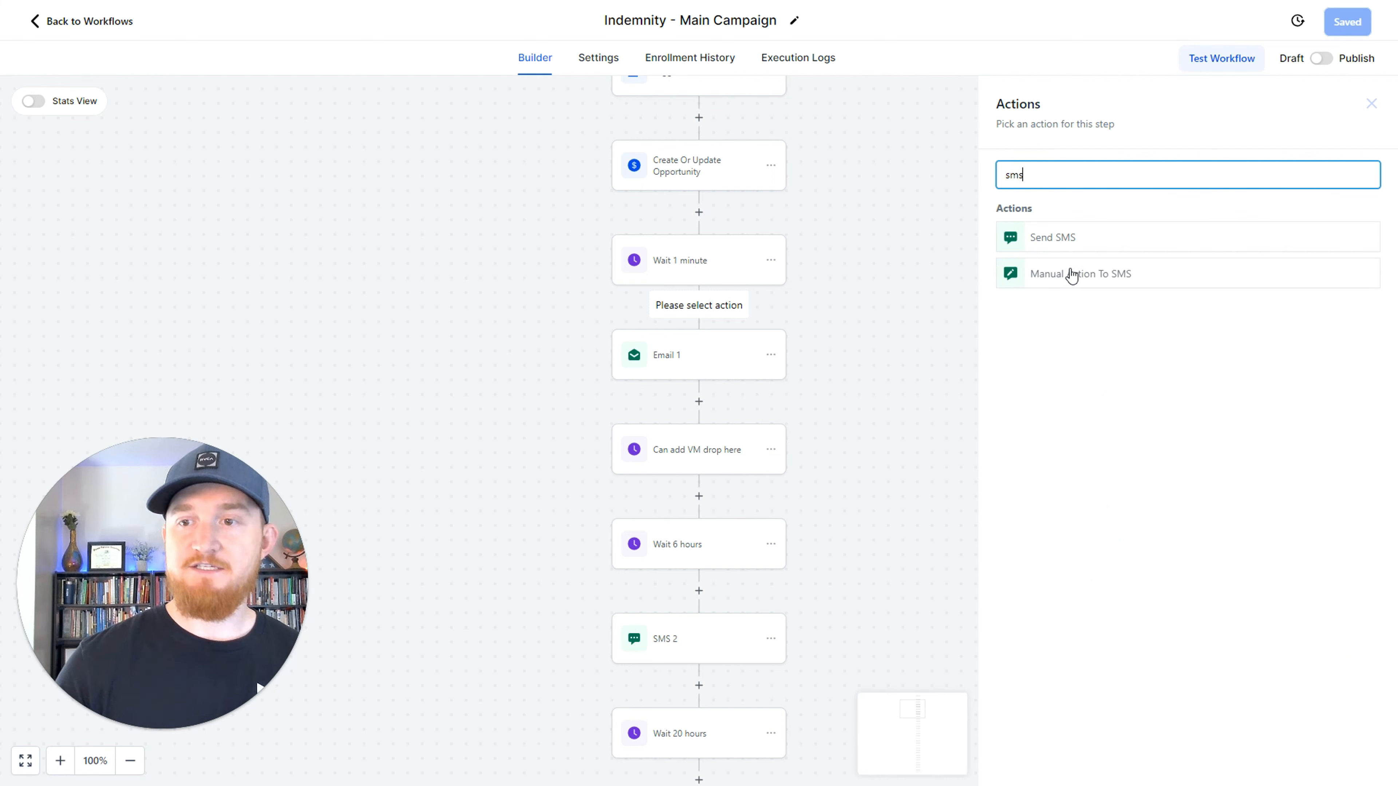
left_click(1052, 237)
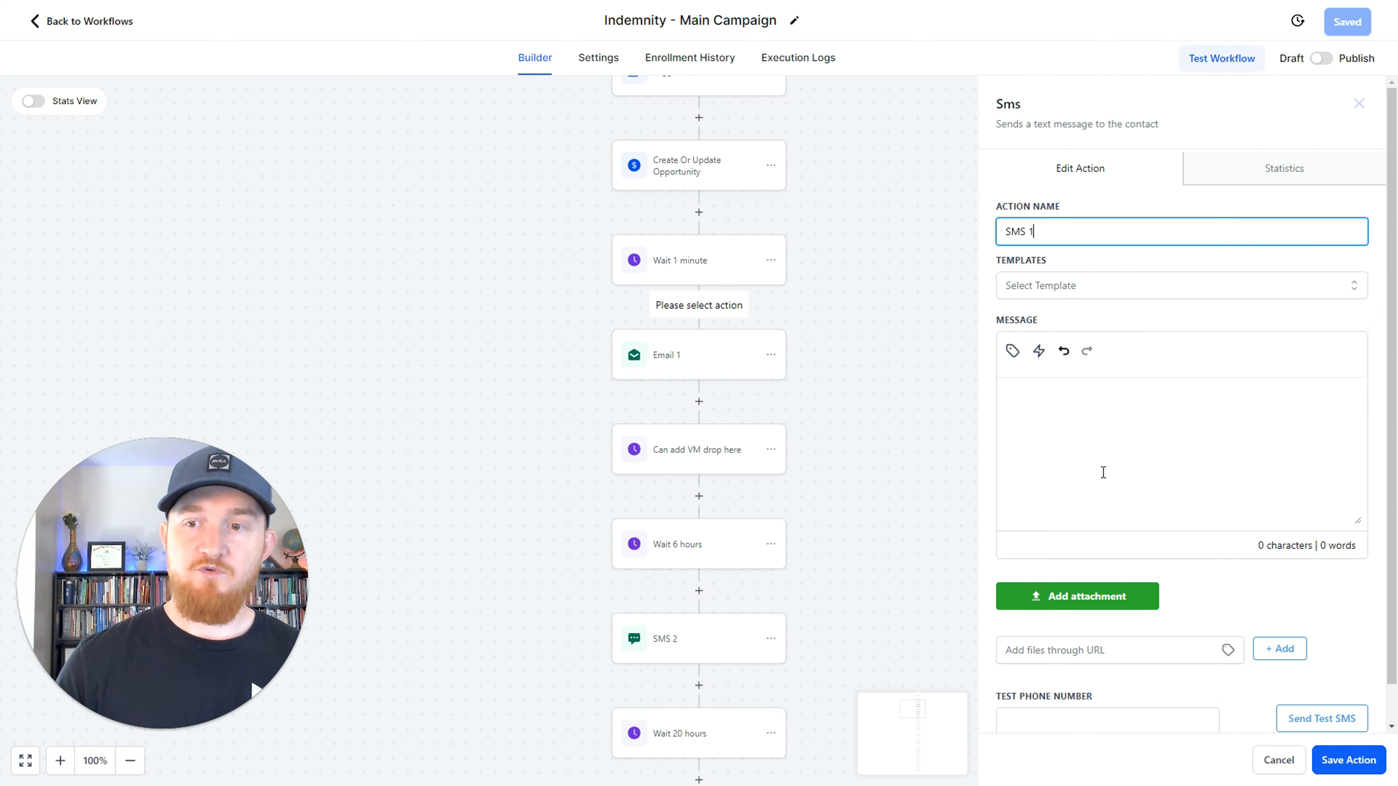
left_click(1103, 472)
type("asd")
left_click(1343, 760)
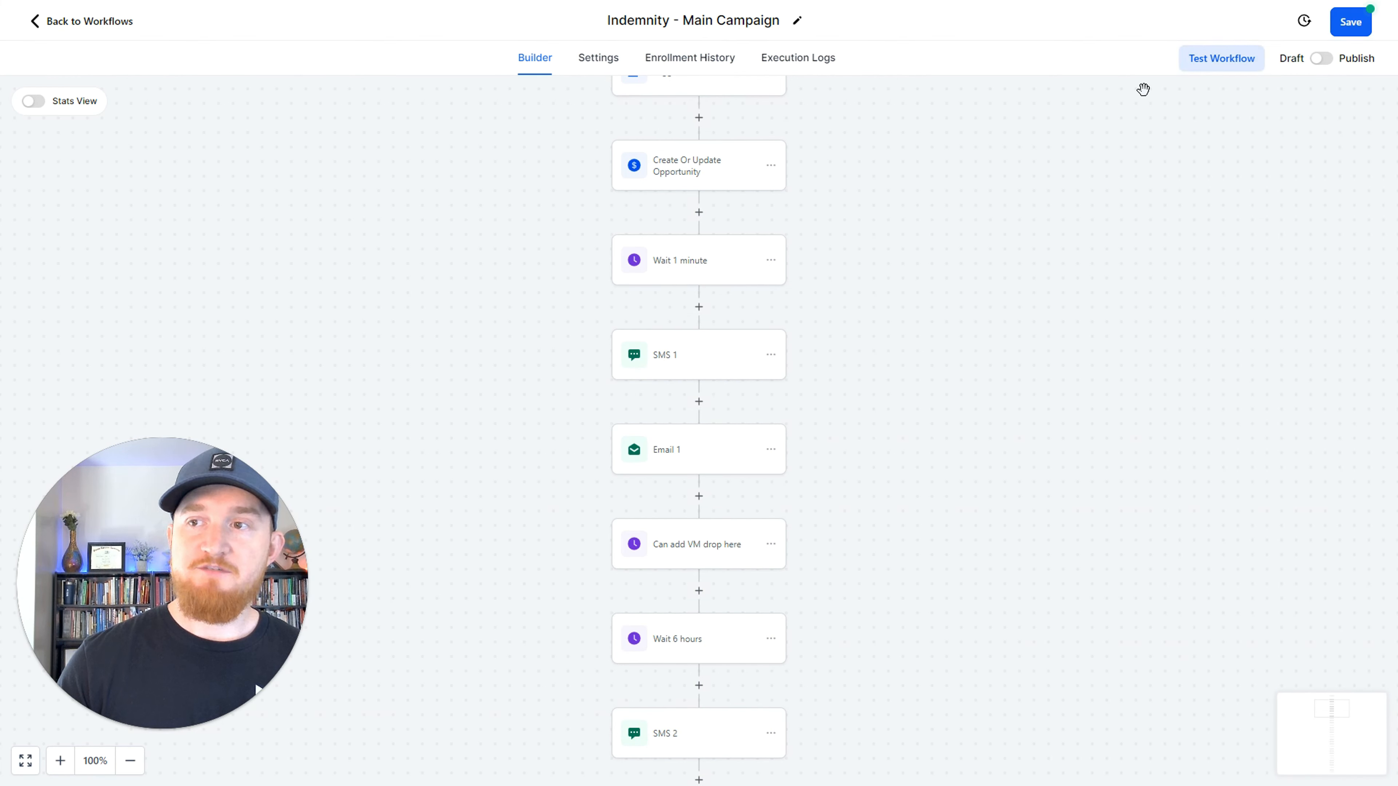
Insert a two-path Split between Wait 1 minute and SMS 1, with the existing sequence under Path A.
left_click(699, 307)
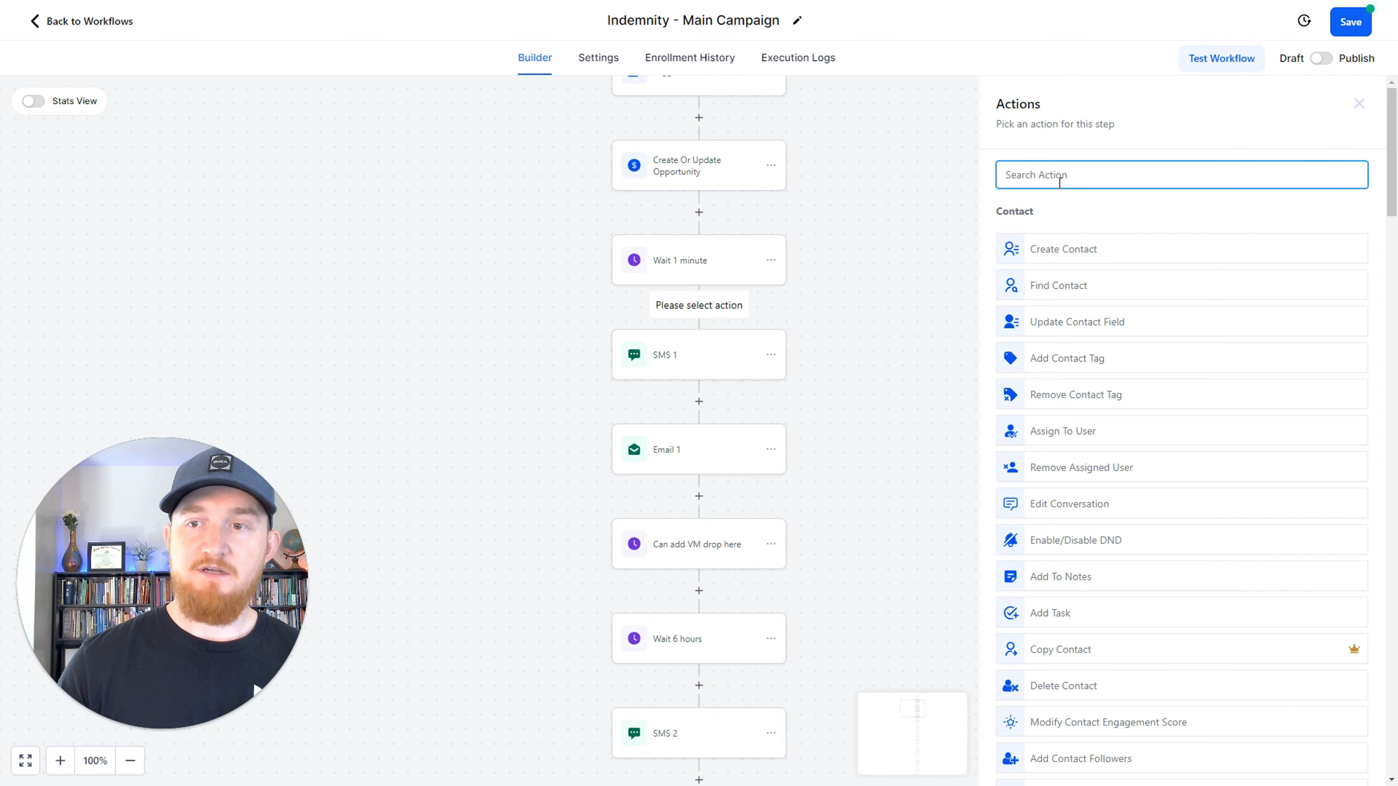
type("split")
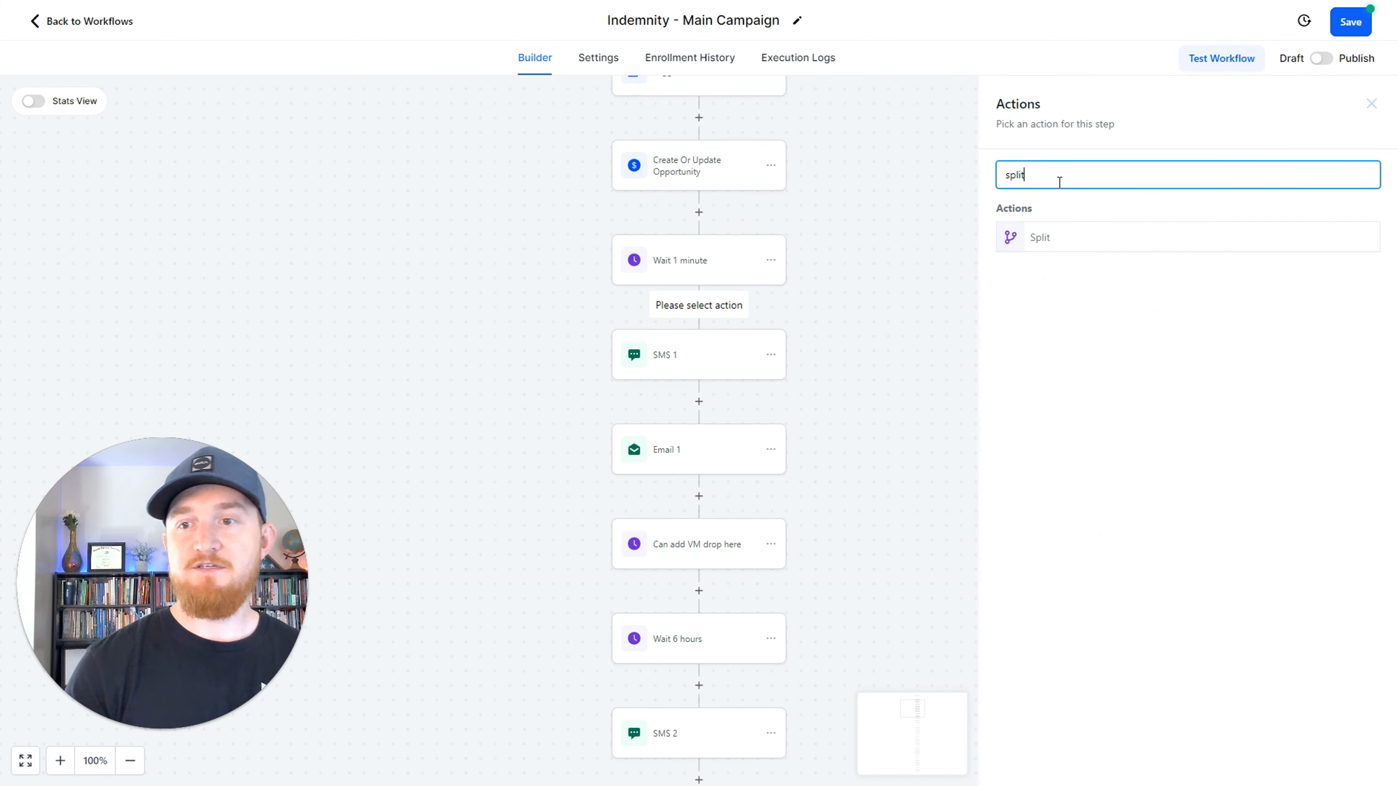
left_click(1057, 236)
Add a Send SMS action to the empty Path B and save the workflow.
left_click(794, 483)
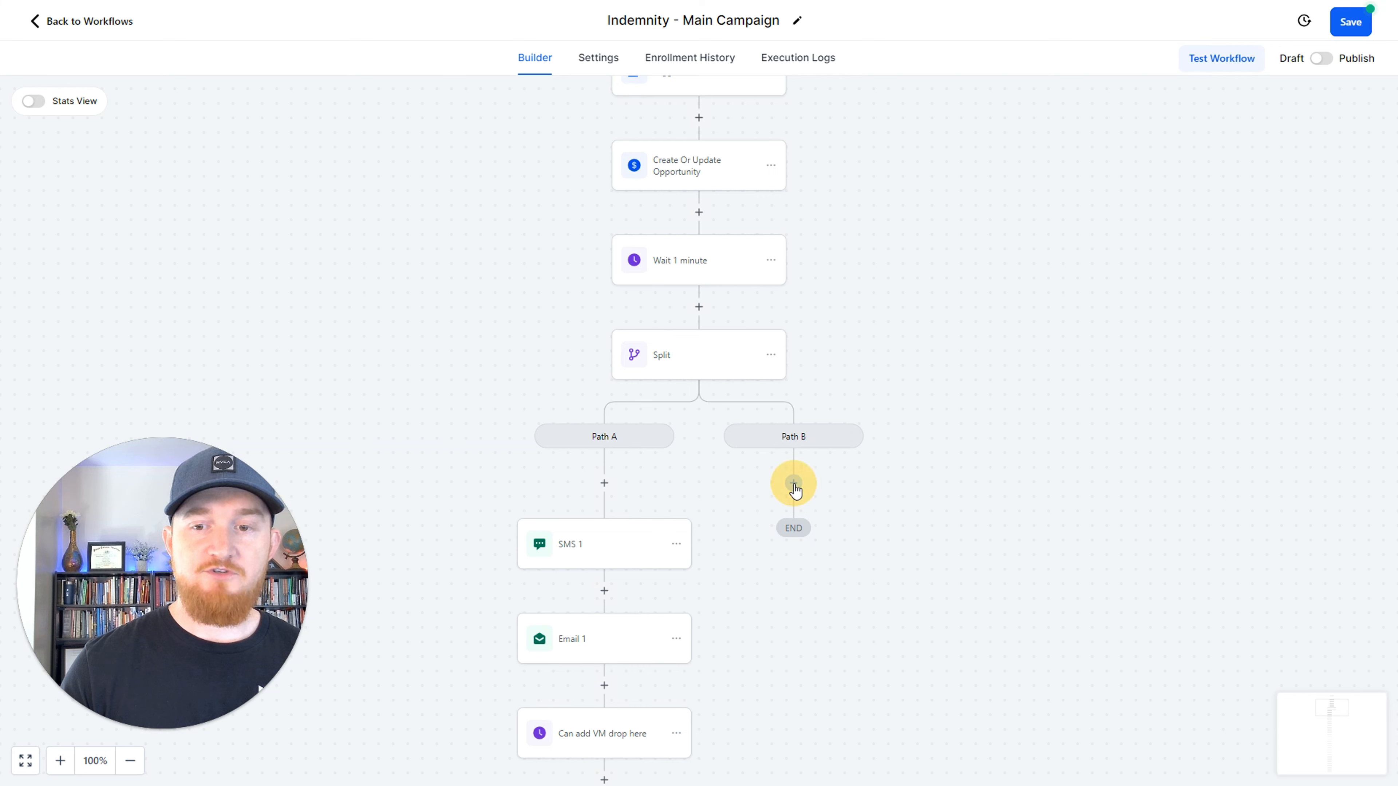
type("sms")
left_click(1003, 248)
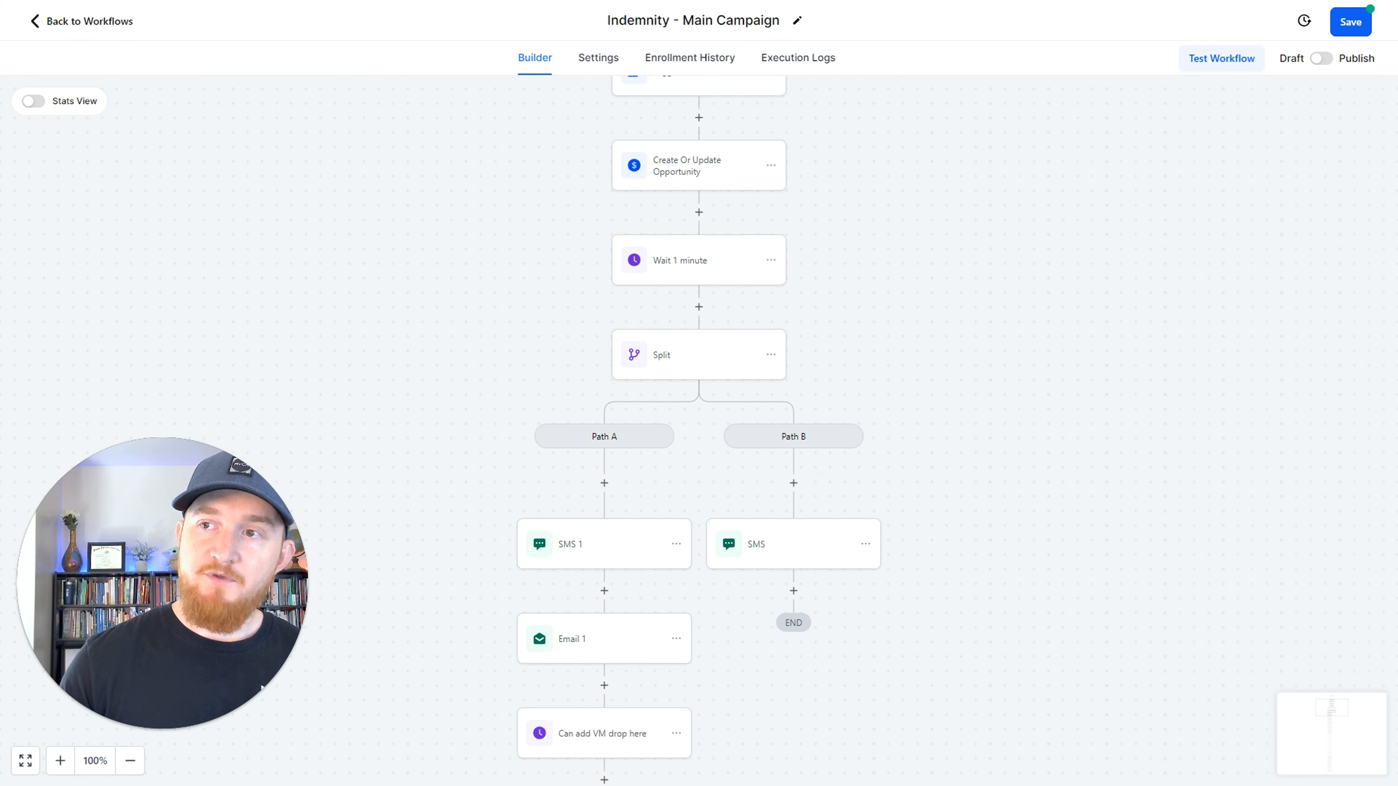
left_click(1346, 23)
Add a Go To action below the SMS in Path B and point it to Email 1 in Path A.
scroll(858, 399, "down", 4)
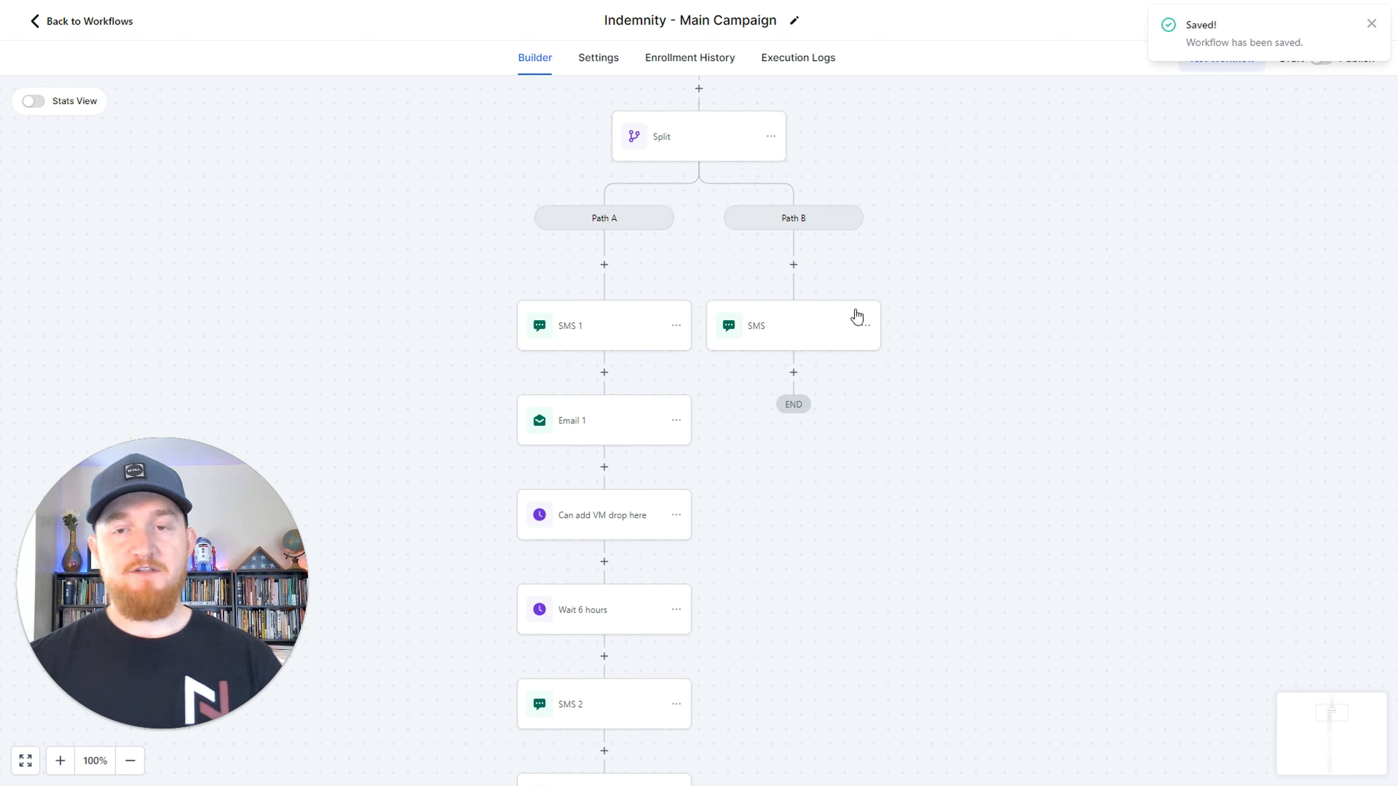
scroll(942, 346, "up", 2)
scroll(942, 344, "up", 2)
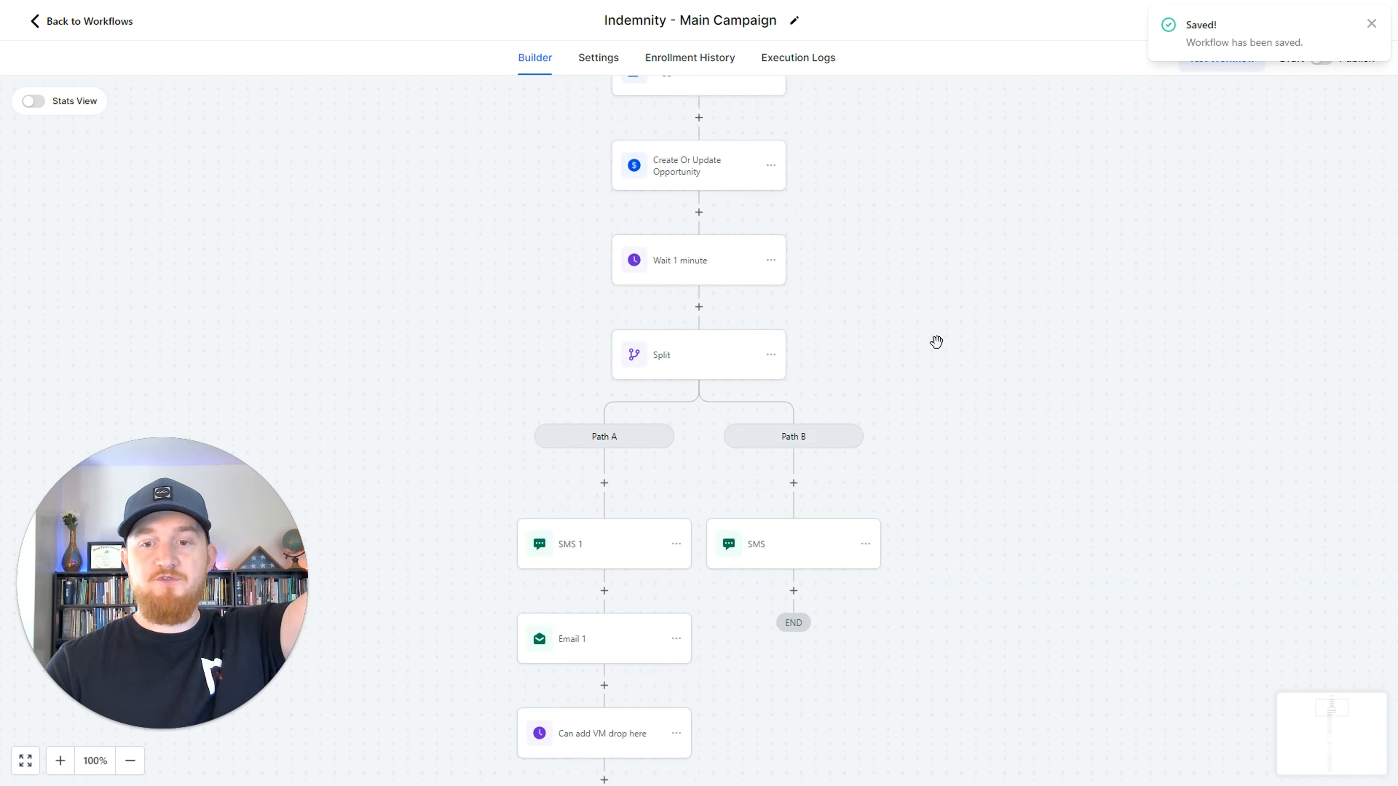
scroll(727, 487, "down", 2)
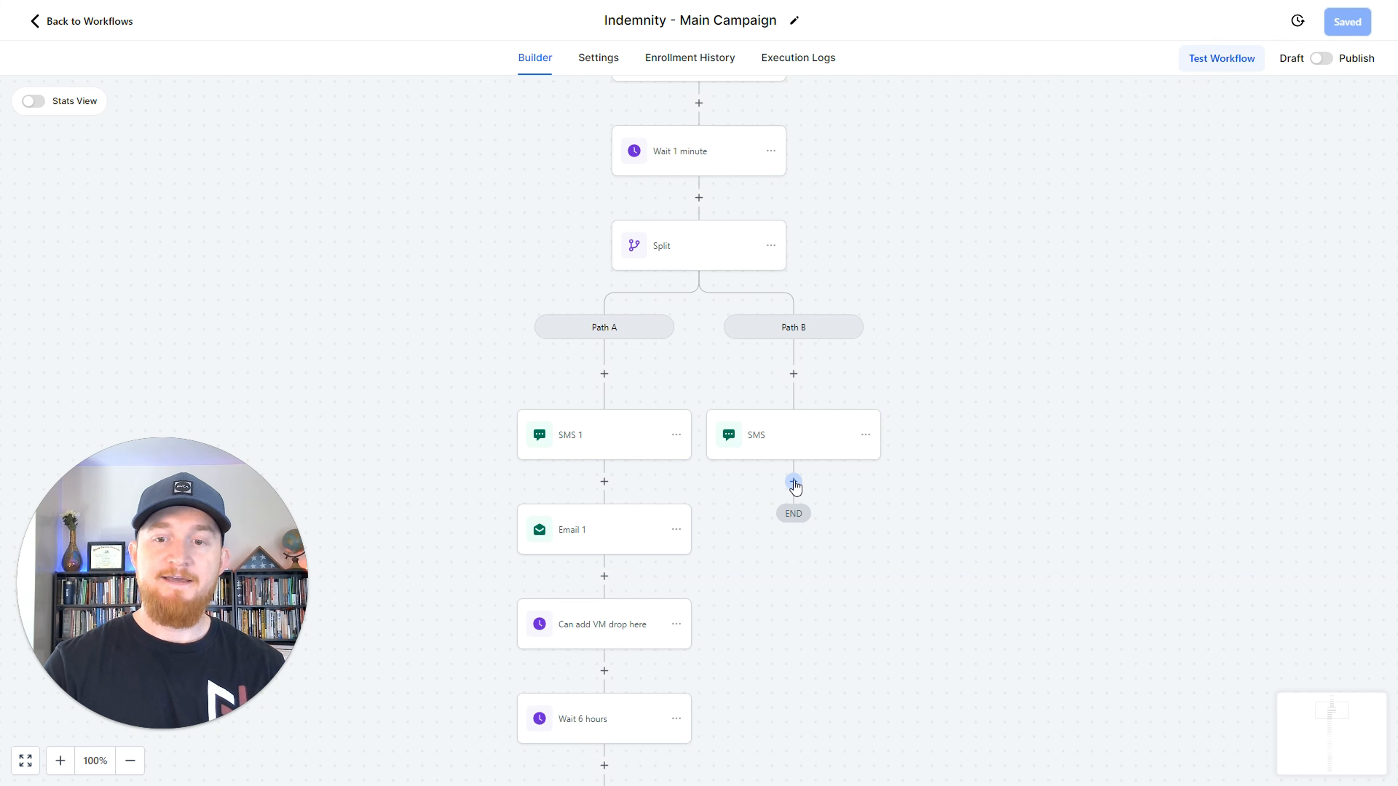
scroll(793, 478, "down", 1)
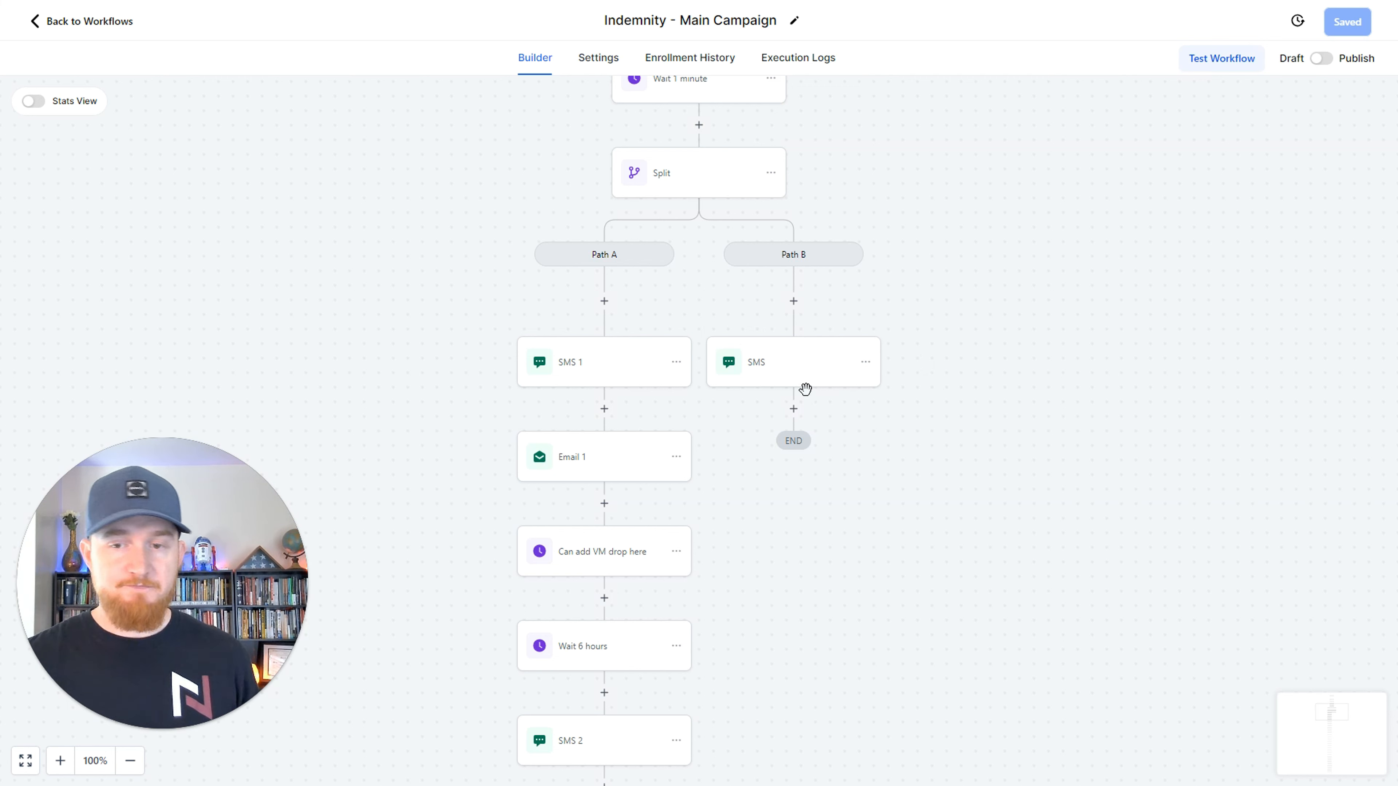
left_click(793, 408)
type("go")
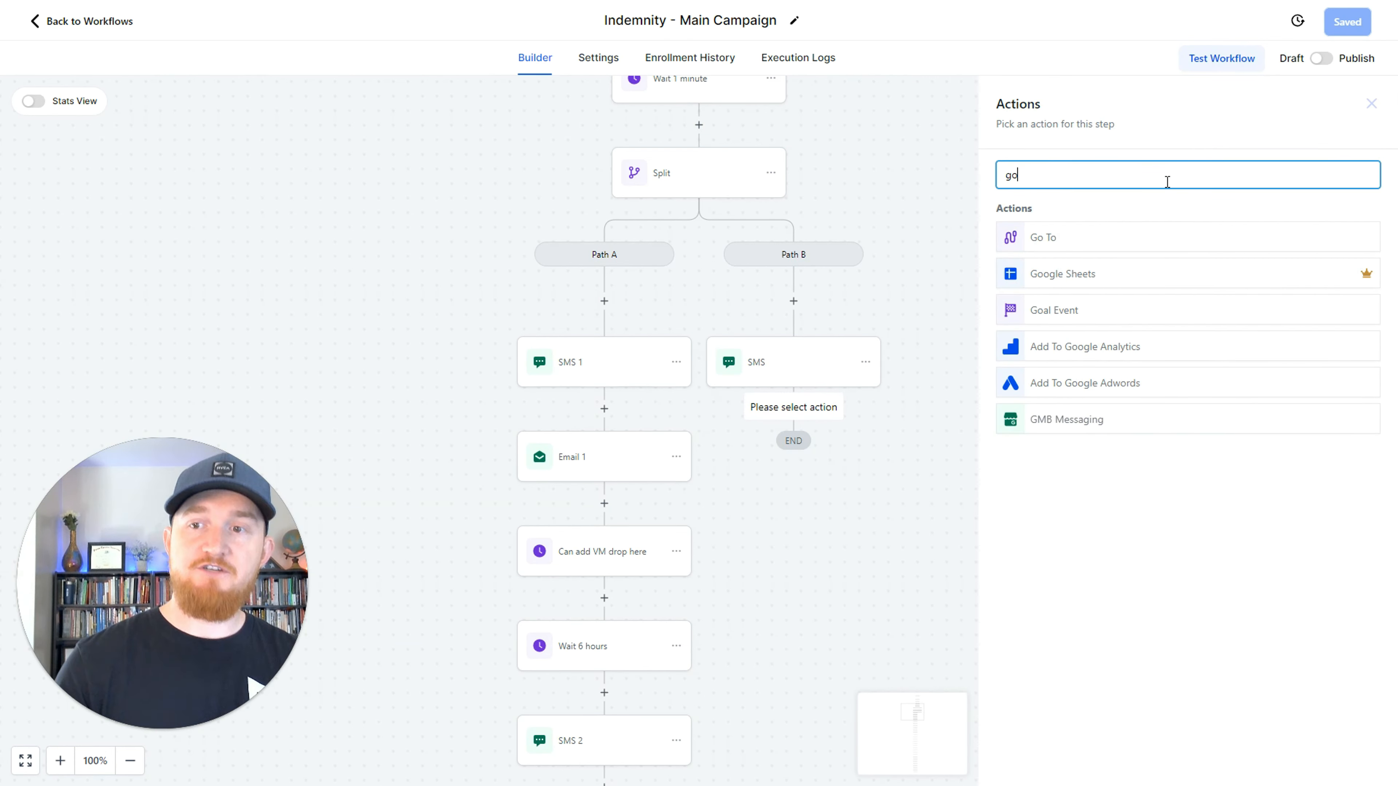
left_click(1064, 234)
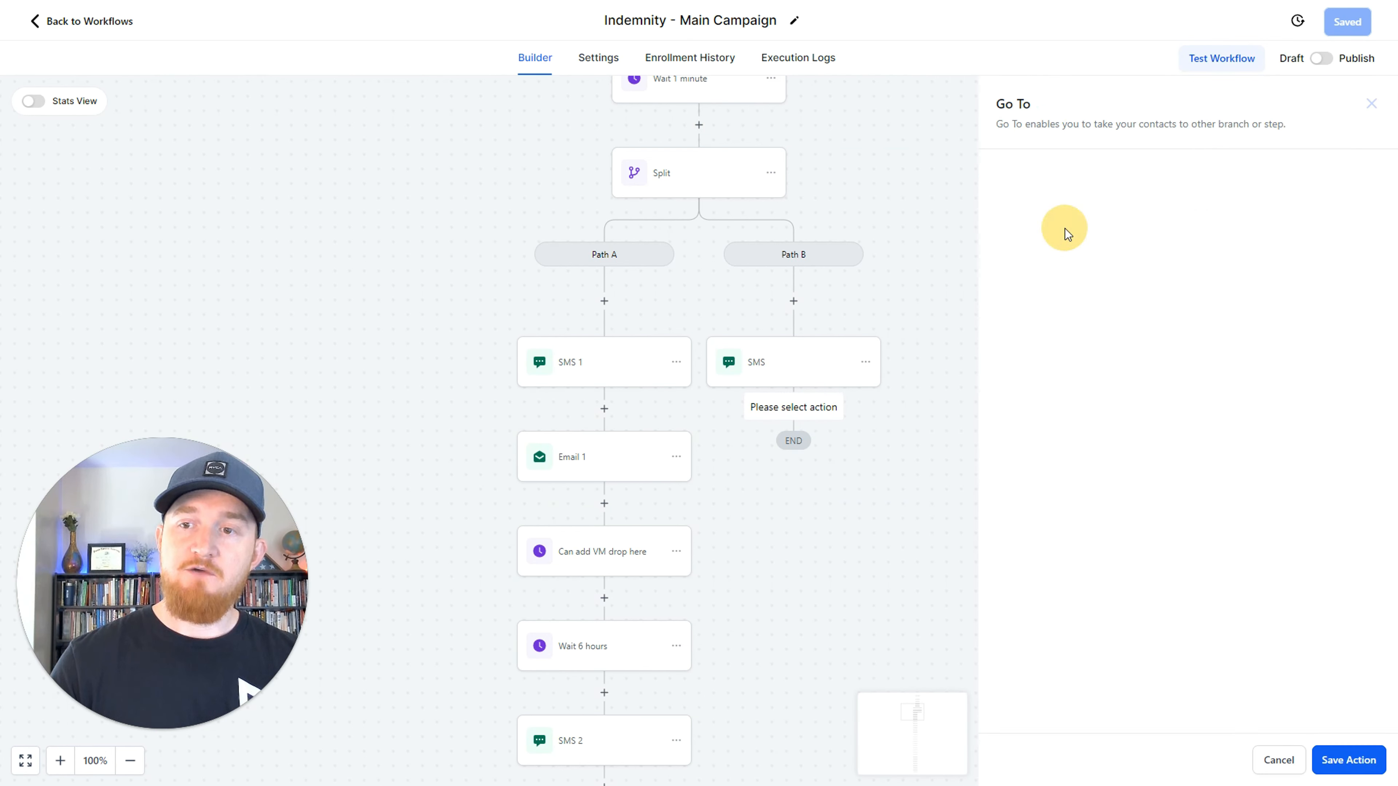
left_click(1342, 757)
left_click(591, 467)
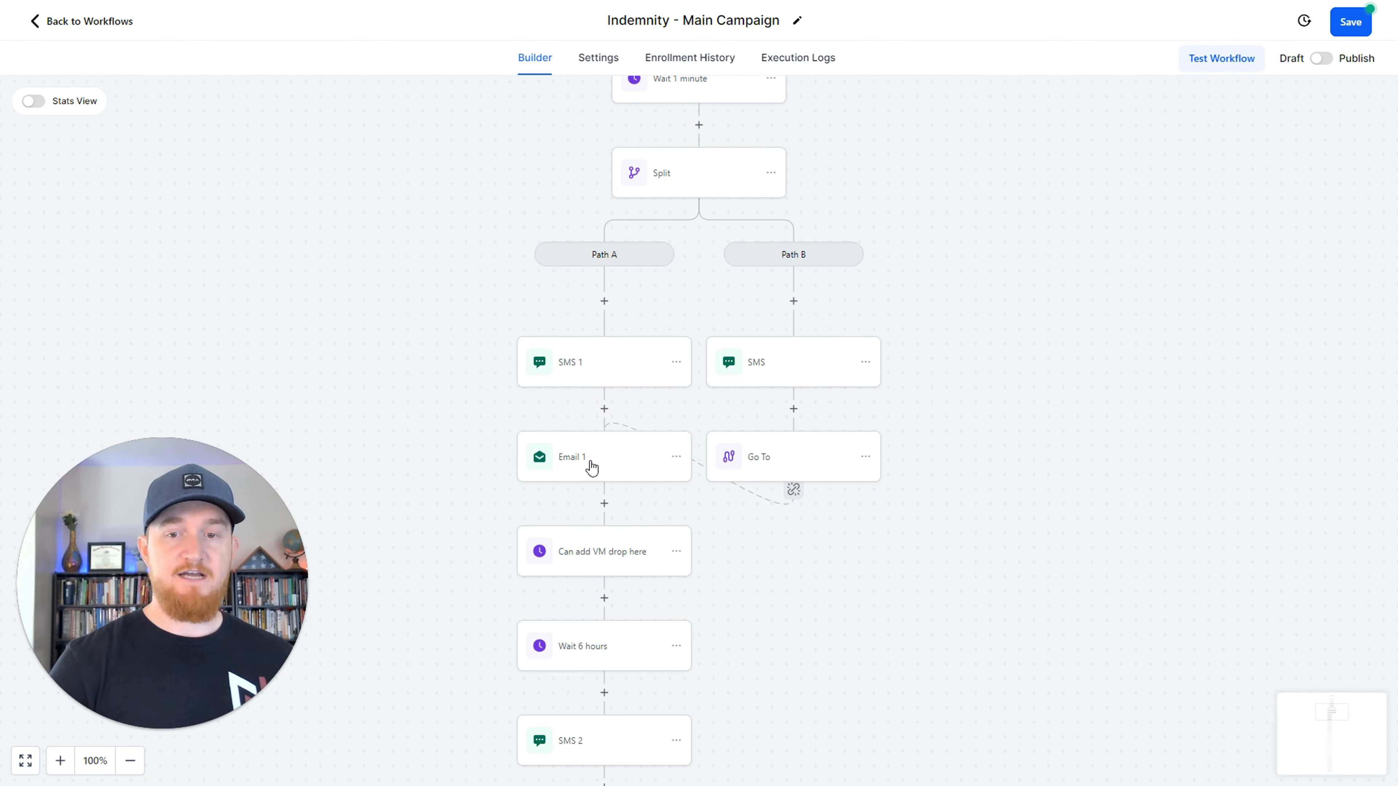
scroll(509, 475, "down", 2)
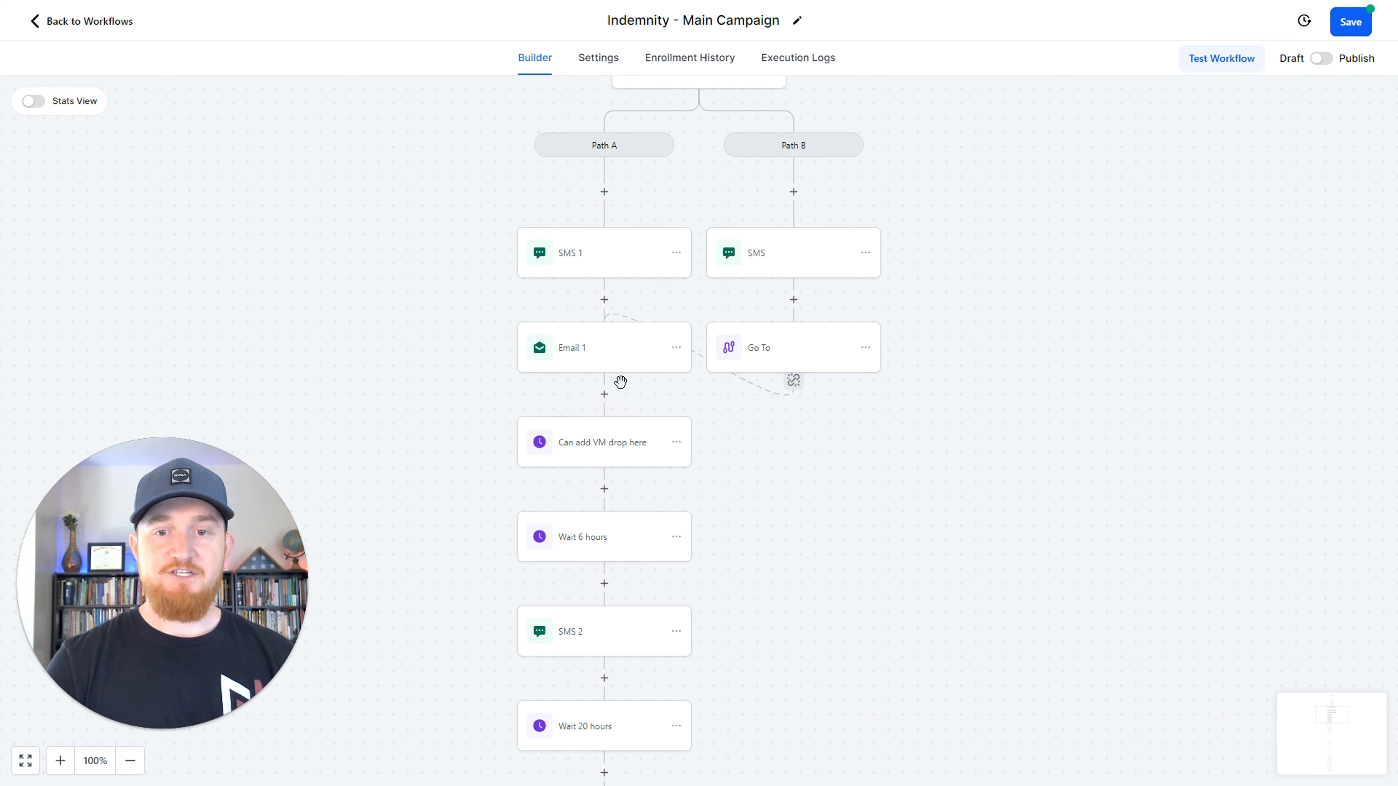